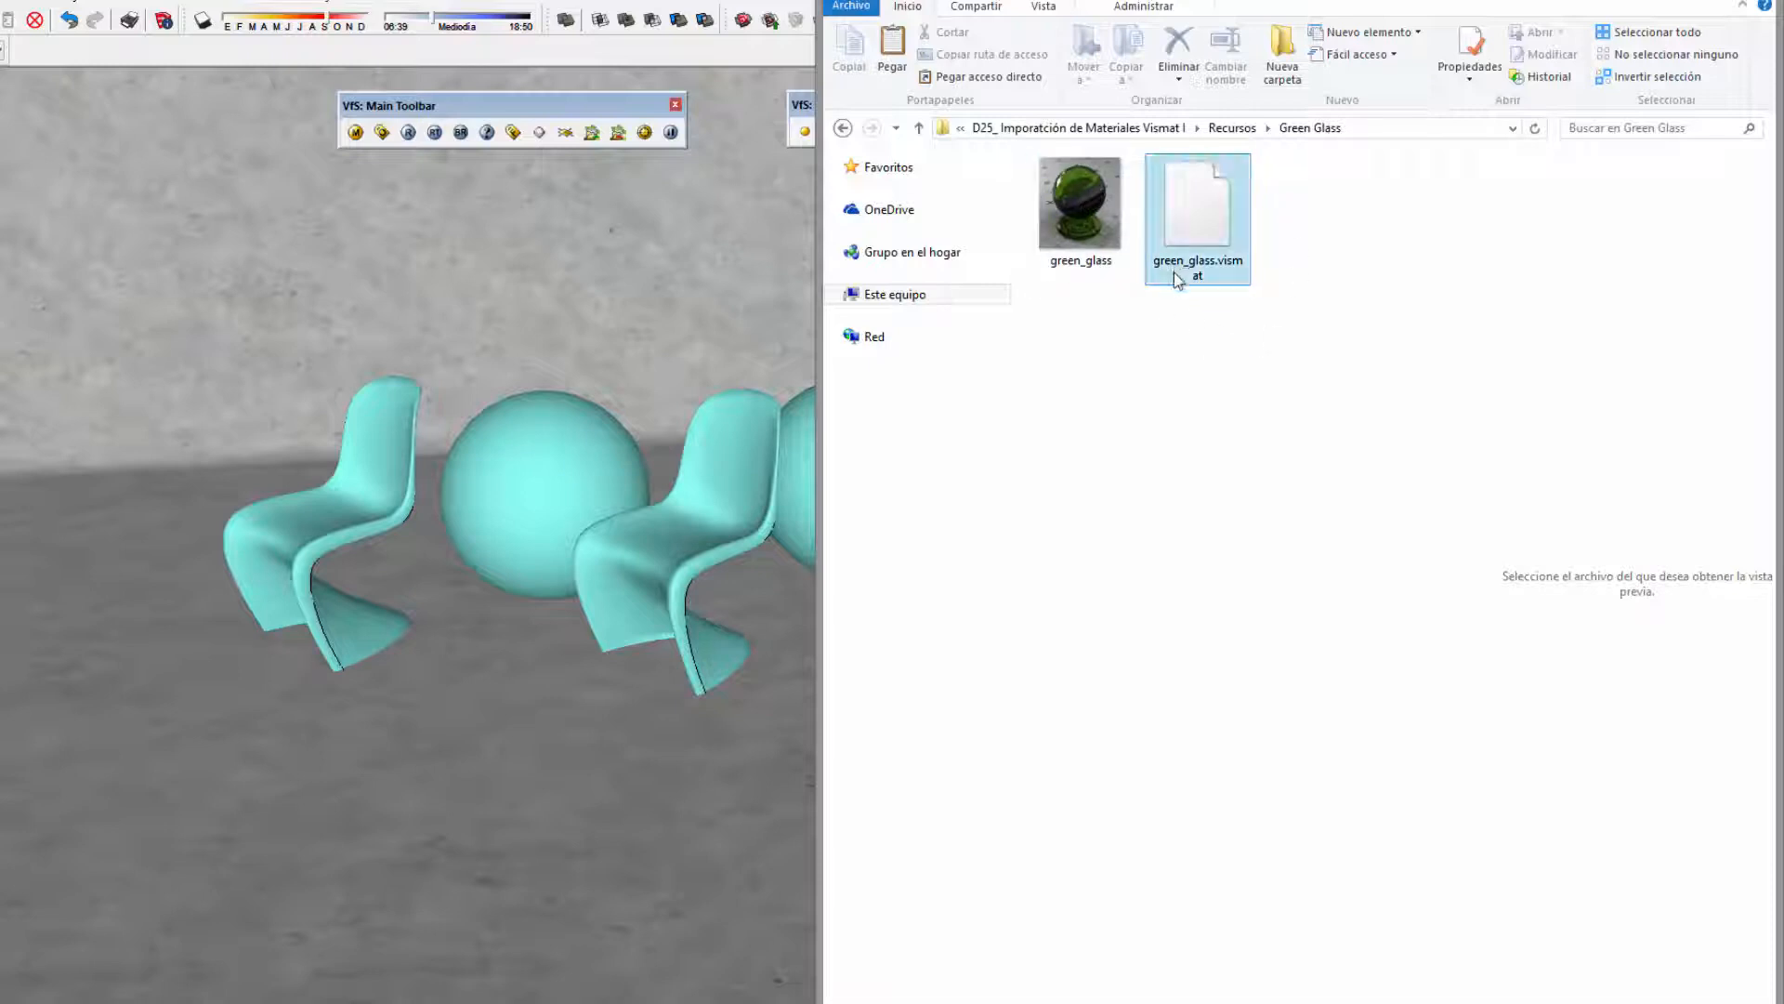
- Switch to SketchUp and paint the leftmost chair and its sphere with the red Color A06
{"action": "key", "text": "BackSpace"}
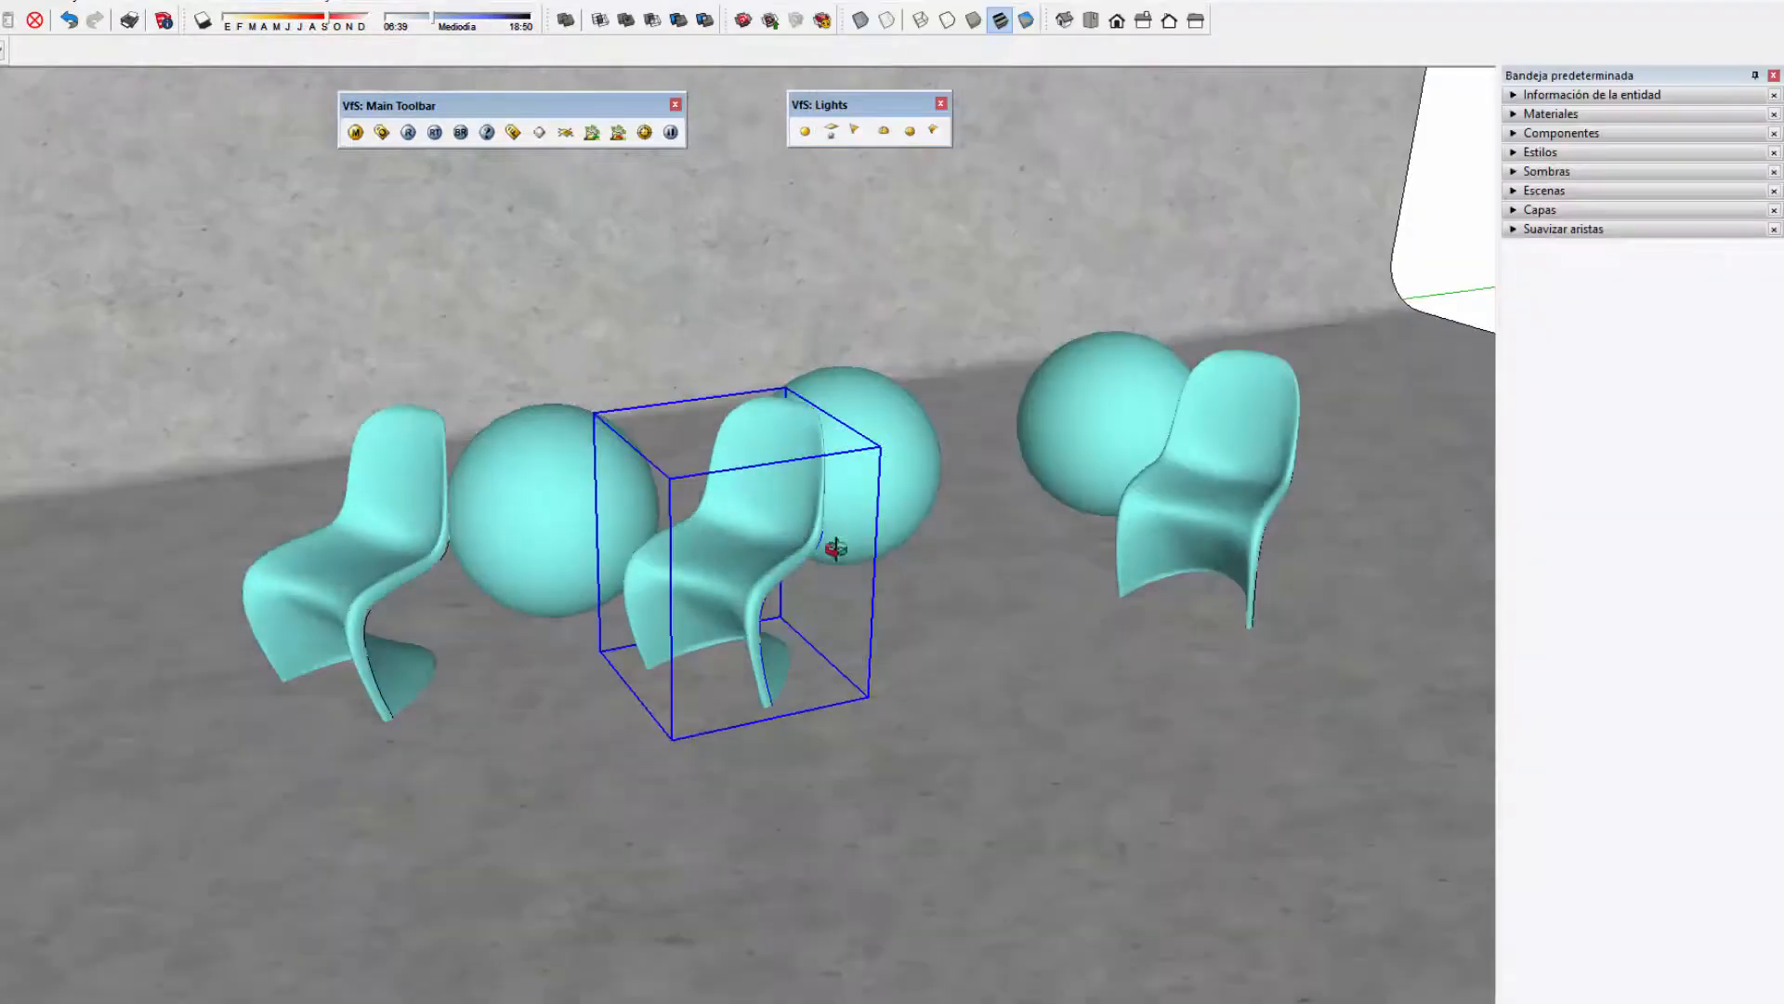
{"action": "key", "text": "b"}
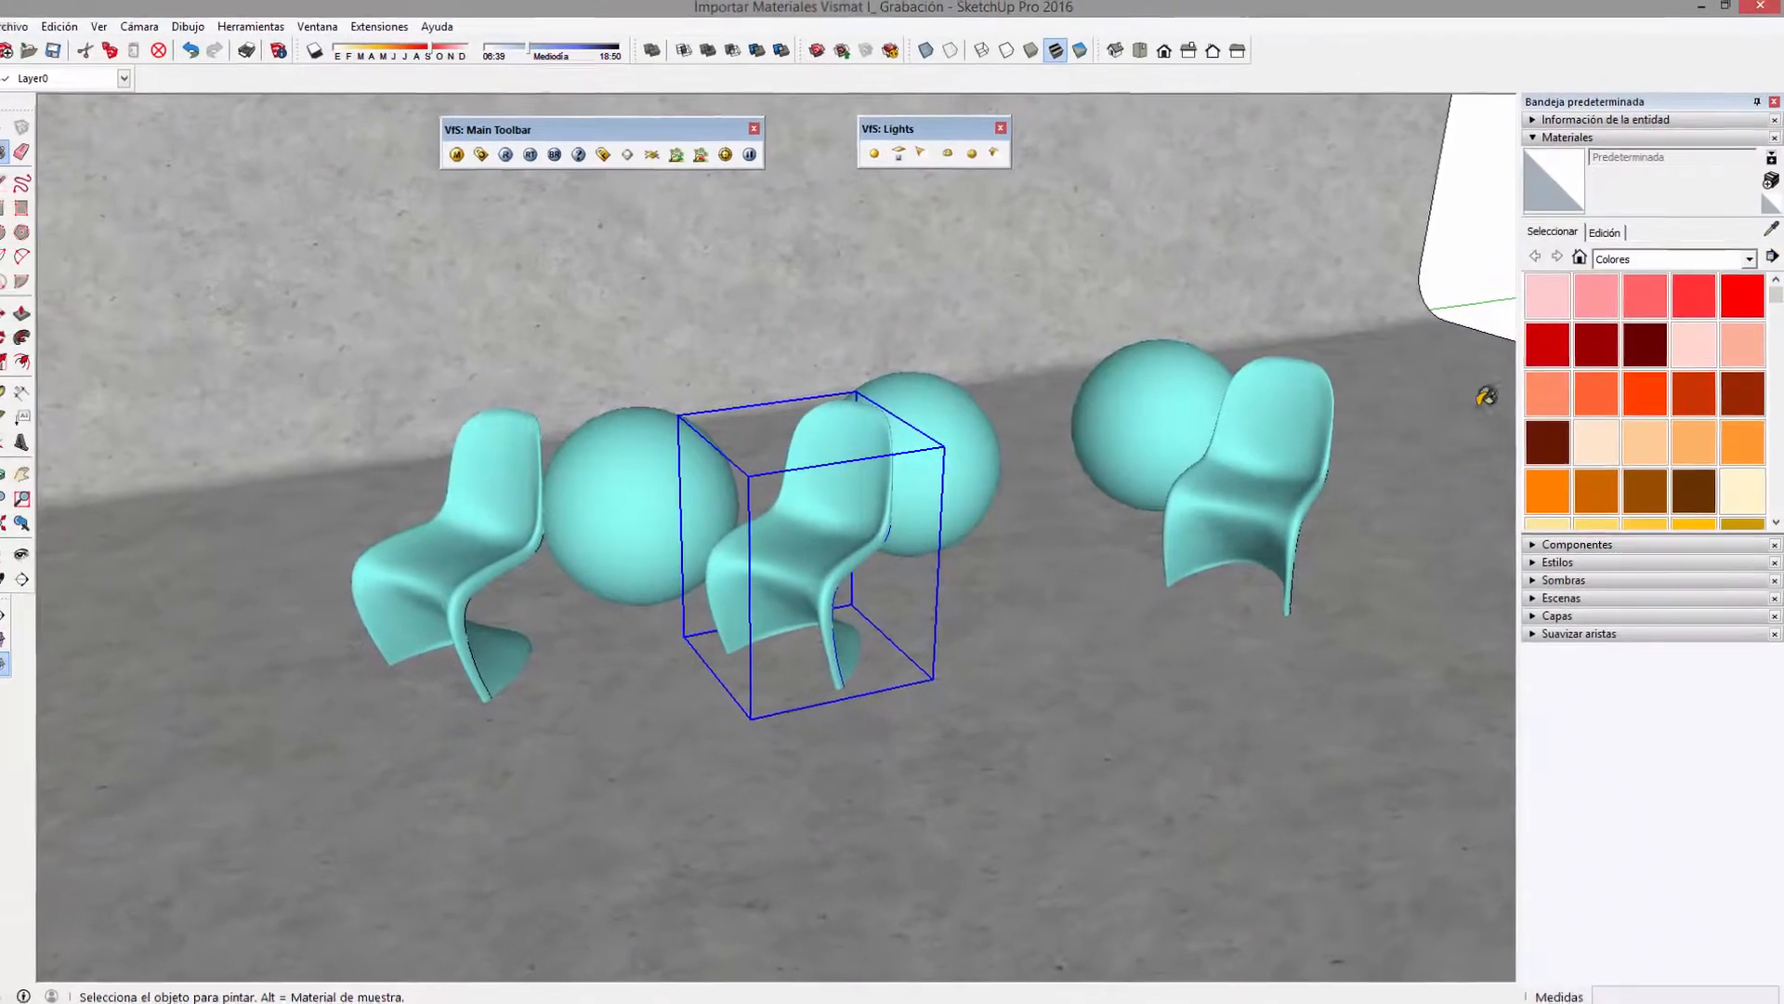
{"action": "left_click", "coordinate": [1541, 342]}
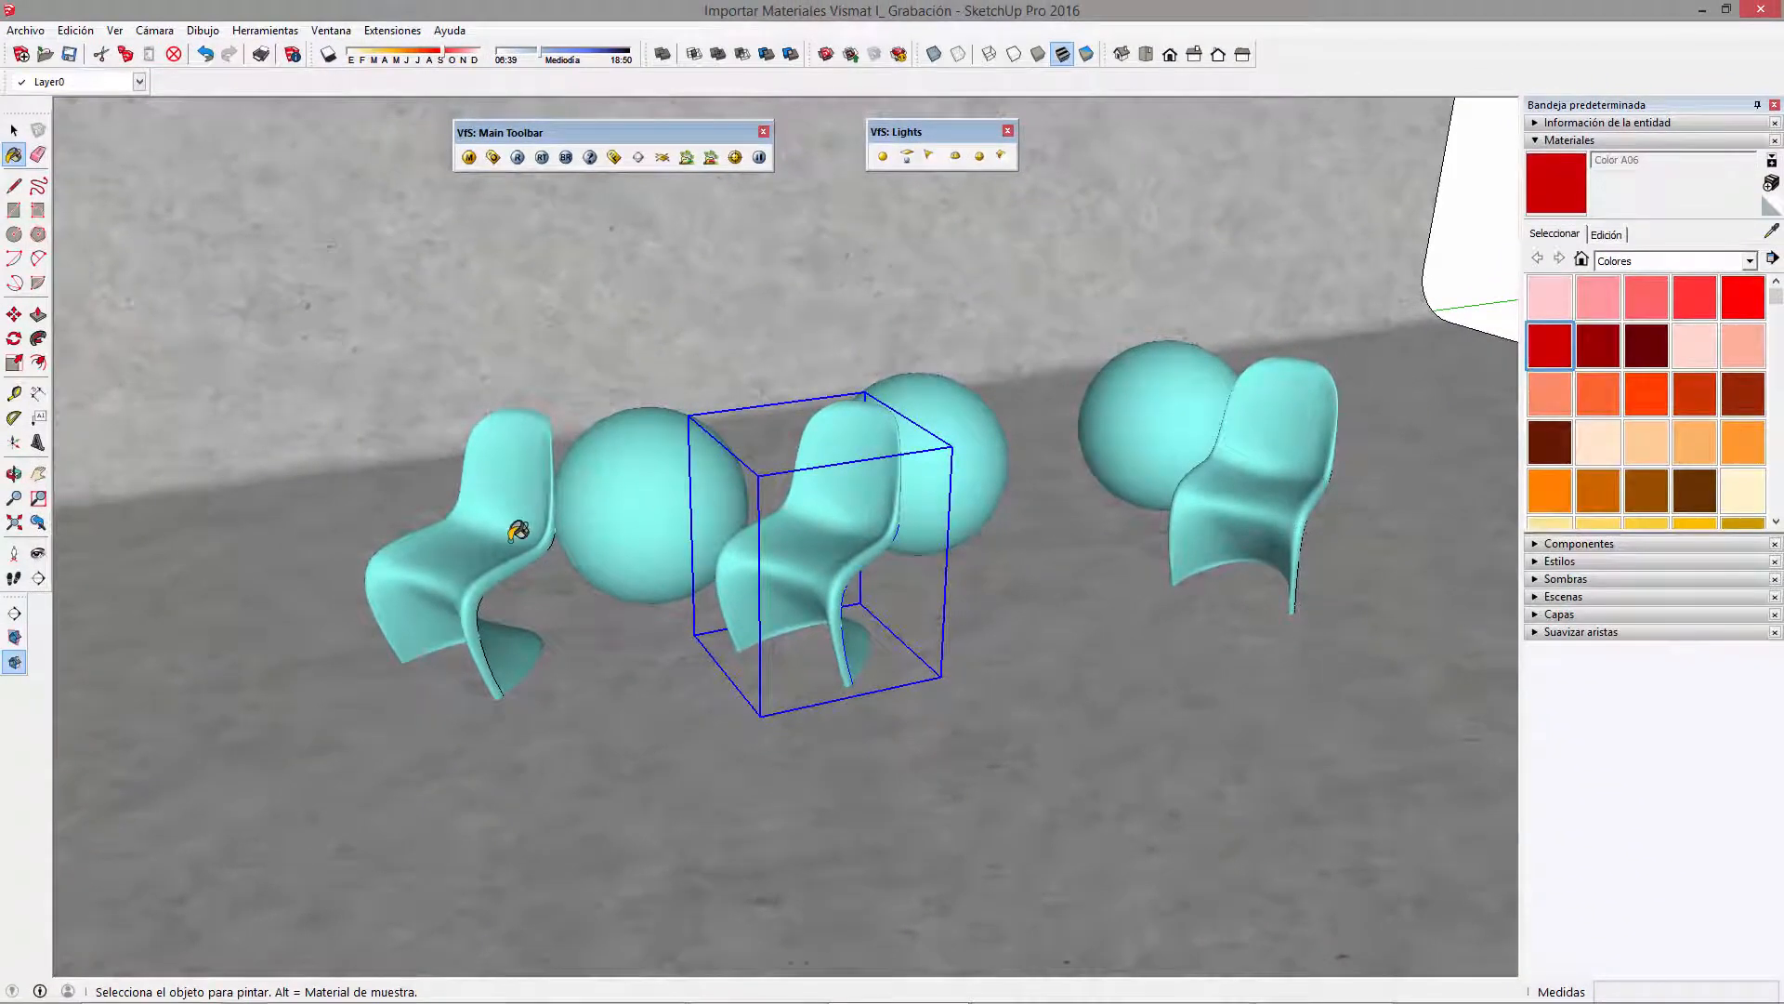
{"action": "left_click", "coordinate": [517, 531]}
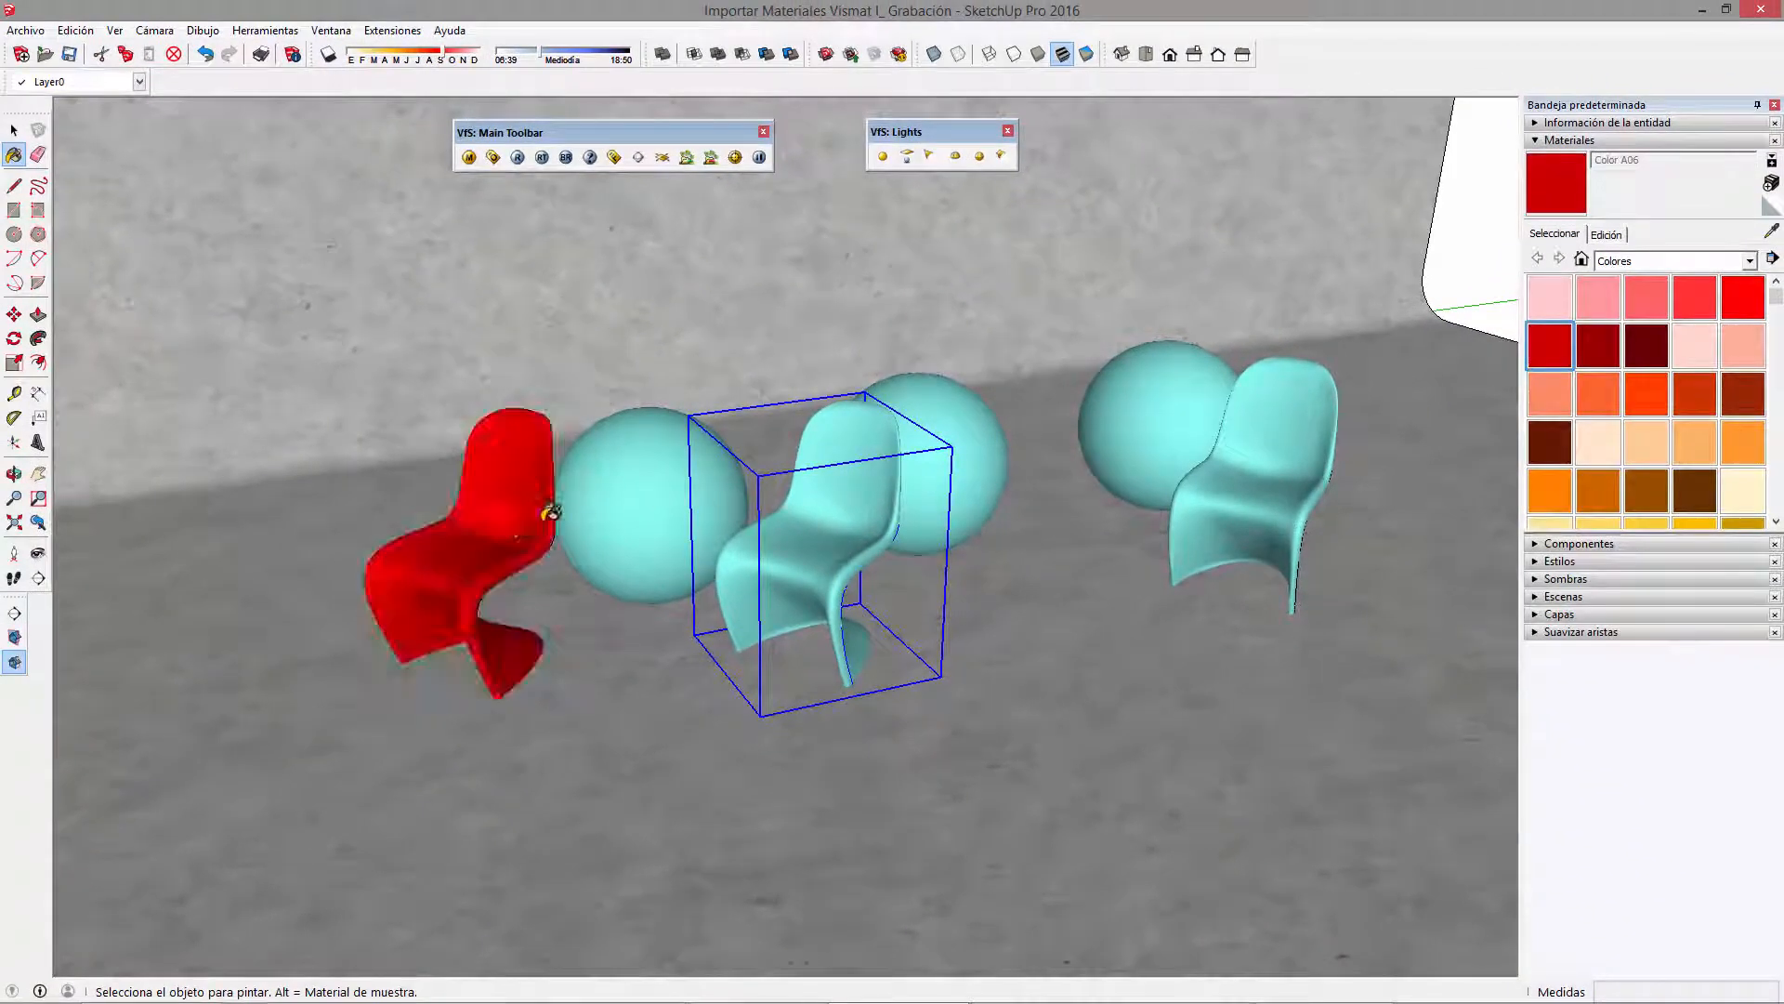
{"action": "left_click", "coordinate": [610, 470]}
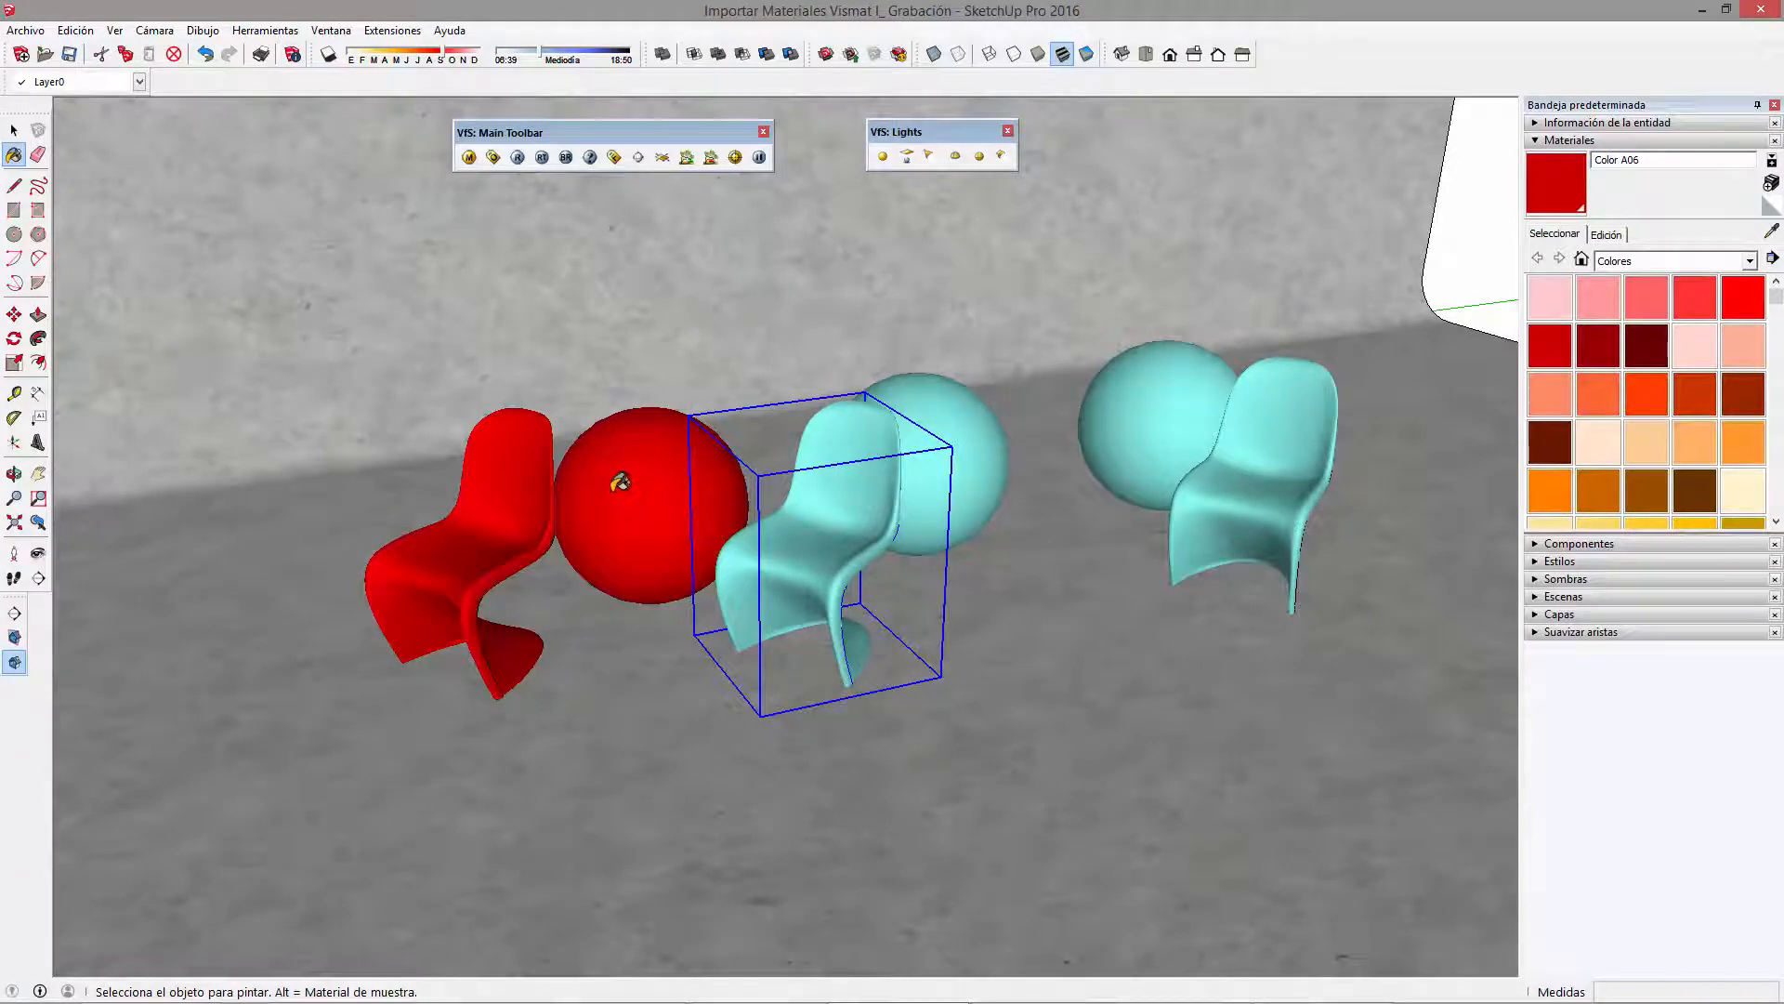
- Paint the middle chair and its sphere with the orange Color C05
{"action": "left_click", "coordinate": [1567, 497]}
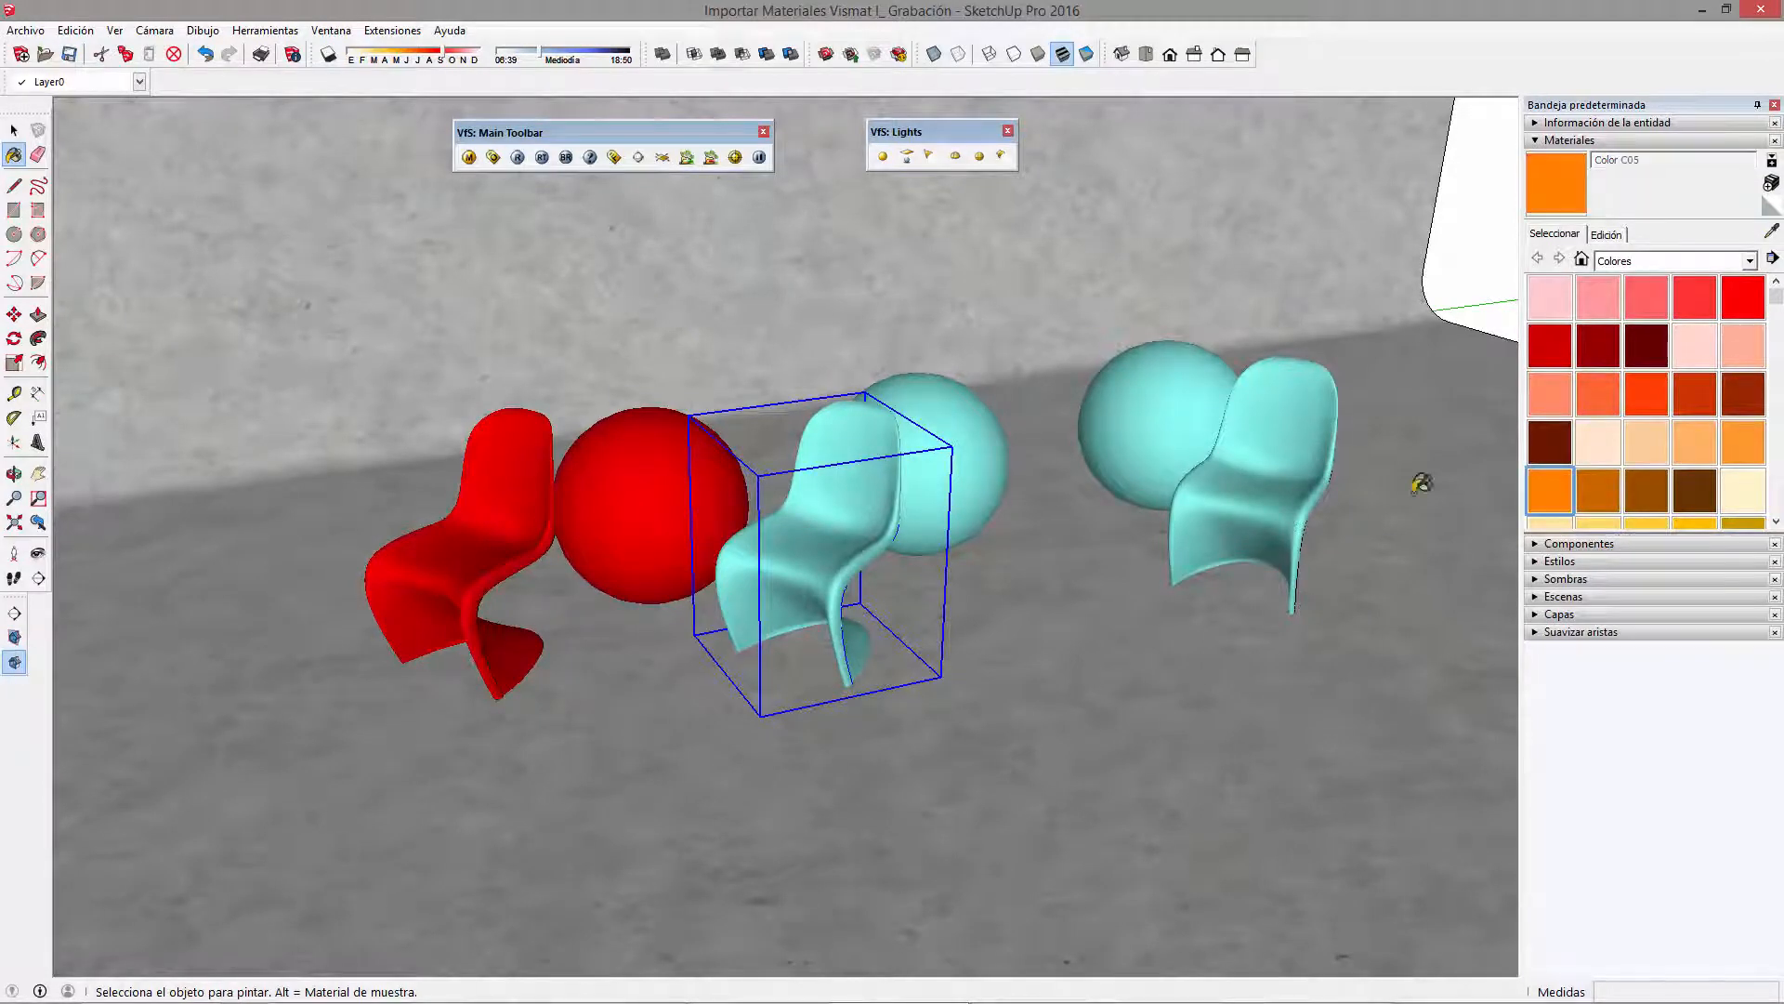
{"action": "left_click", "coordinate": [889, 483]}
{"action": "left_click", "coordinate": [963, 440]}
- Paint the rightmost chair and its sphere with the green Color G07
{"action": "left_click_drag", "start_coordinate": [1777, 298], "coordinate": [1776, 371]}
{"action": "left_click", "coordinate": [1743, 420]}
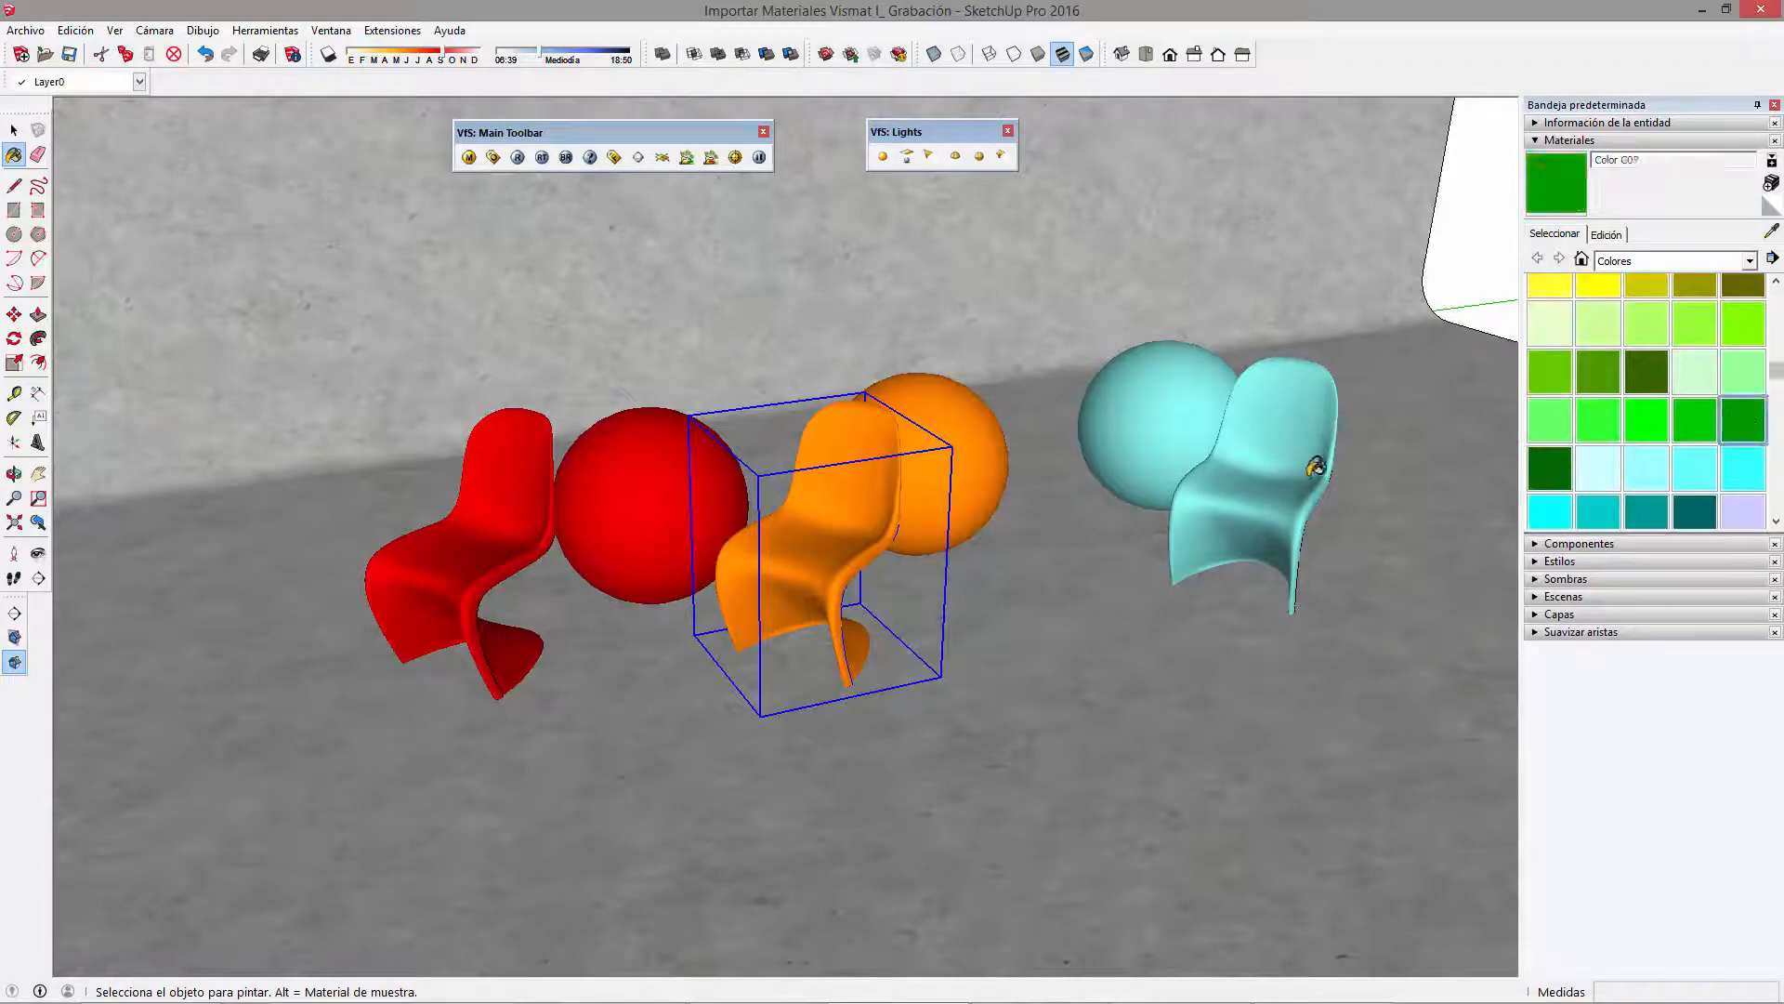
{"action": "left_click", "coordinate": [1210, 440]}
{"action": "left_click", "coordinate": [1186, 422]}
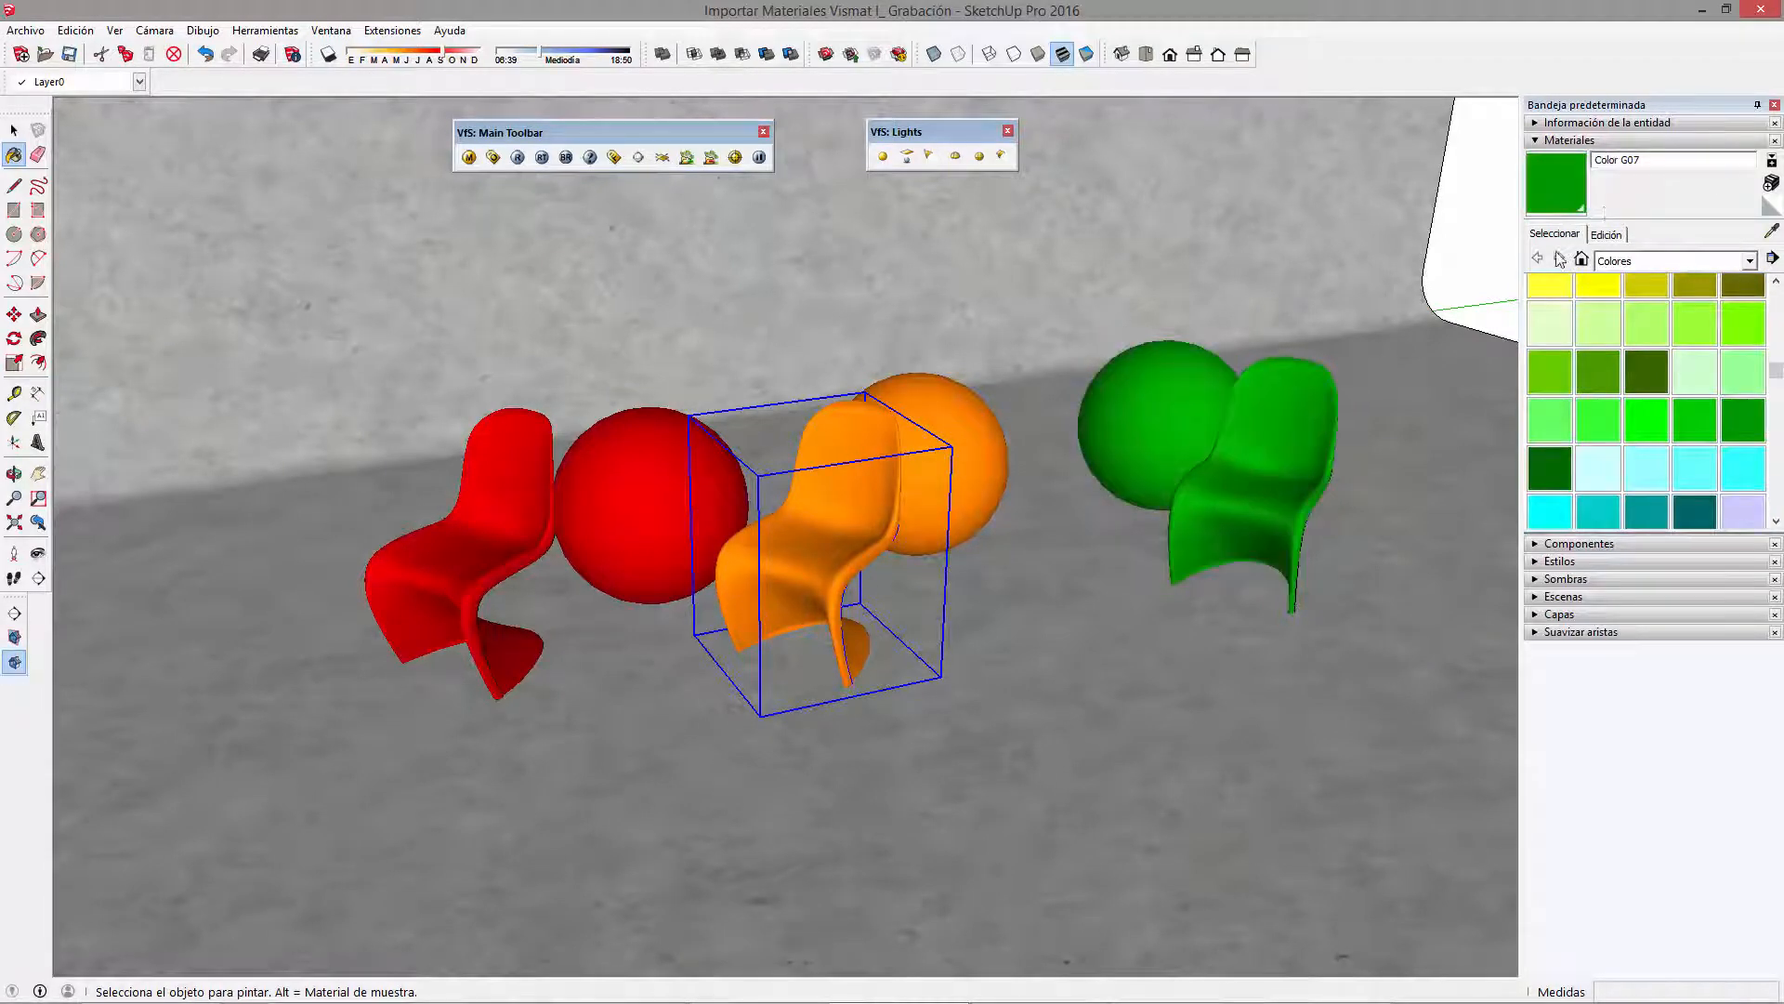
- Sample the red and orange materials from the model and rename them import1 and import2
{"action": "left_click", "coordinate": [625, 489], "text": "alt"}
{"action": "left_click", "coordinate": [1562, 169]}
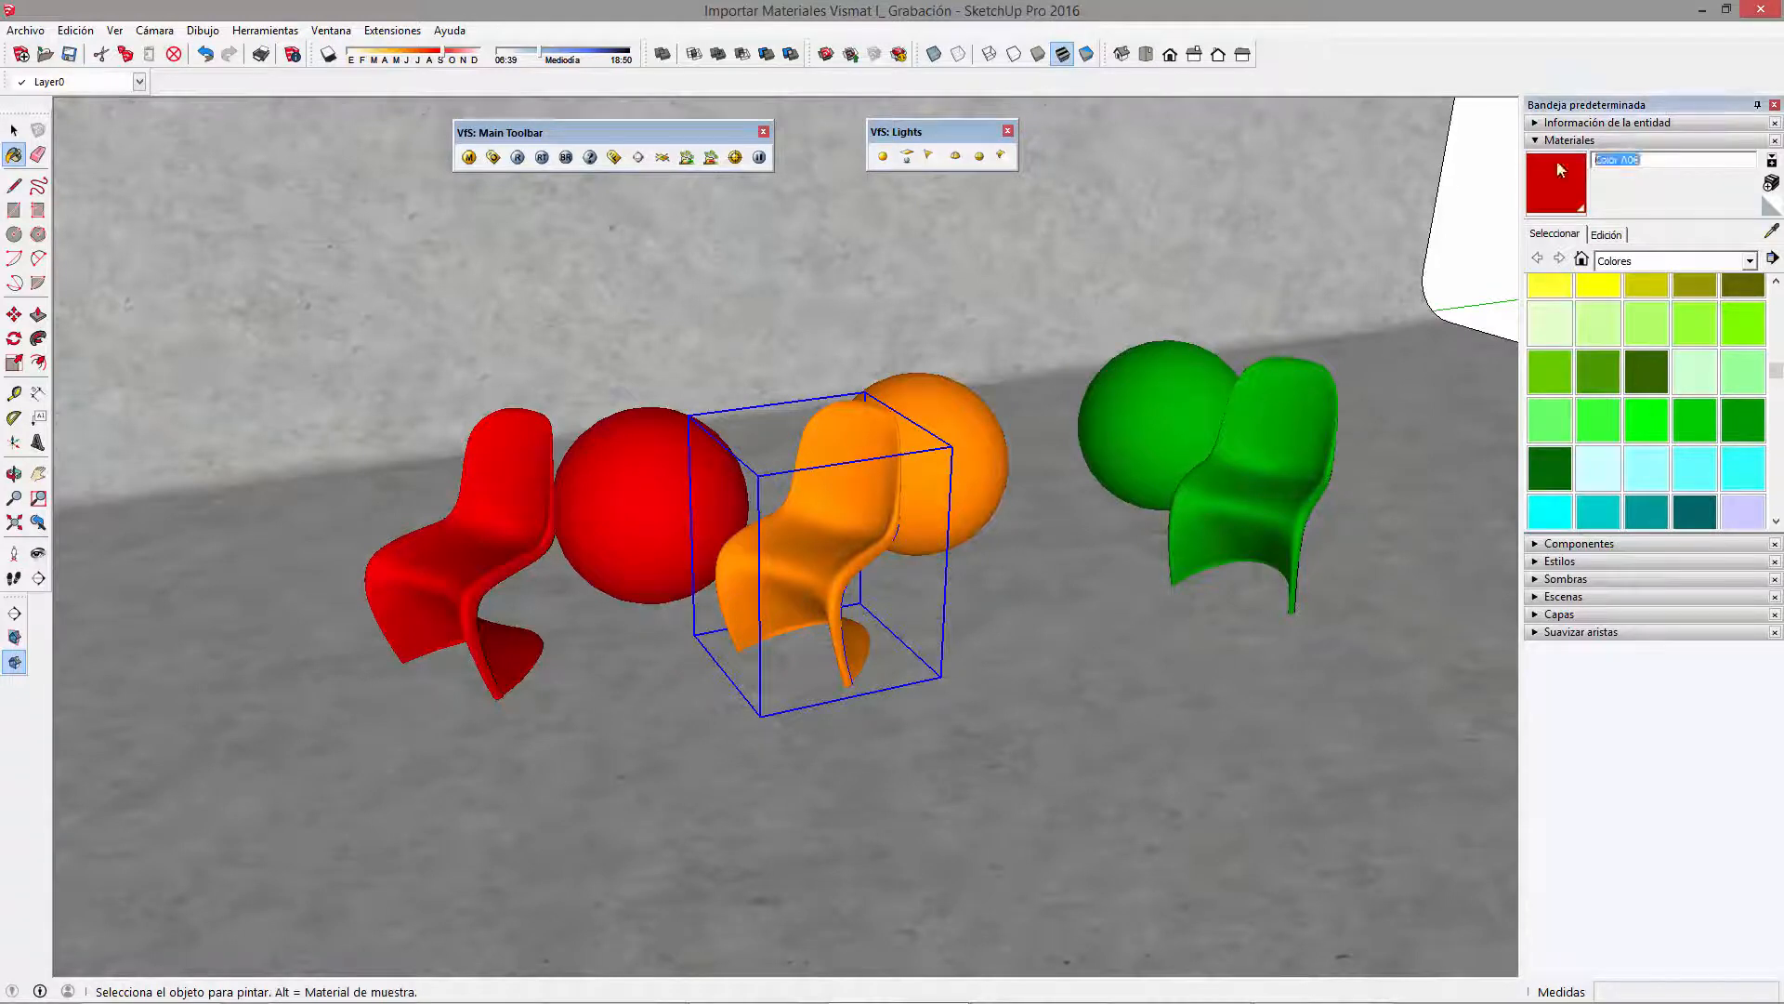
{"action": "type", "text": "import1"}
{"action": "left_click", "coordinate": [838, 472], "text": "alt"}
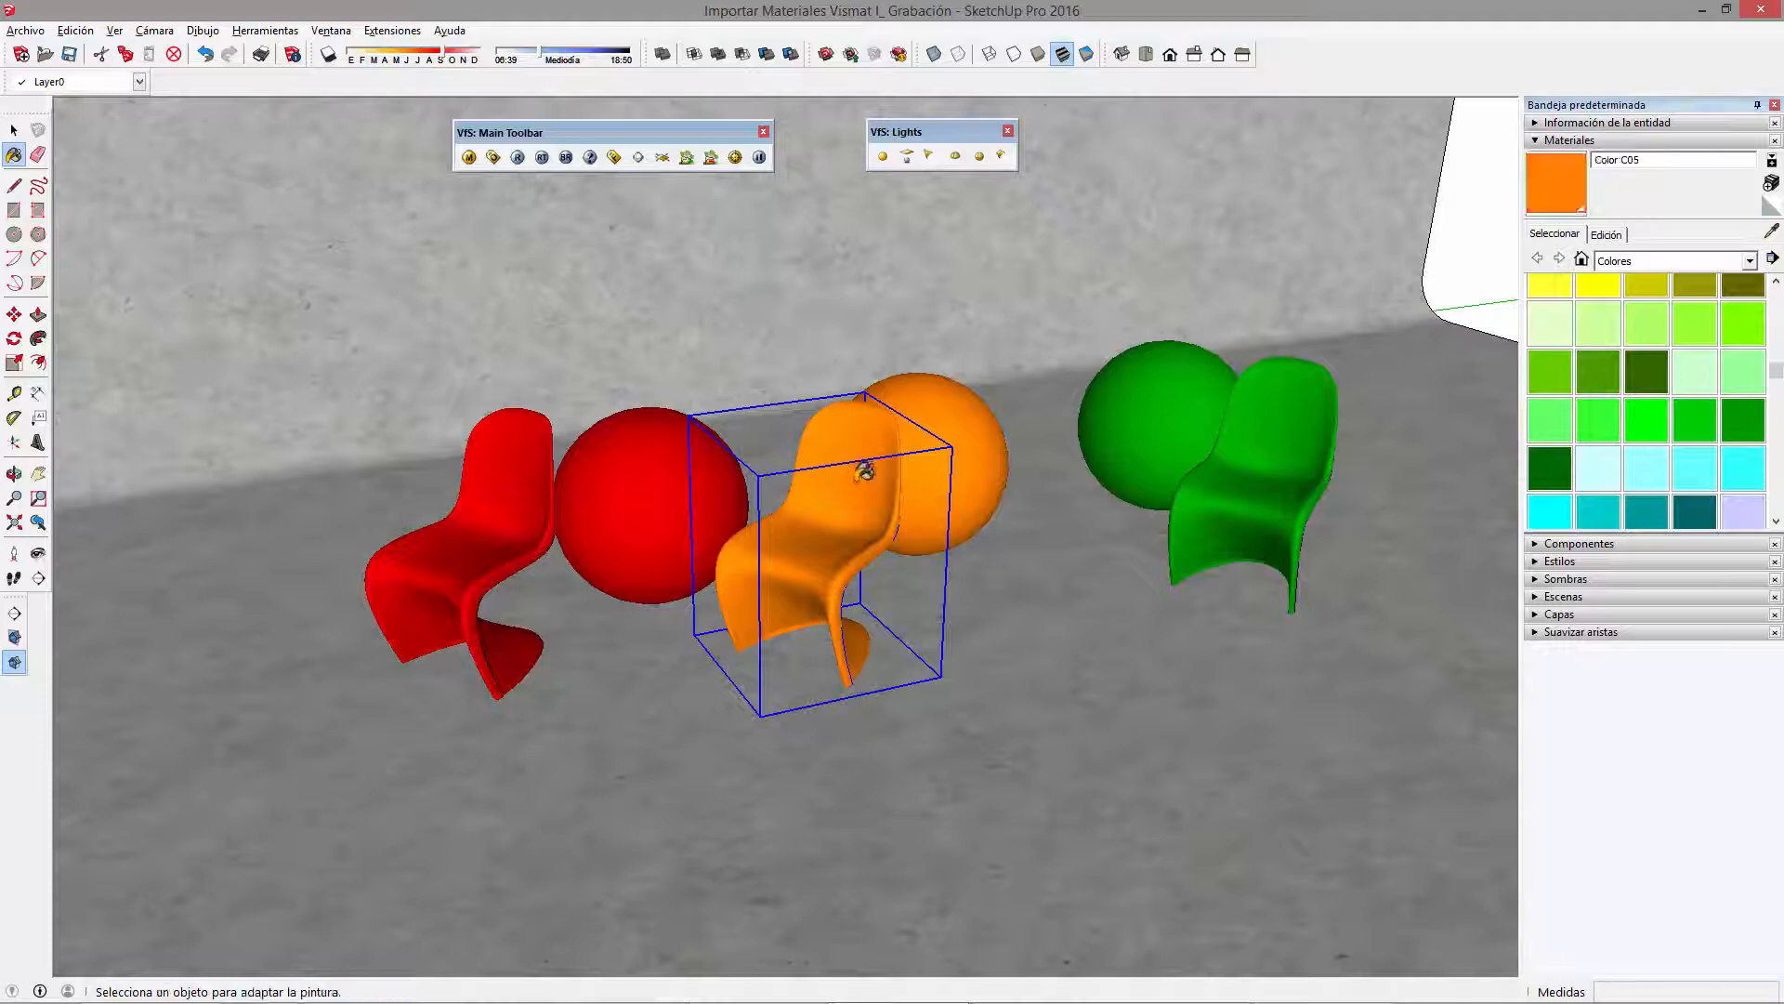
{"action": "type", "text": "impr"}
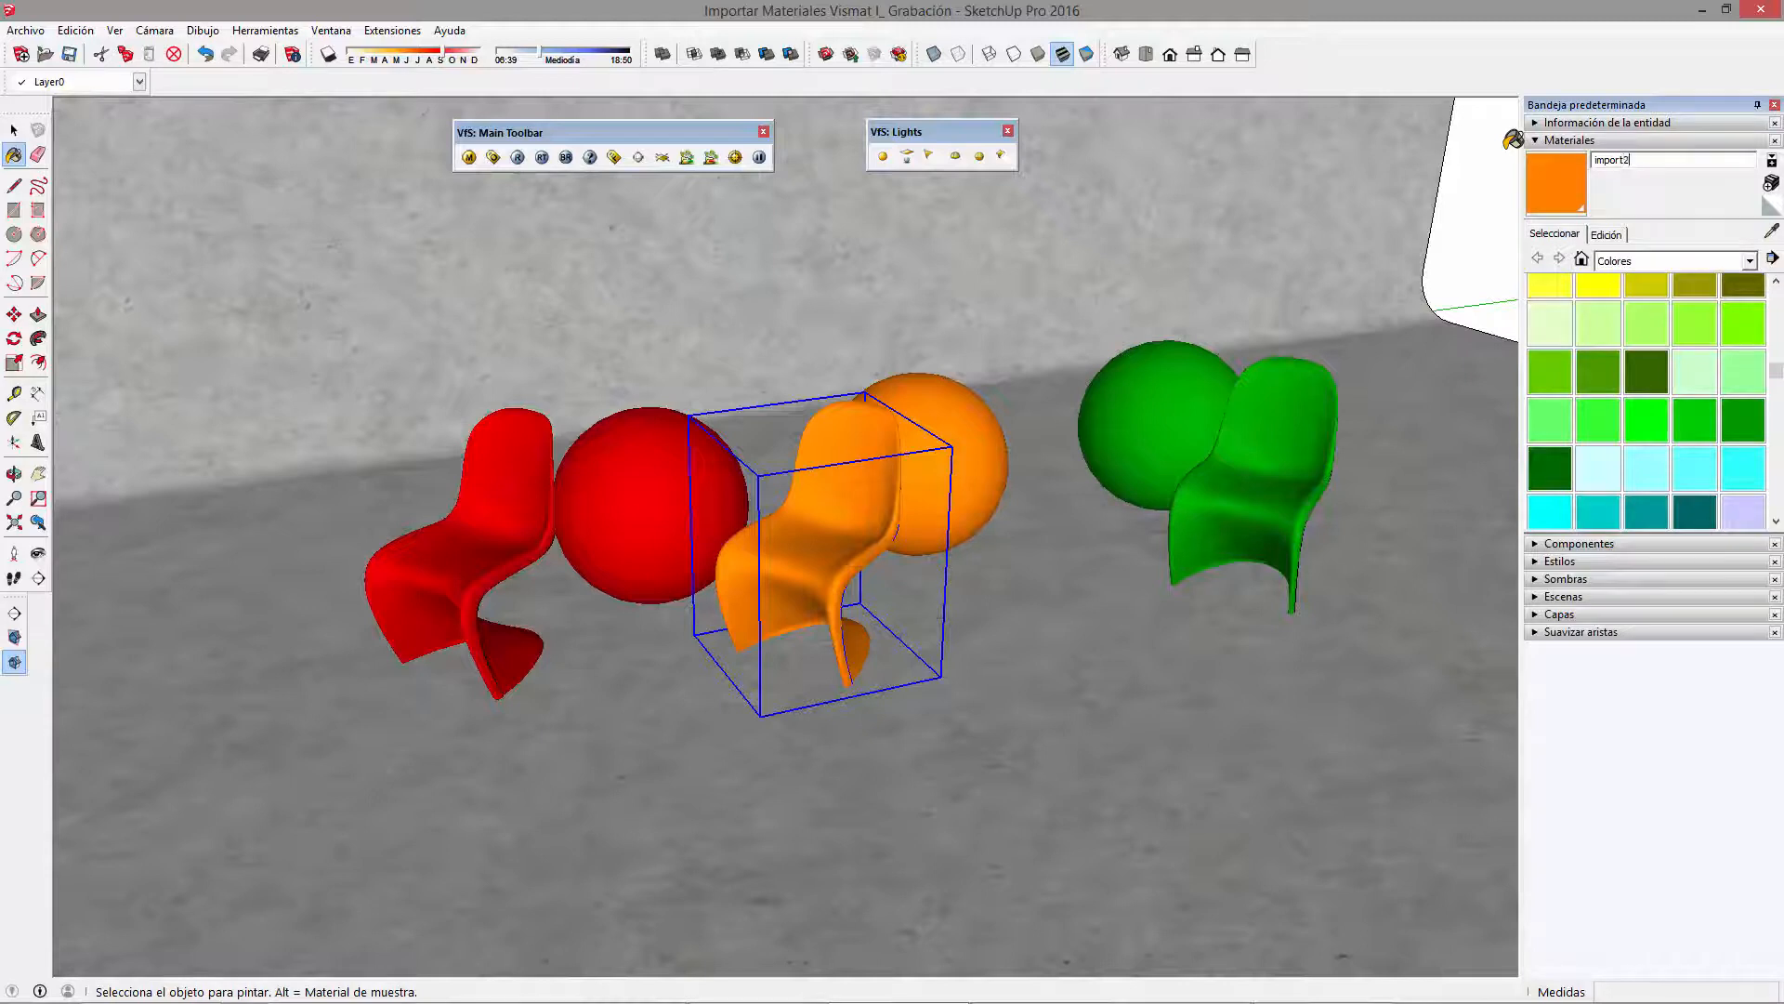
- Sample the green material from the model and rename it Import3
{"action": "left_click", "coordinate": [1189, 399], "text": "alt"}
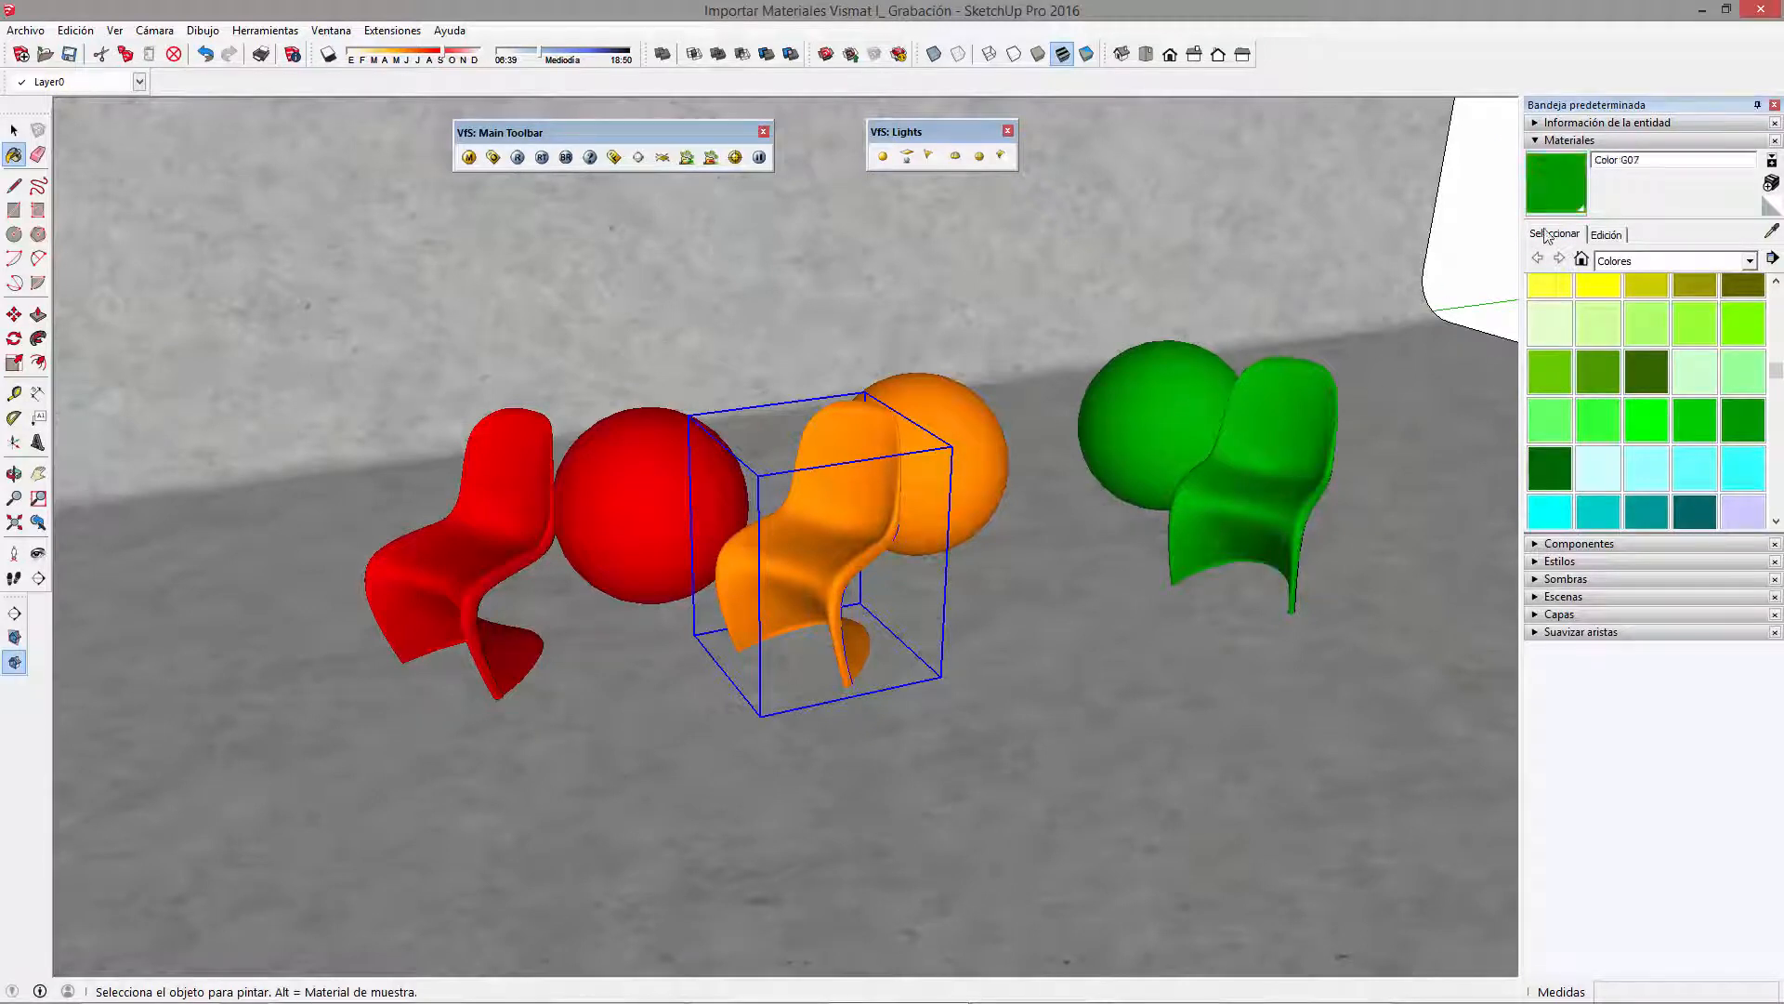
{"action": "left_click", "coordinate": [1664, 160]}
{"action": "type", "text": "Ip"}
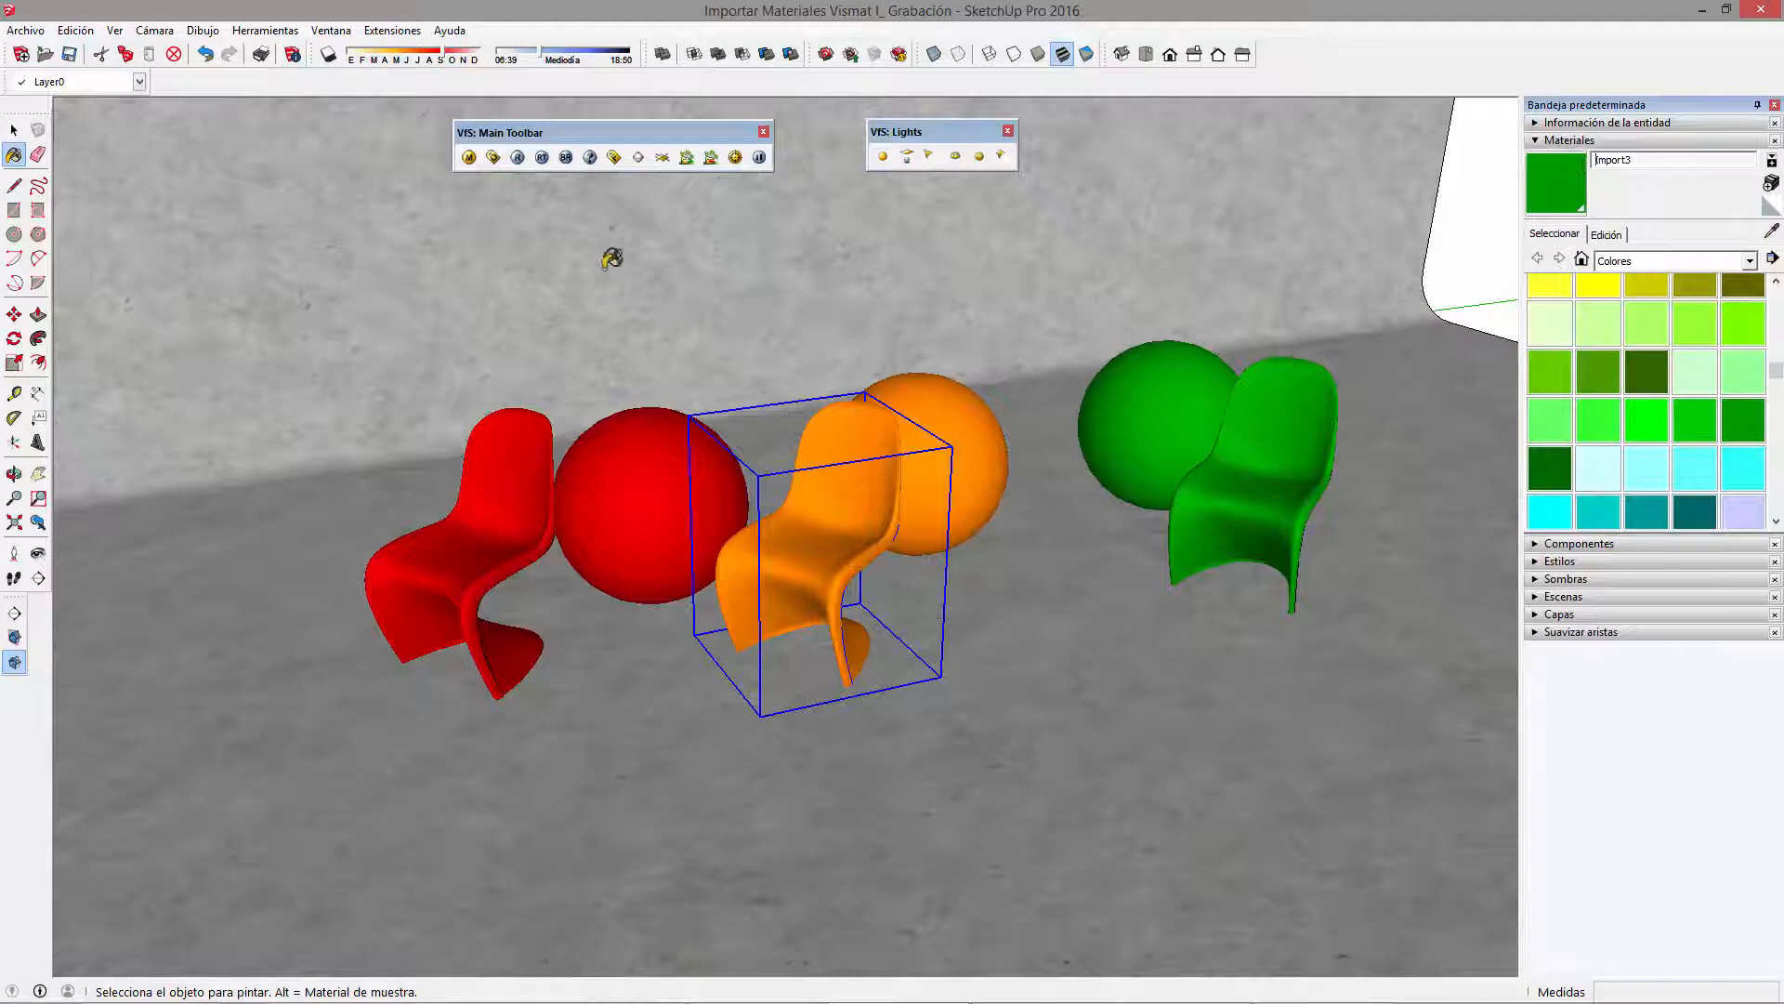
- Show the materials used in the model and delete the Persona material
{"action": "left_click", "coordinate": [1583, 260]}
{"action": "middle_click_drag", "start_coordinate": [1265, 398], "coordinate": [950, 420]}
{"action": "key", "text": "b"}
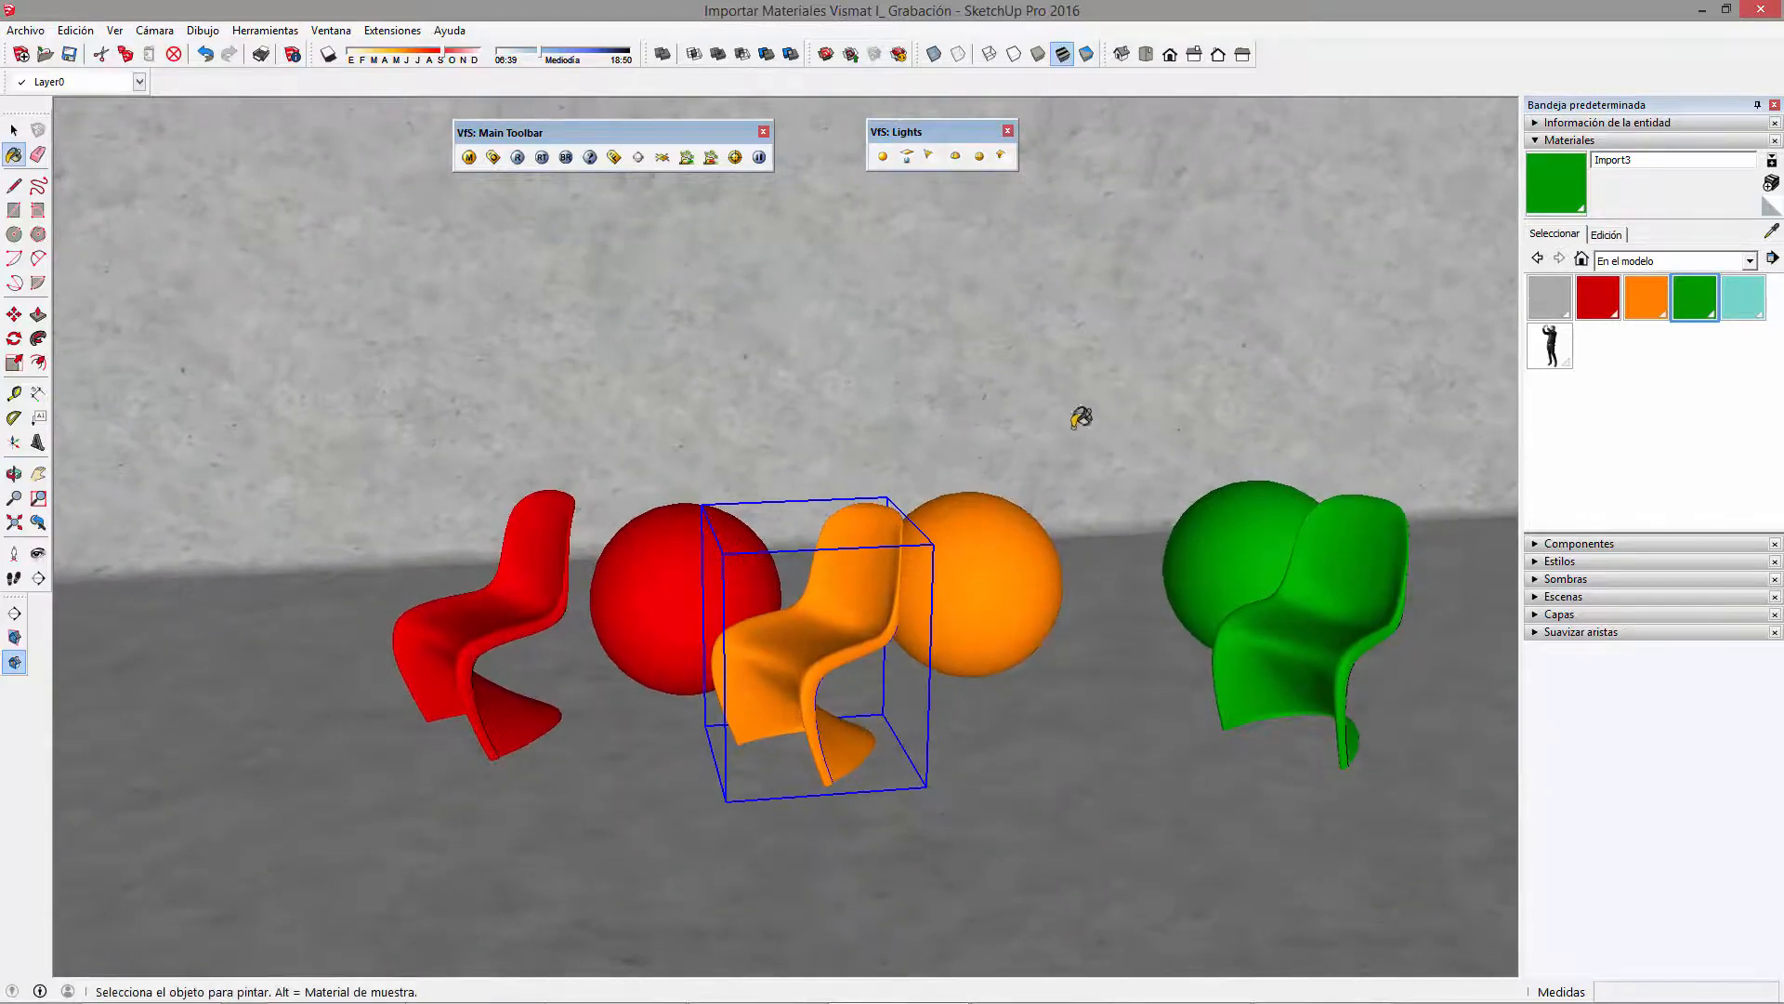
{"action": "left_click", "coordinate": [1773, 260]}
{"action": "left_click", "coordinate": [1764, 259]}
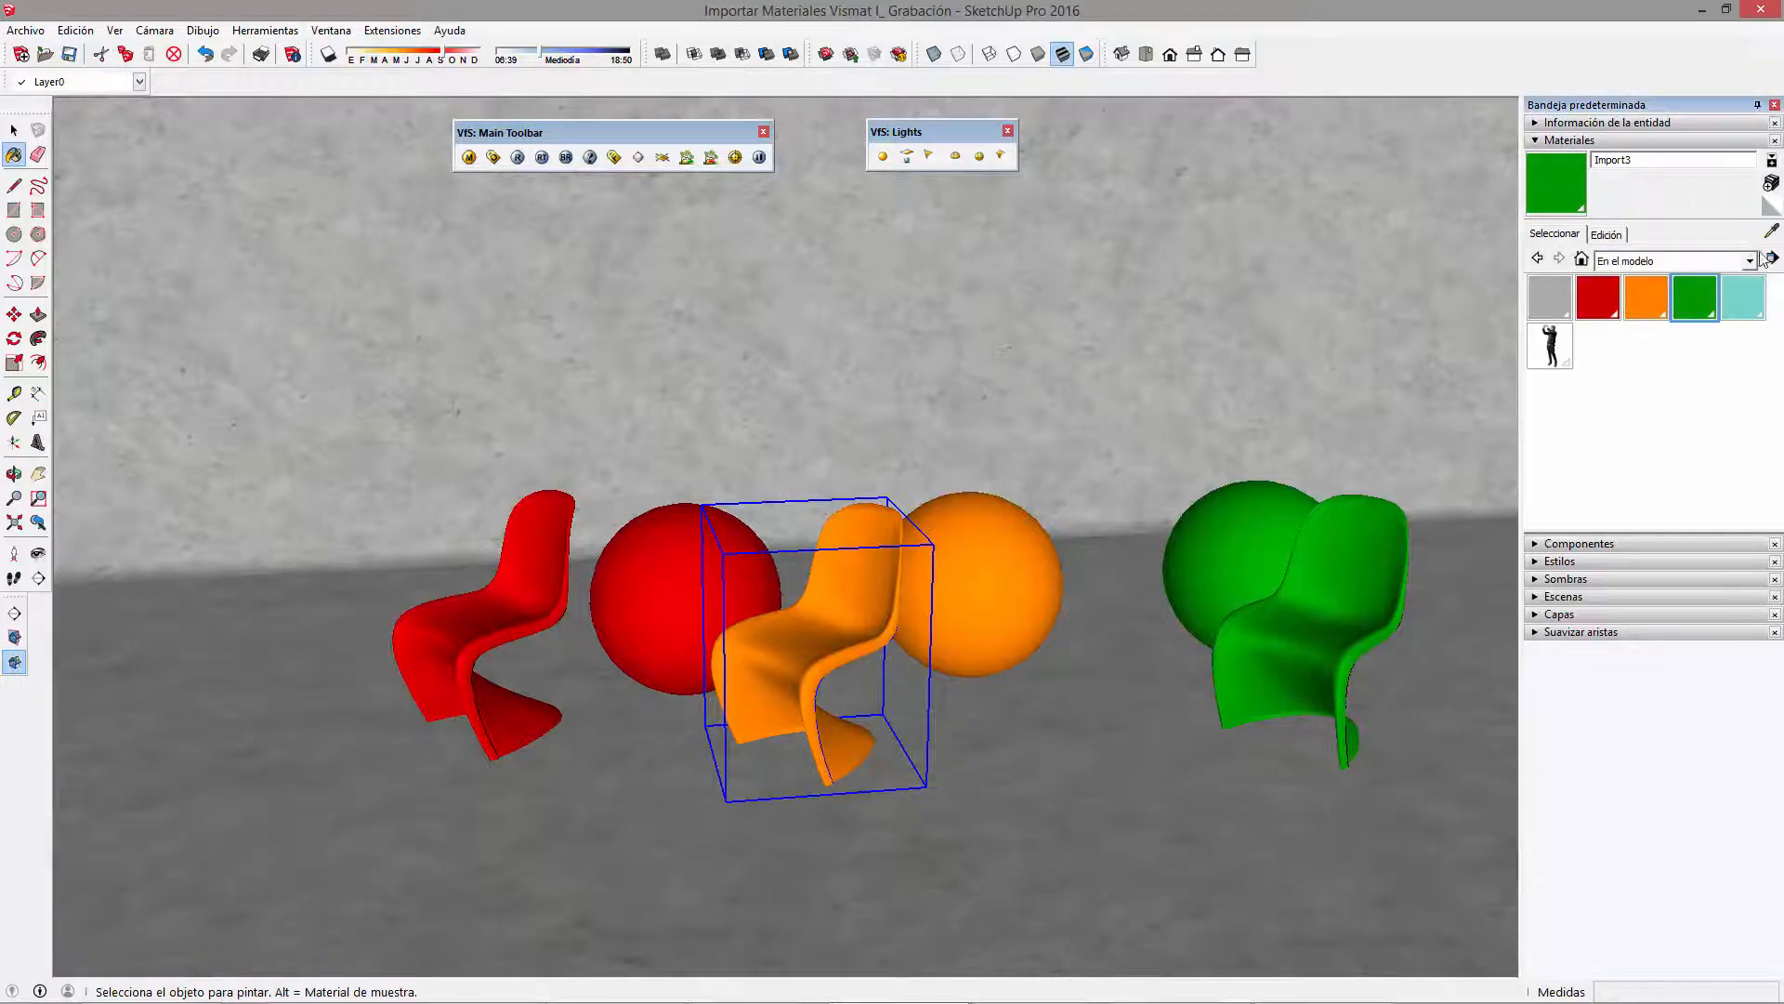
{"action": "left_click", "coordinate": [1771, 259]}
{"action": "left_click", "coordinate": [1558, 353]}
{"action": "right_click", "coordinate": [1557, 355]}
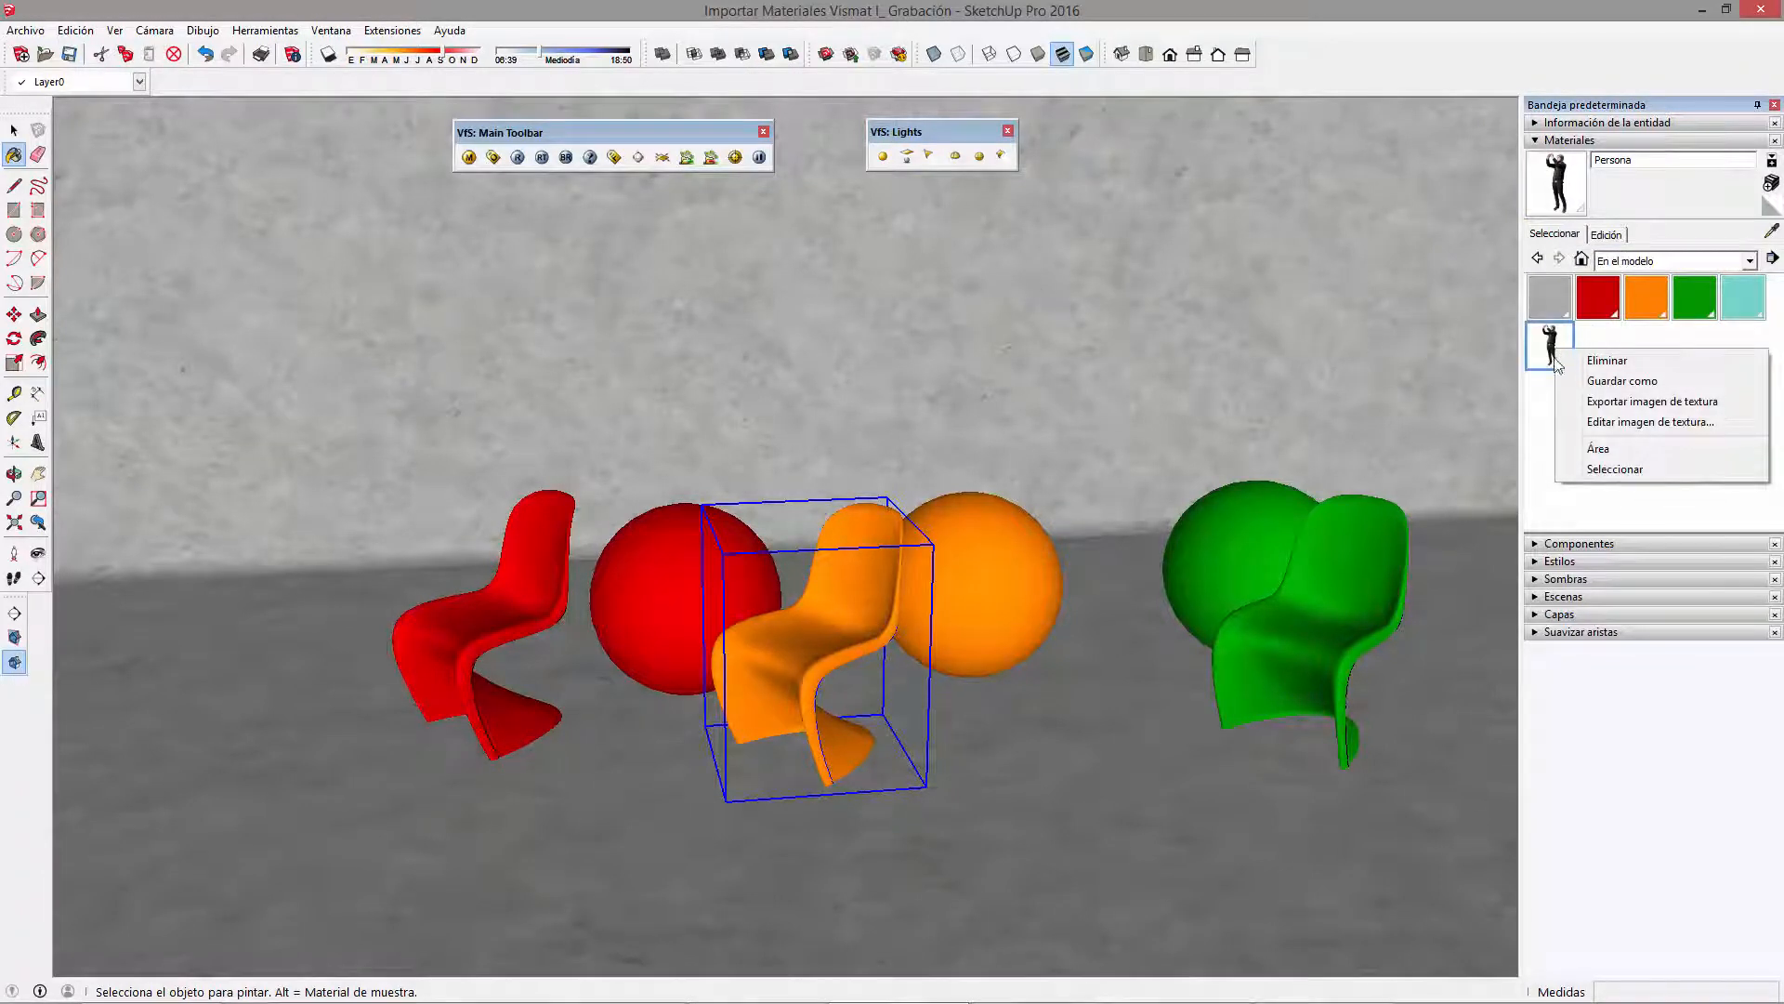
{"action": "left_click", "coordinate": [1607, 361]}
{"action": "left_click", "coordinate": [973, 552]}
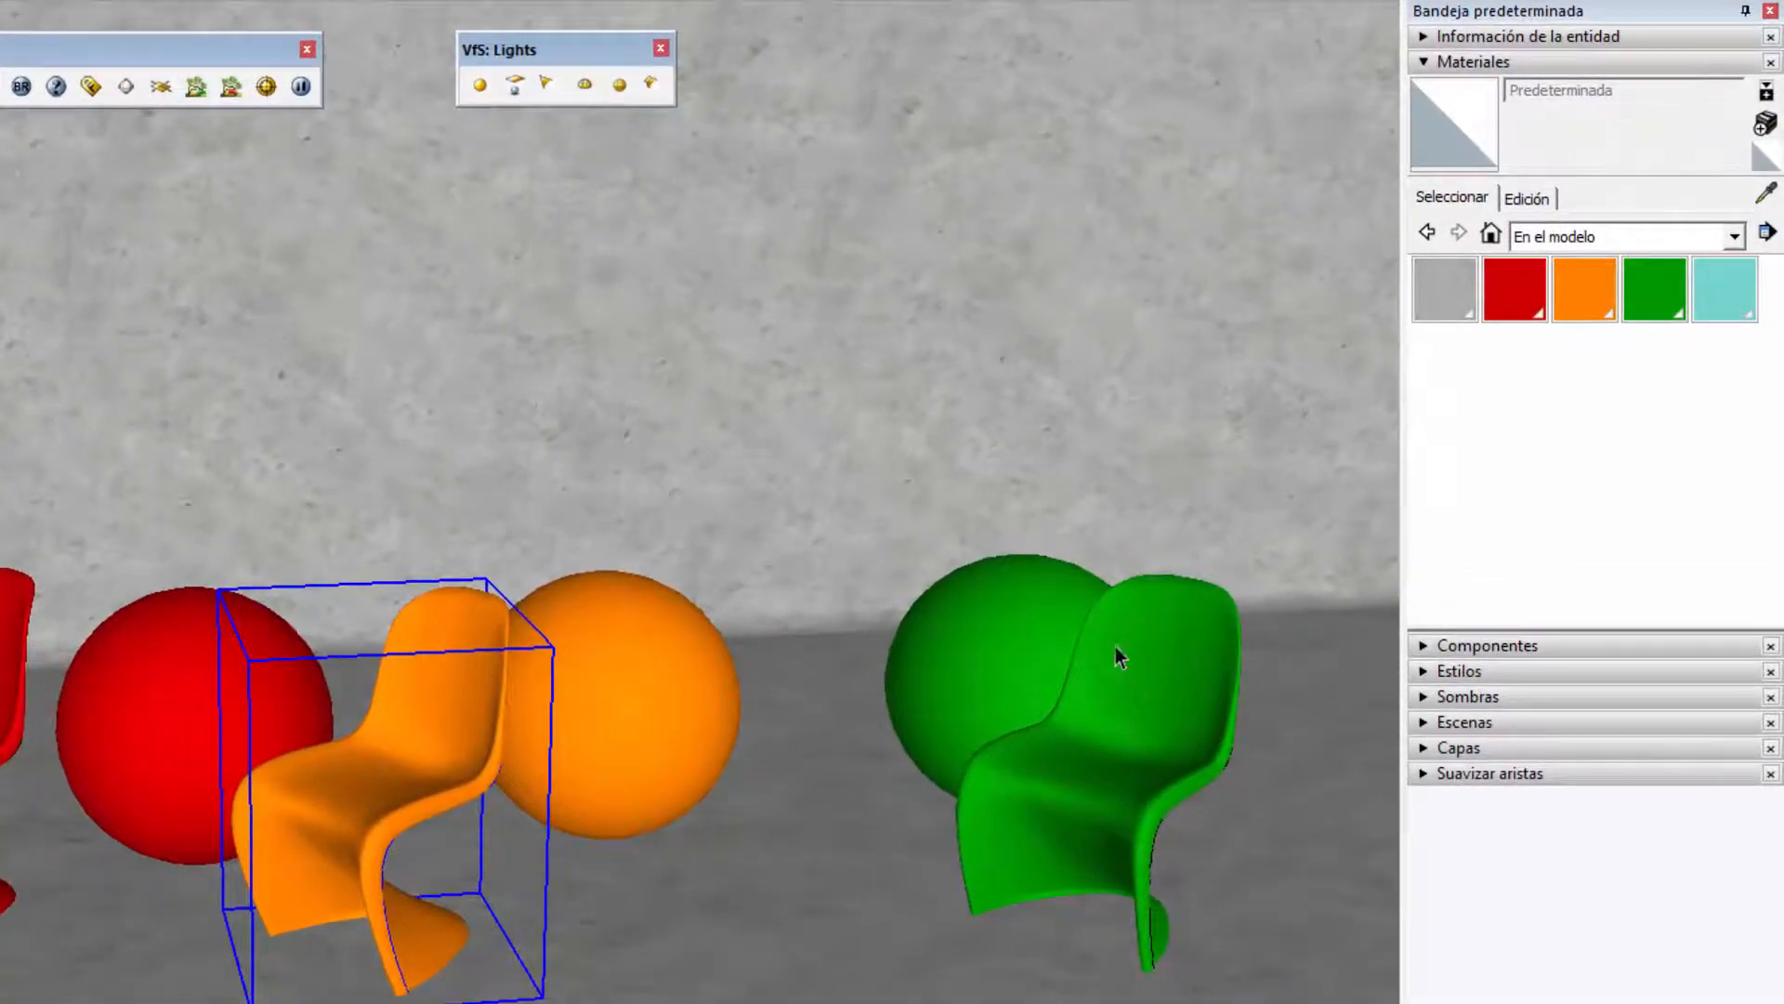
- Look through the green, orange, red and grey materials used in the model
{"action": "left_click", "coordinate": [1656, 293]}
{"action": "left_click", "coordinate": [1584, 293]}
{"action": "left_click", "coordinate": [1529, 290]}
{"action": "left_click", "coordinate": [1454, 290]}
{"action": "middle_click_drag", "start_coordinate": [601, 453], "coordinate": [641, 466]}
{"action": "key", "text": "space"}
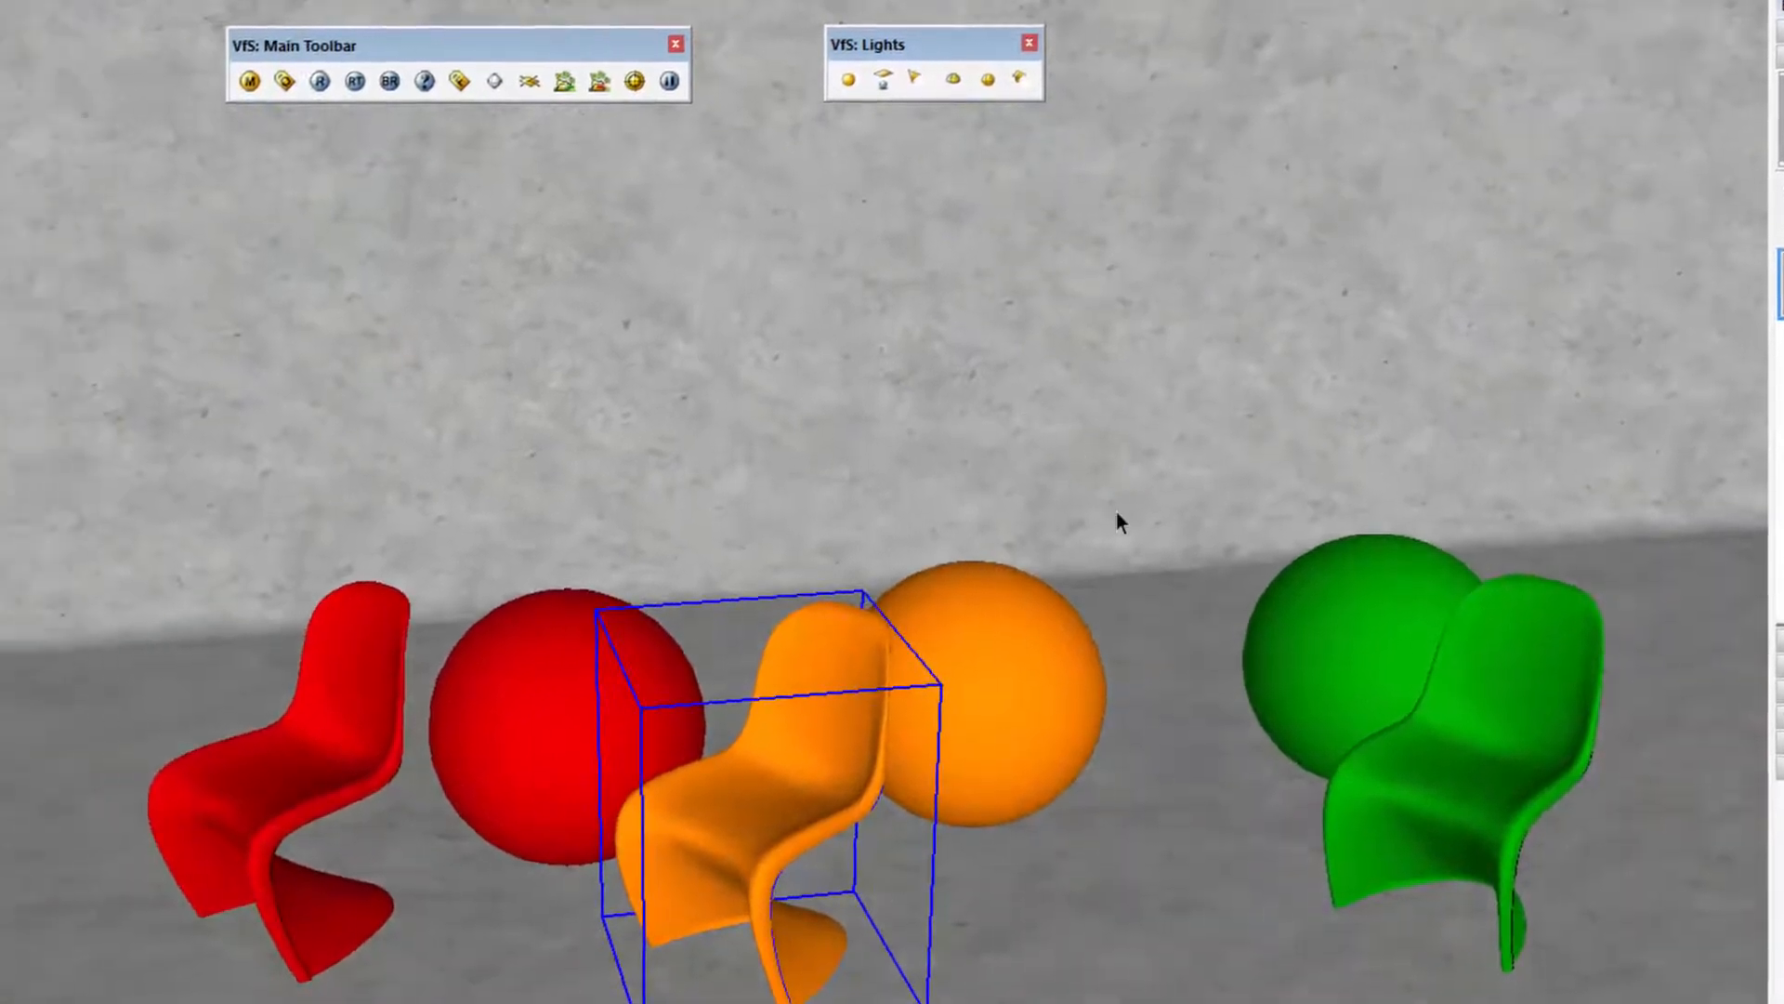
- Open the V-Ray material editor and generate previews of the import1, import2 and Import3 materials
{"action": "left_click", "coordinate": [249, 80]}
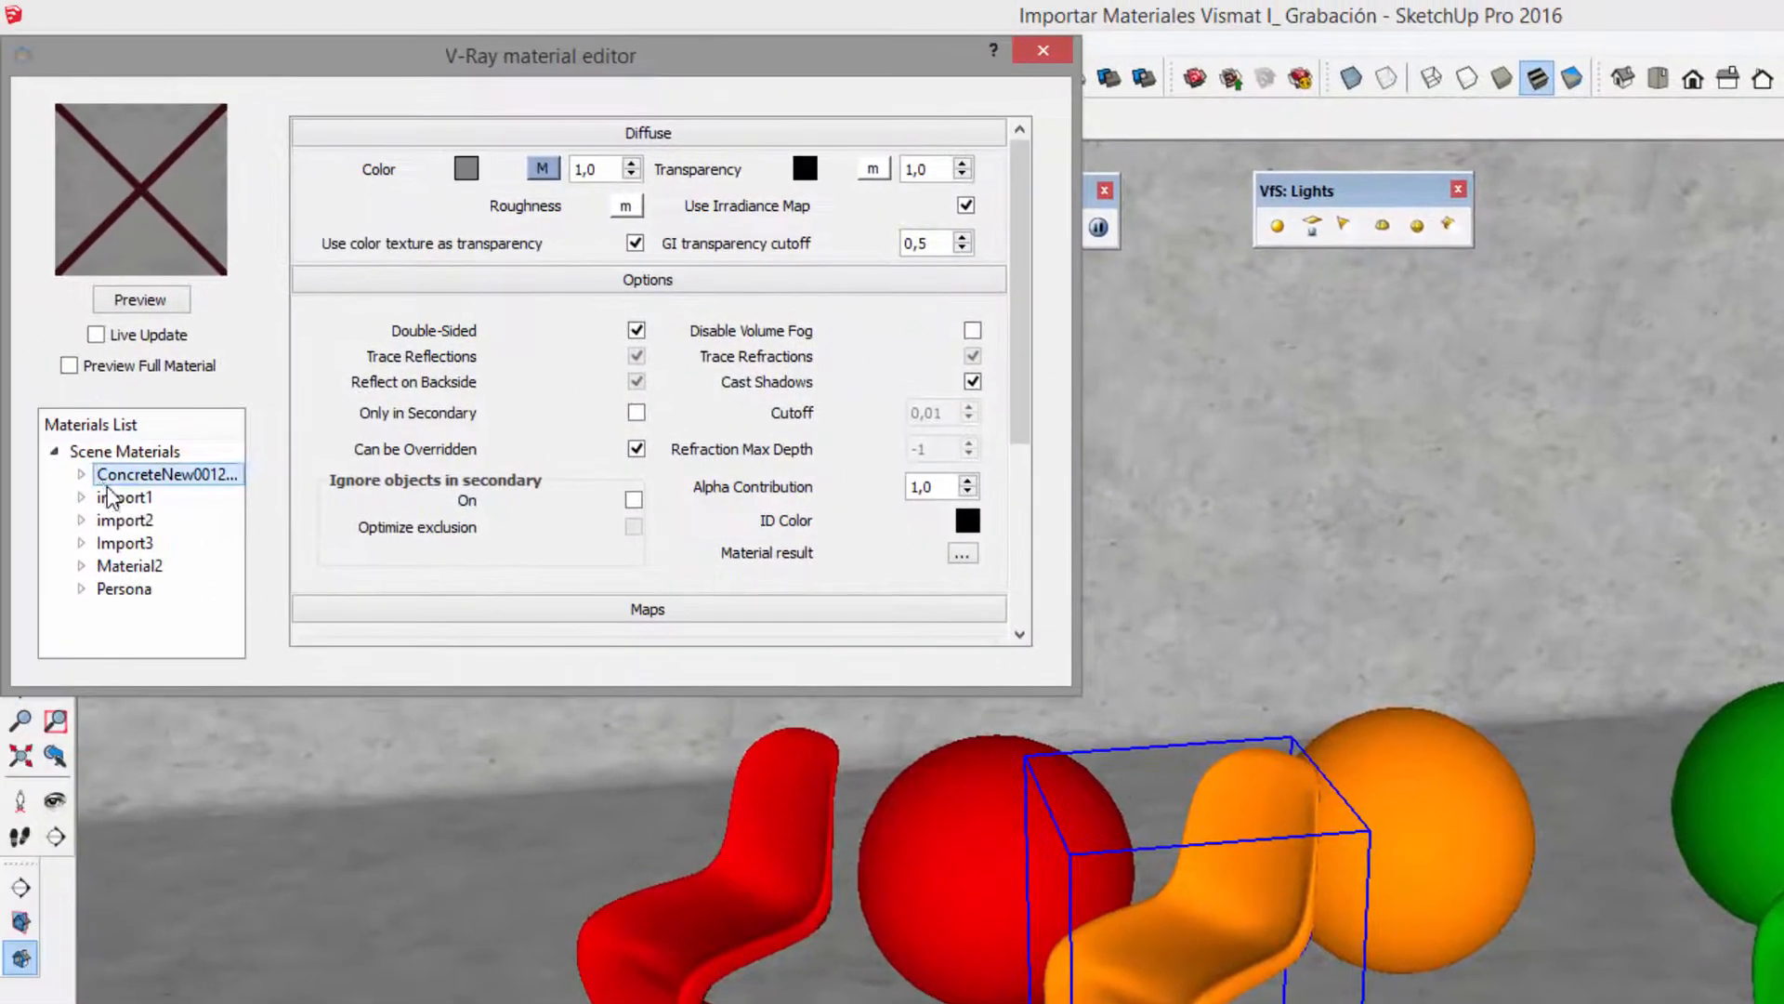
{"action": "left_click", "coordinate": [126, 497]}
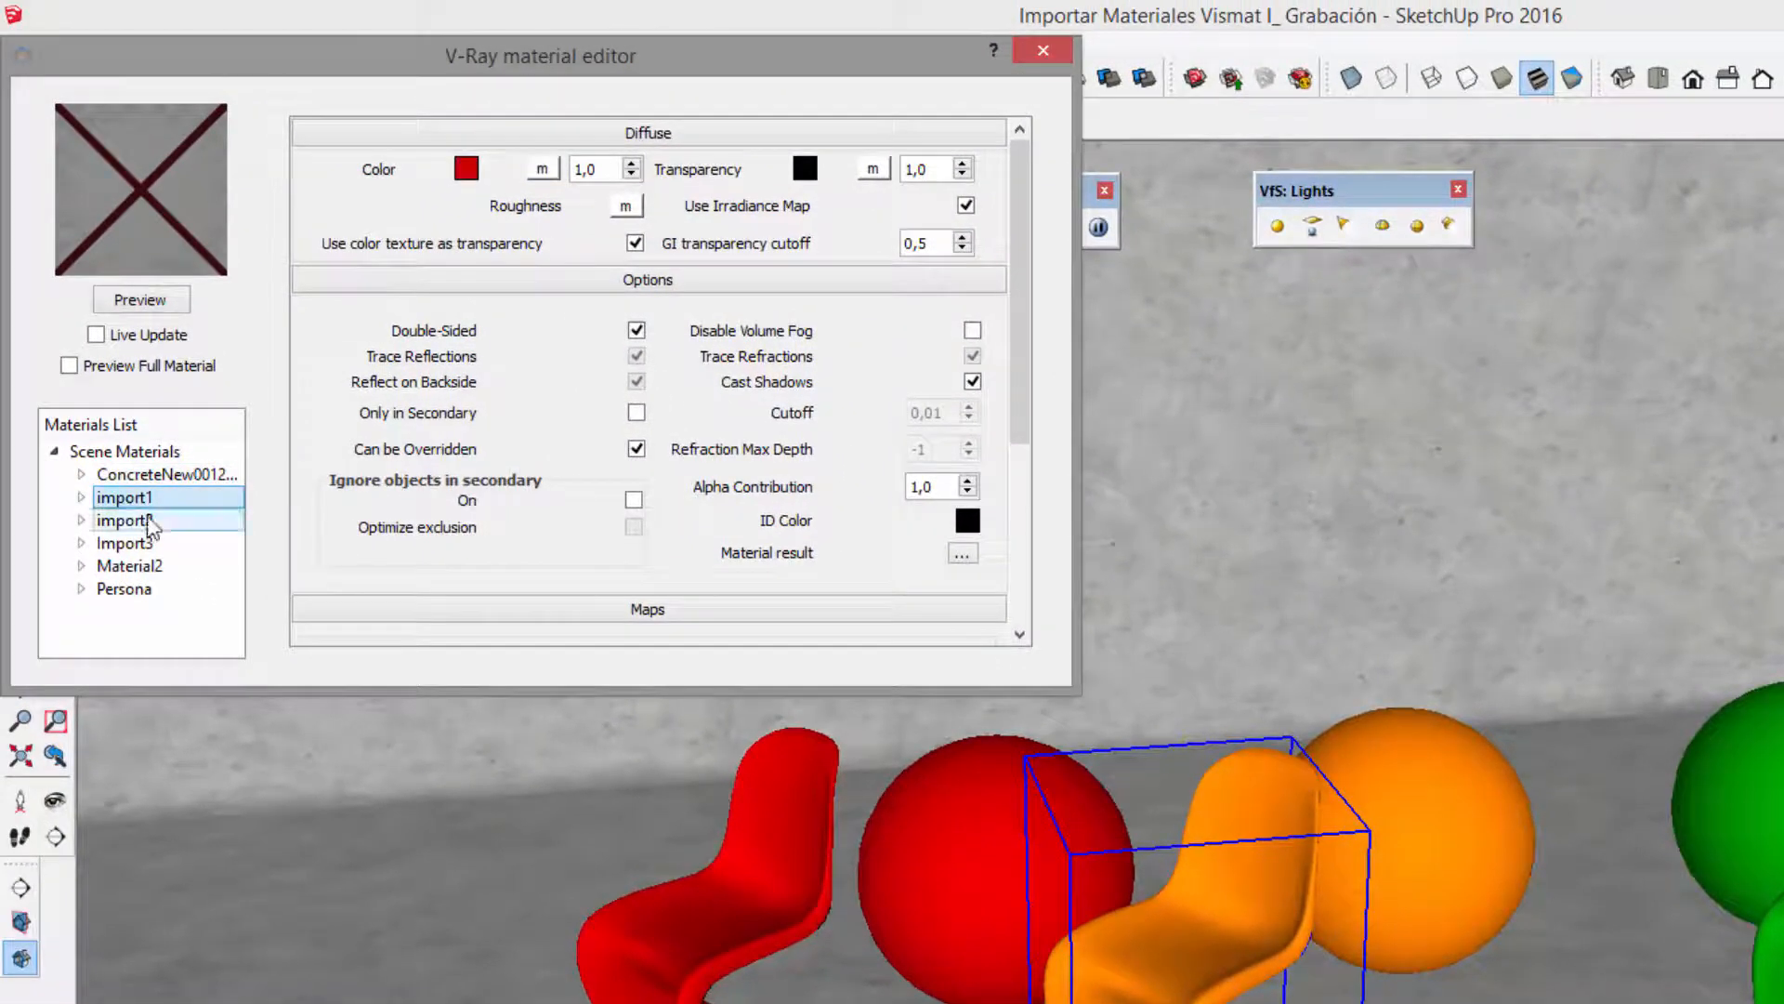
{"action": "left_click", "coordinate": [135, 305]}
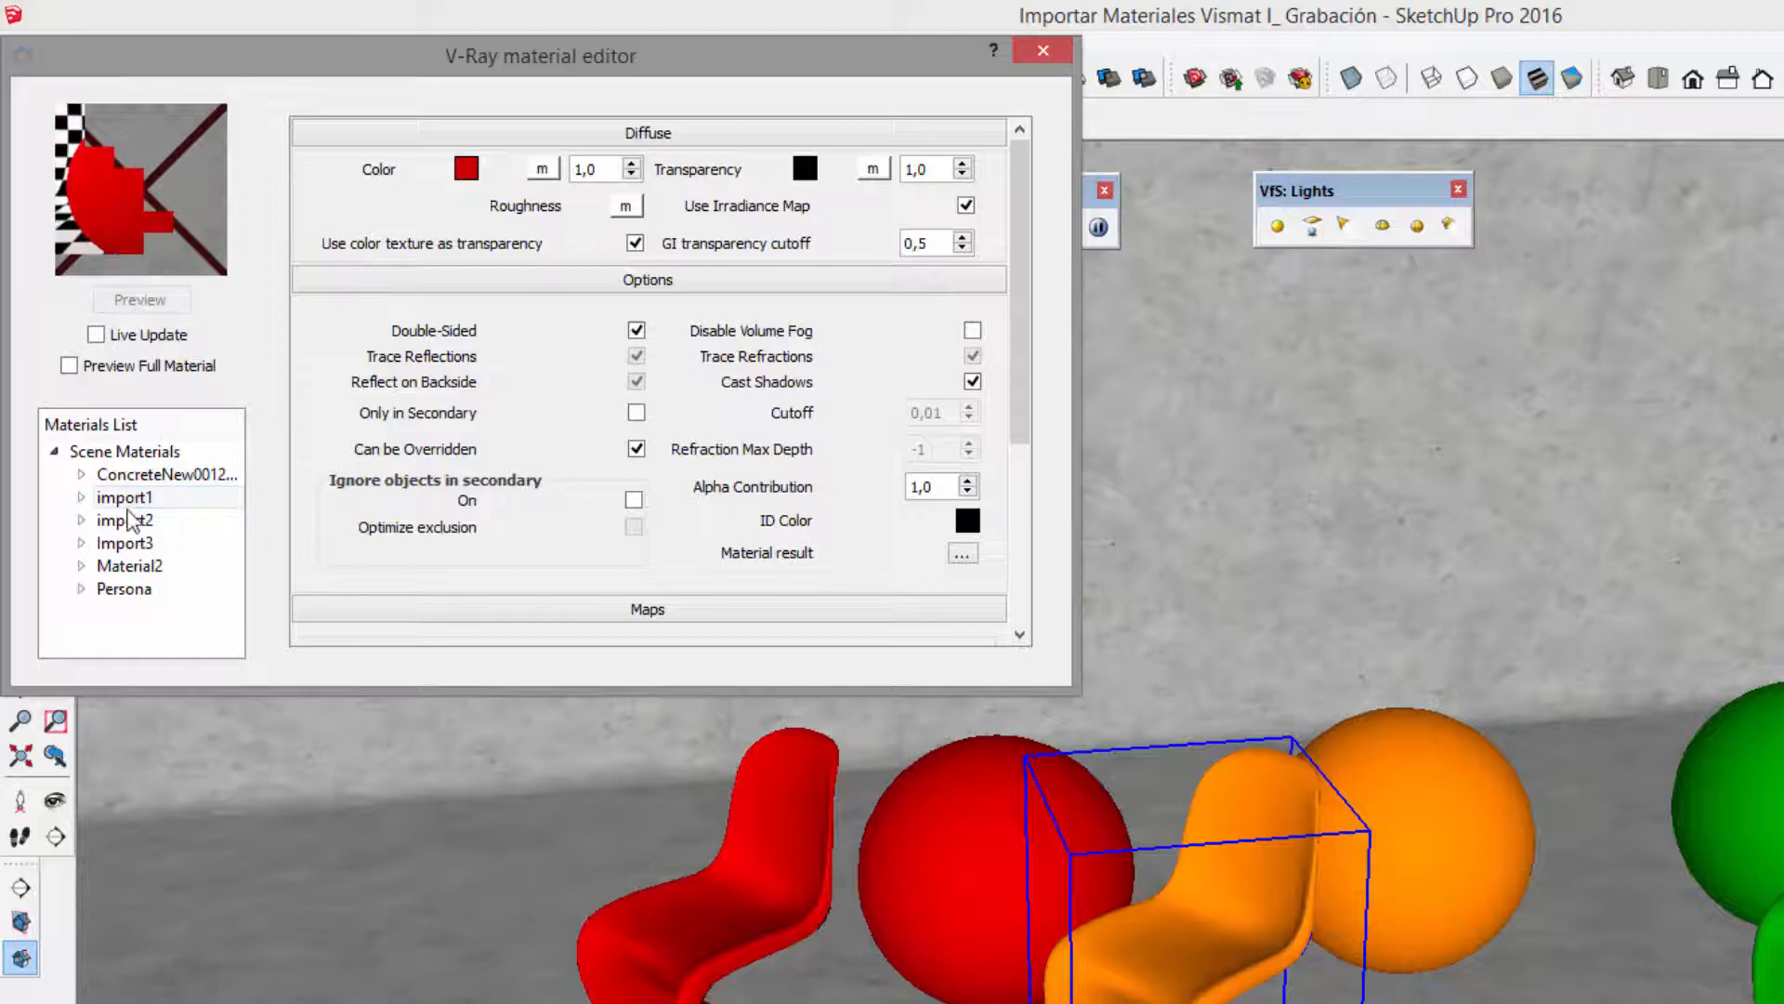
{"action": "left_click", "coordinate": [140, 543]}
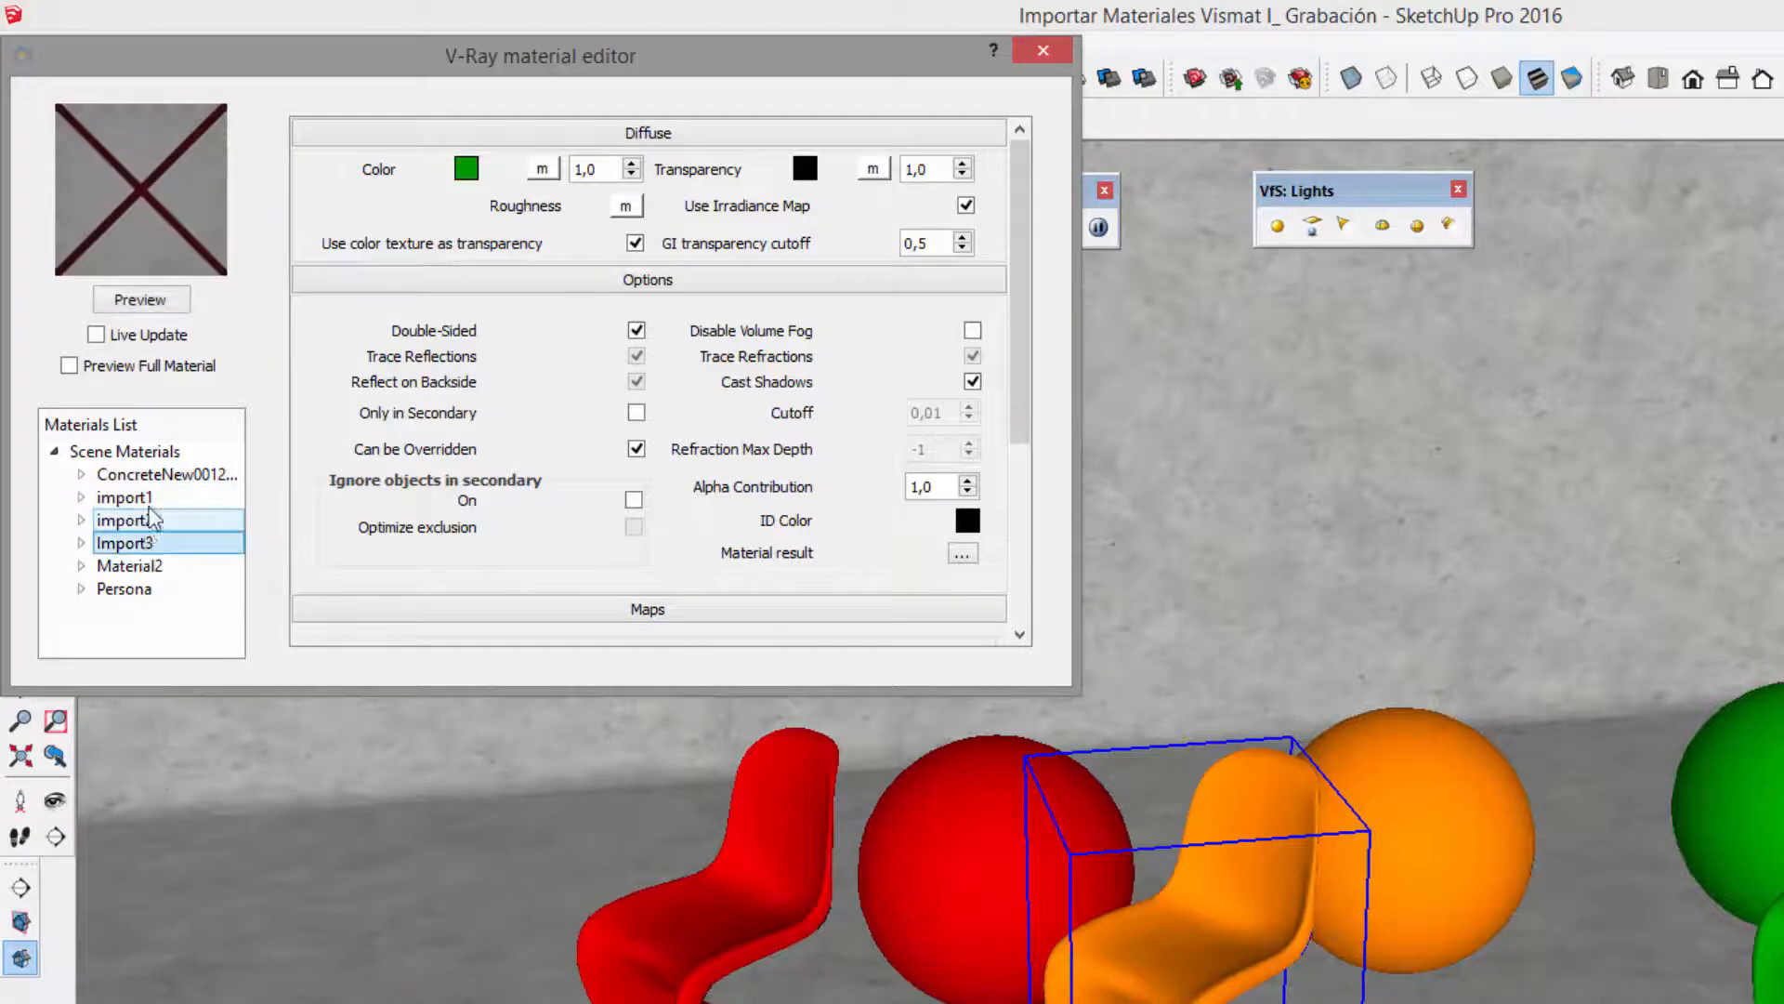
{"action": "left_click", "coordinate": [130, 519]}
{"action": "left_click", "coordinate": [144, 300]}
{"action": "left_click", "coordinate": [139, 543]}
{"action": "left_click", "coordinate": [139, 299]}
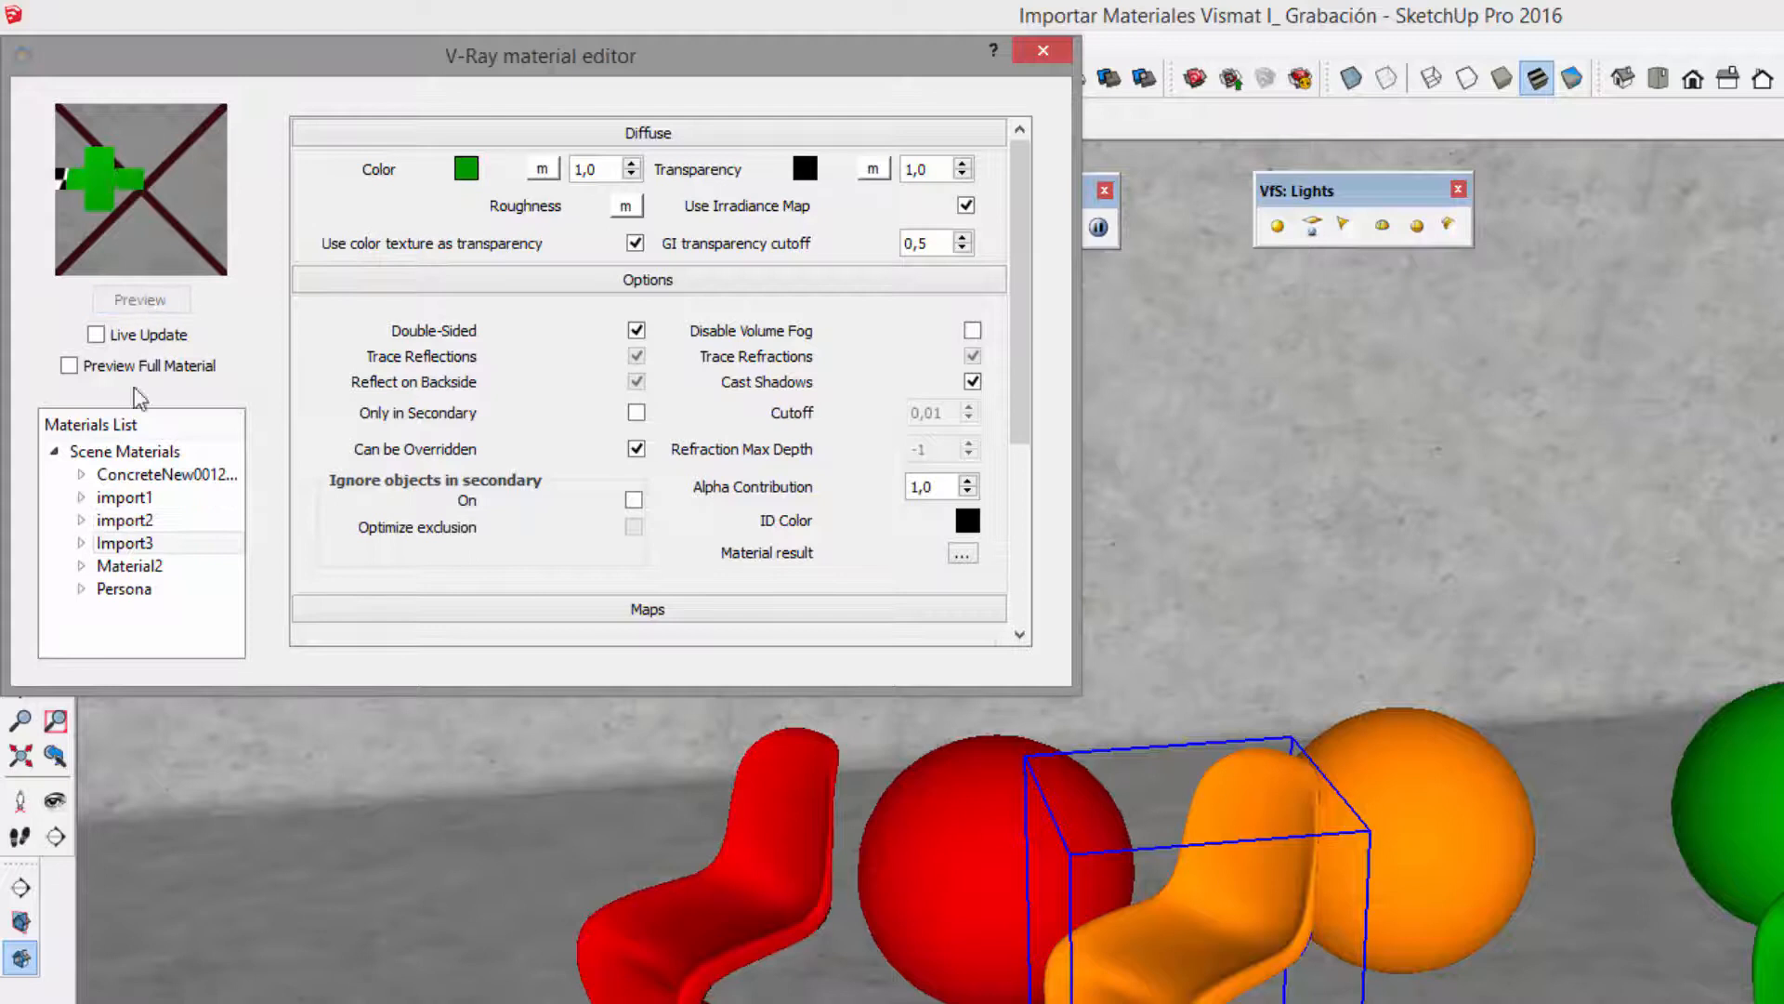
- Generate the preview of import1 again and collapse its Diffuse, Options and Maps sections
{"action": "left_click", "coordinate": [160, 498]}
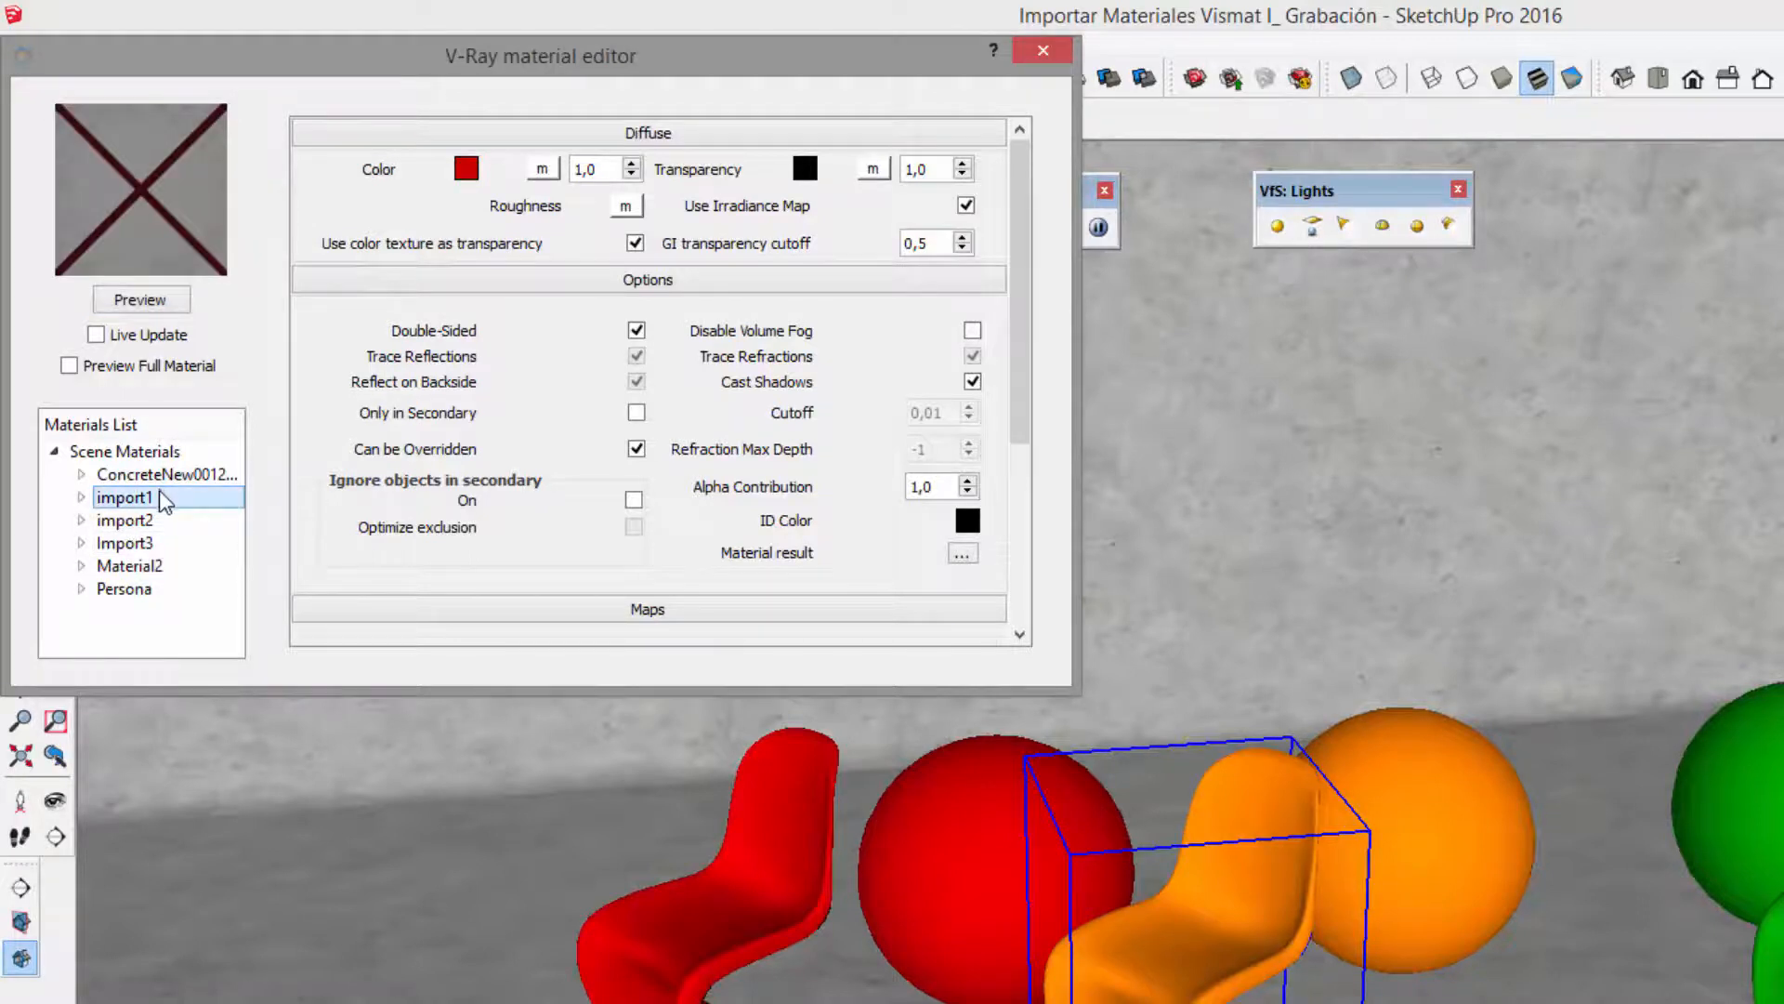
{"action": "left_click", "coordinate": [139, 300]}
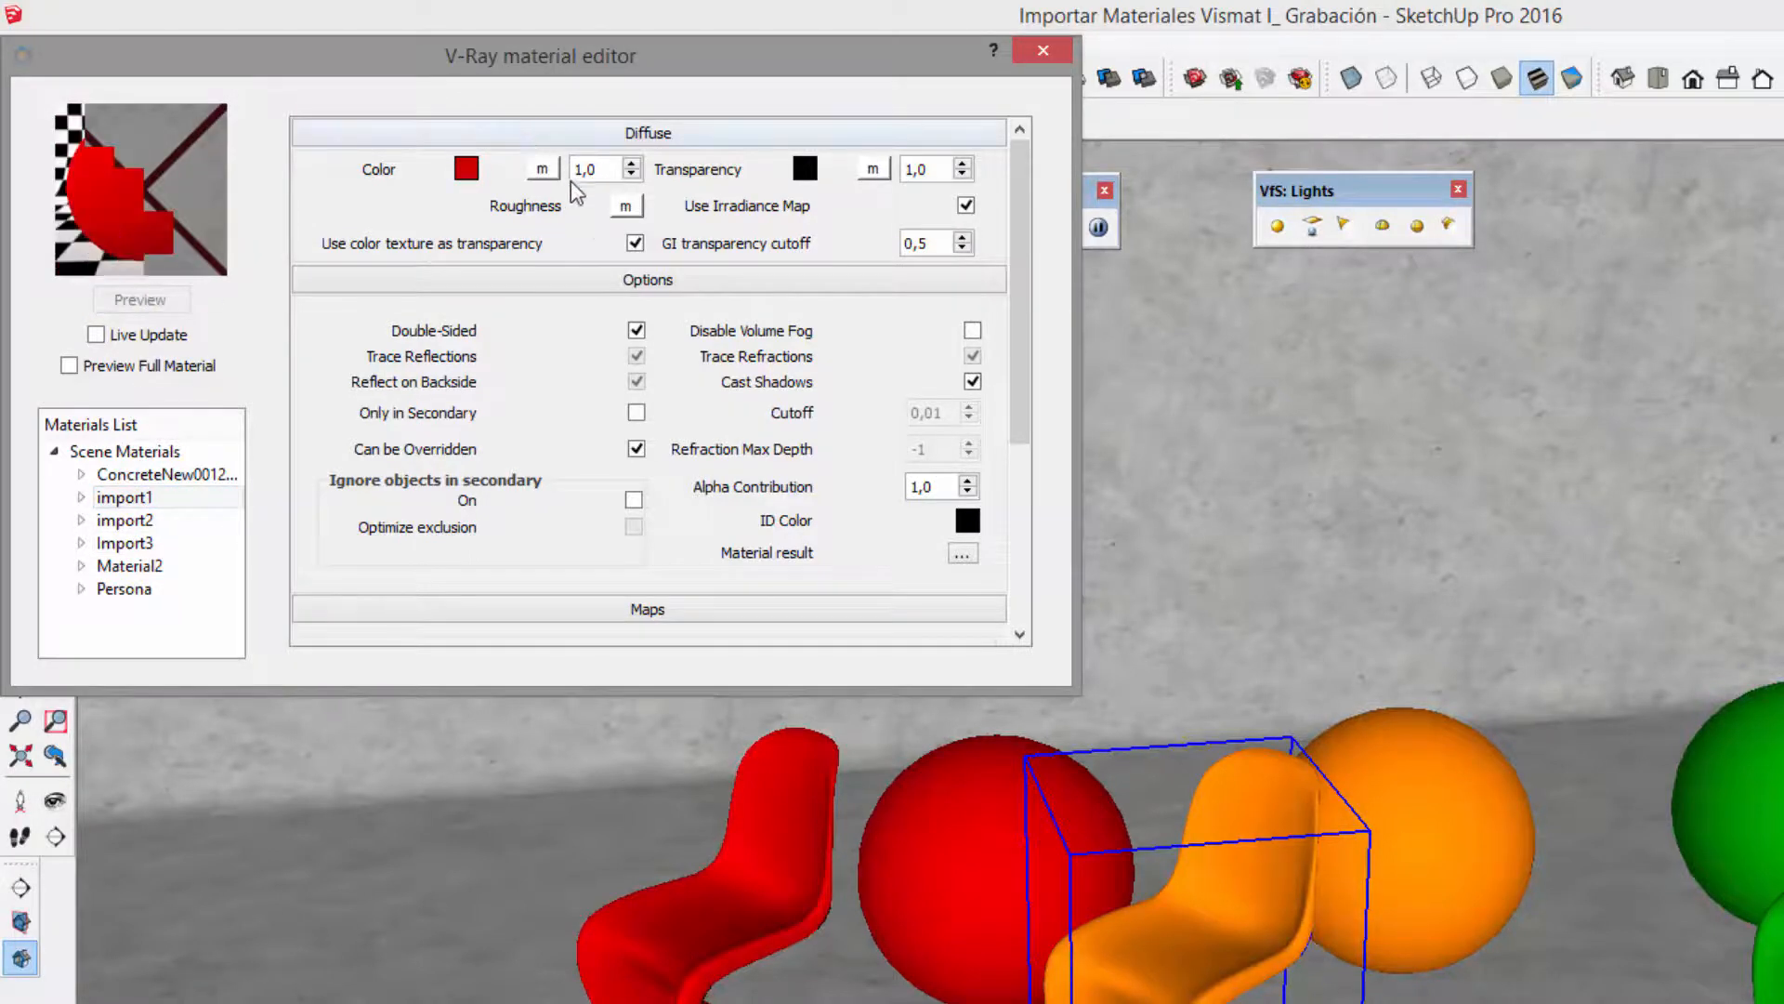
{"action": "left_click", "coordinate": [628, 277]}
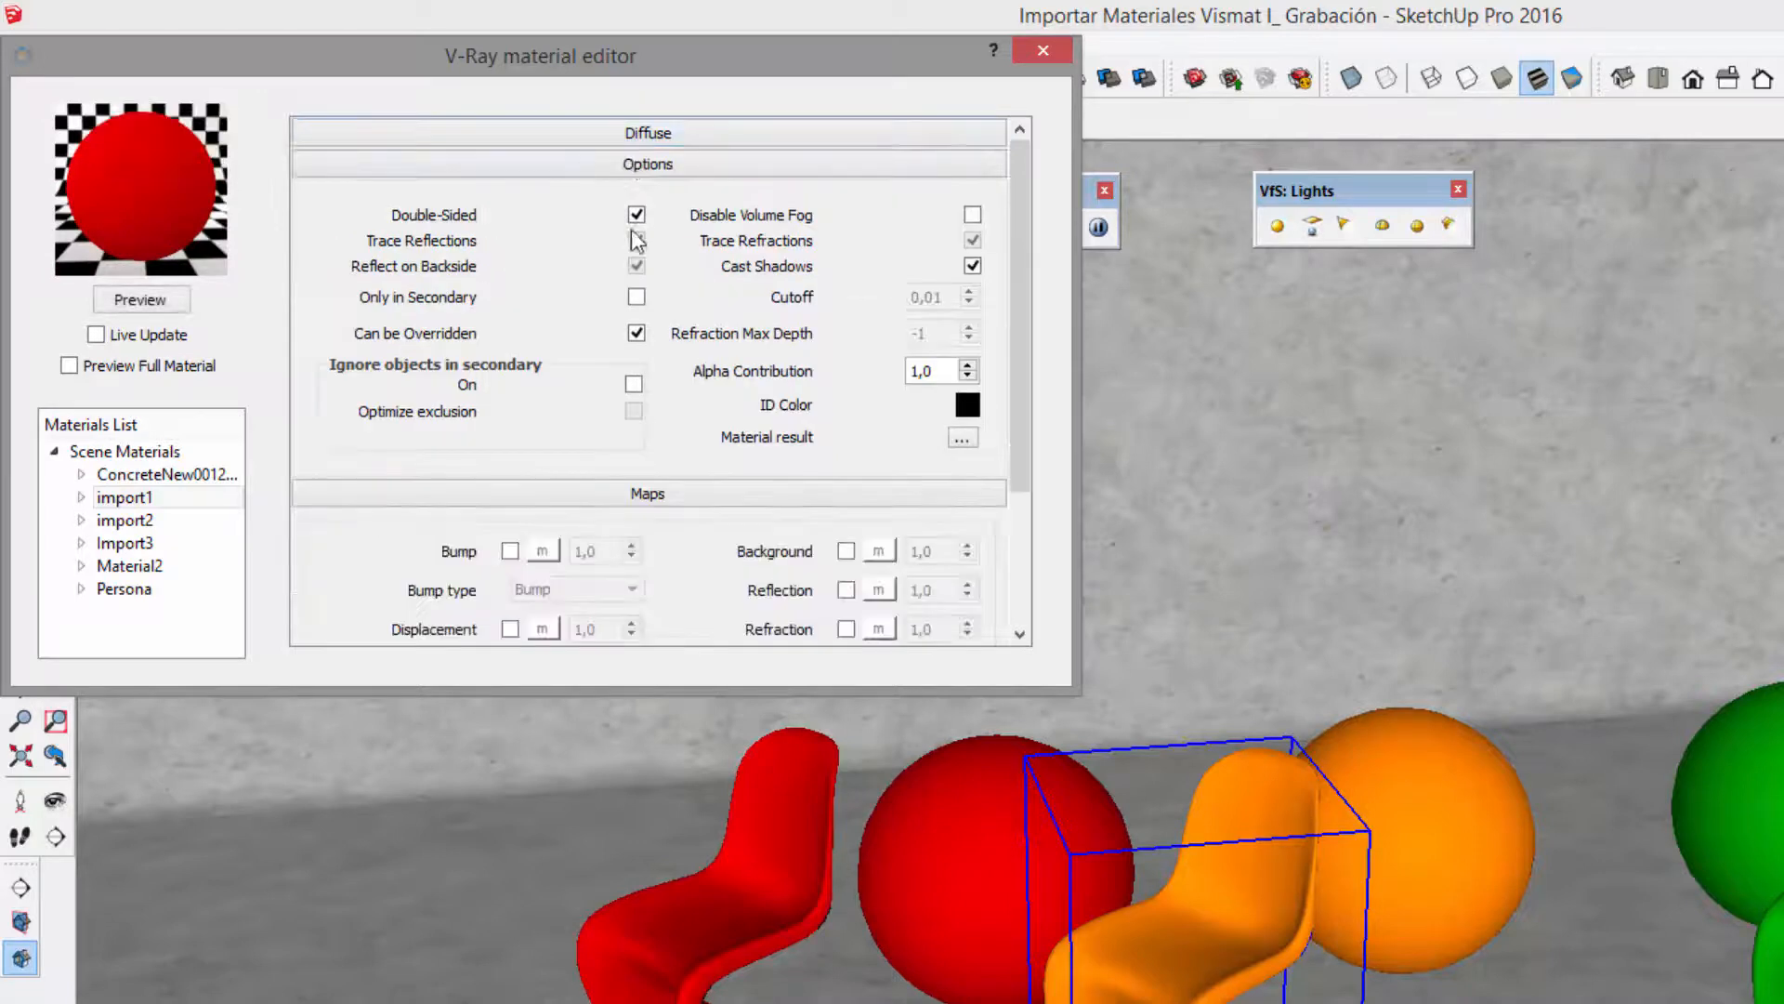
{"action": "left_click", "coordinate": [675, 165]}
{"action": "left_click", "coordinate": [678, 195]}
- Import chrome_matte.vismat from the Cromo Matte folder into the import1 material and collapse its Reflection section
{"action": "left_click", "coordinate": [129, 499]}
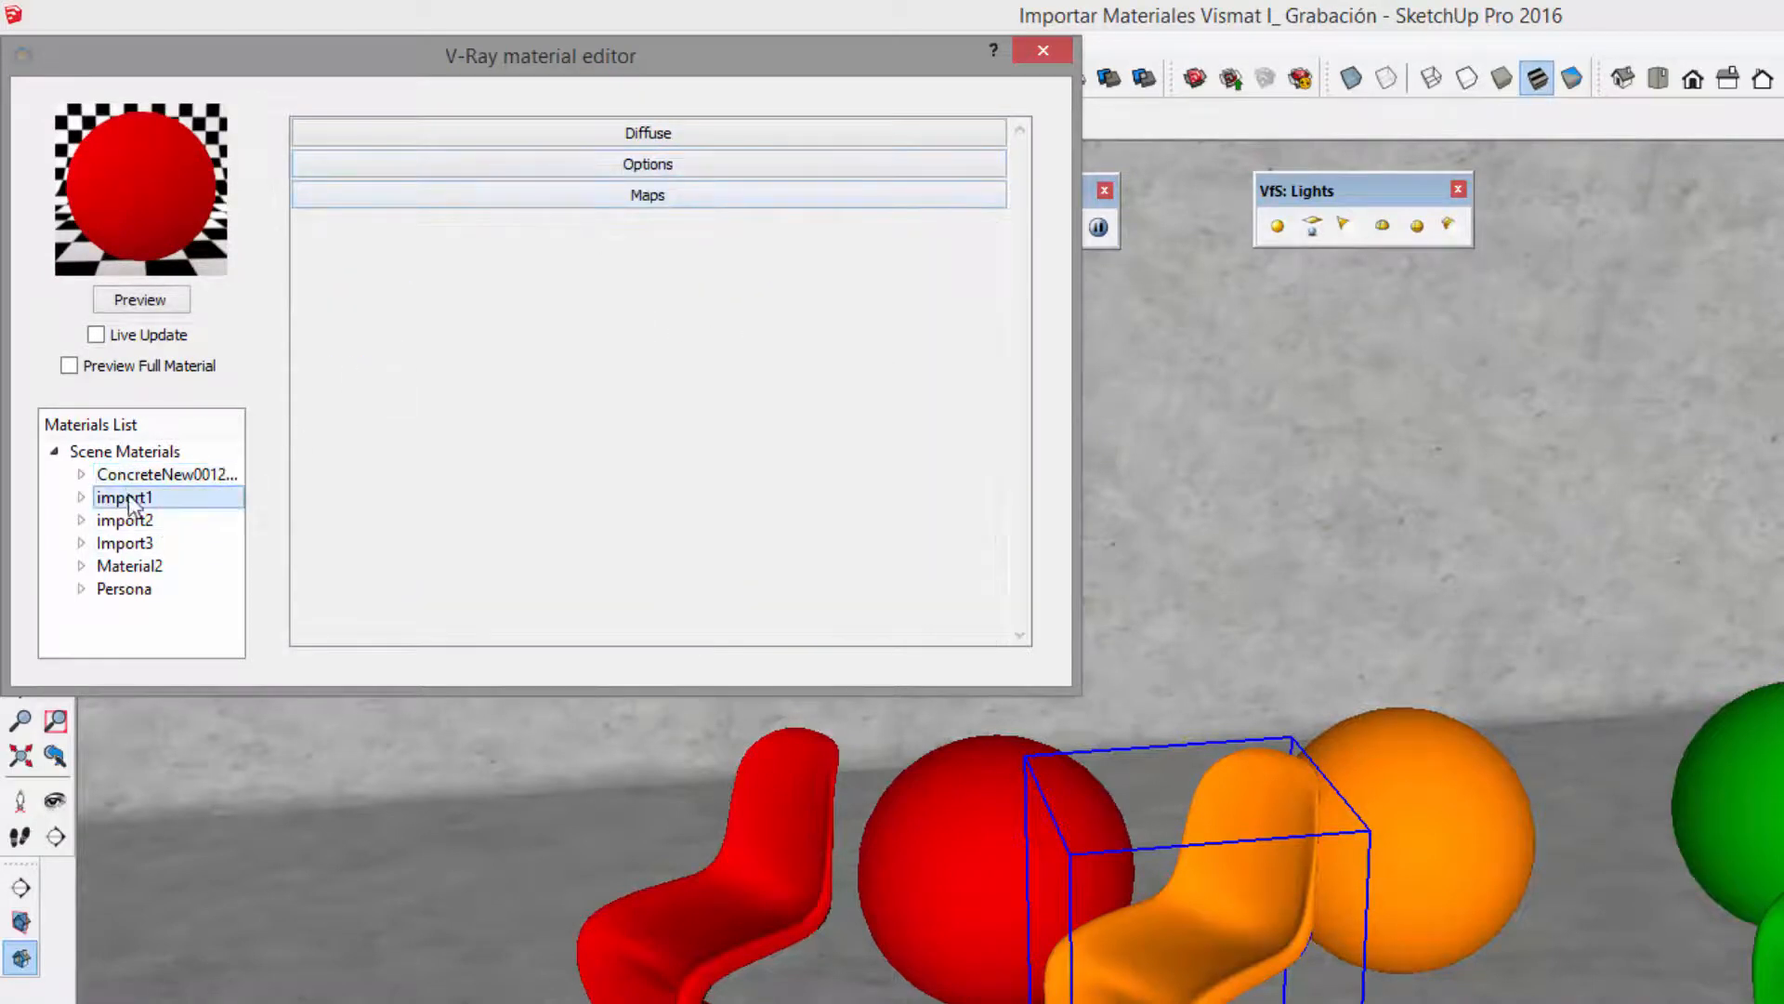
{"action": "right_click", "coordinate": [138, 502]}
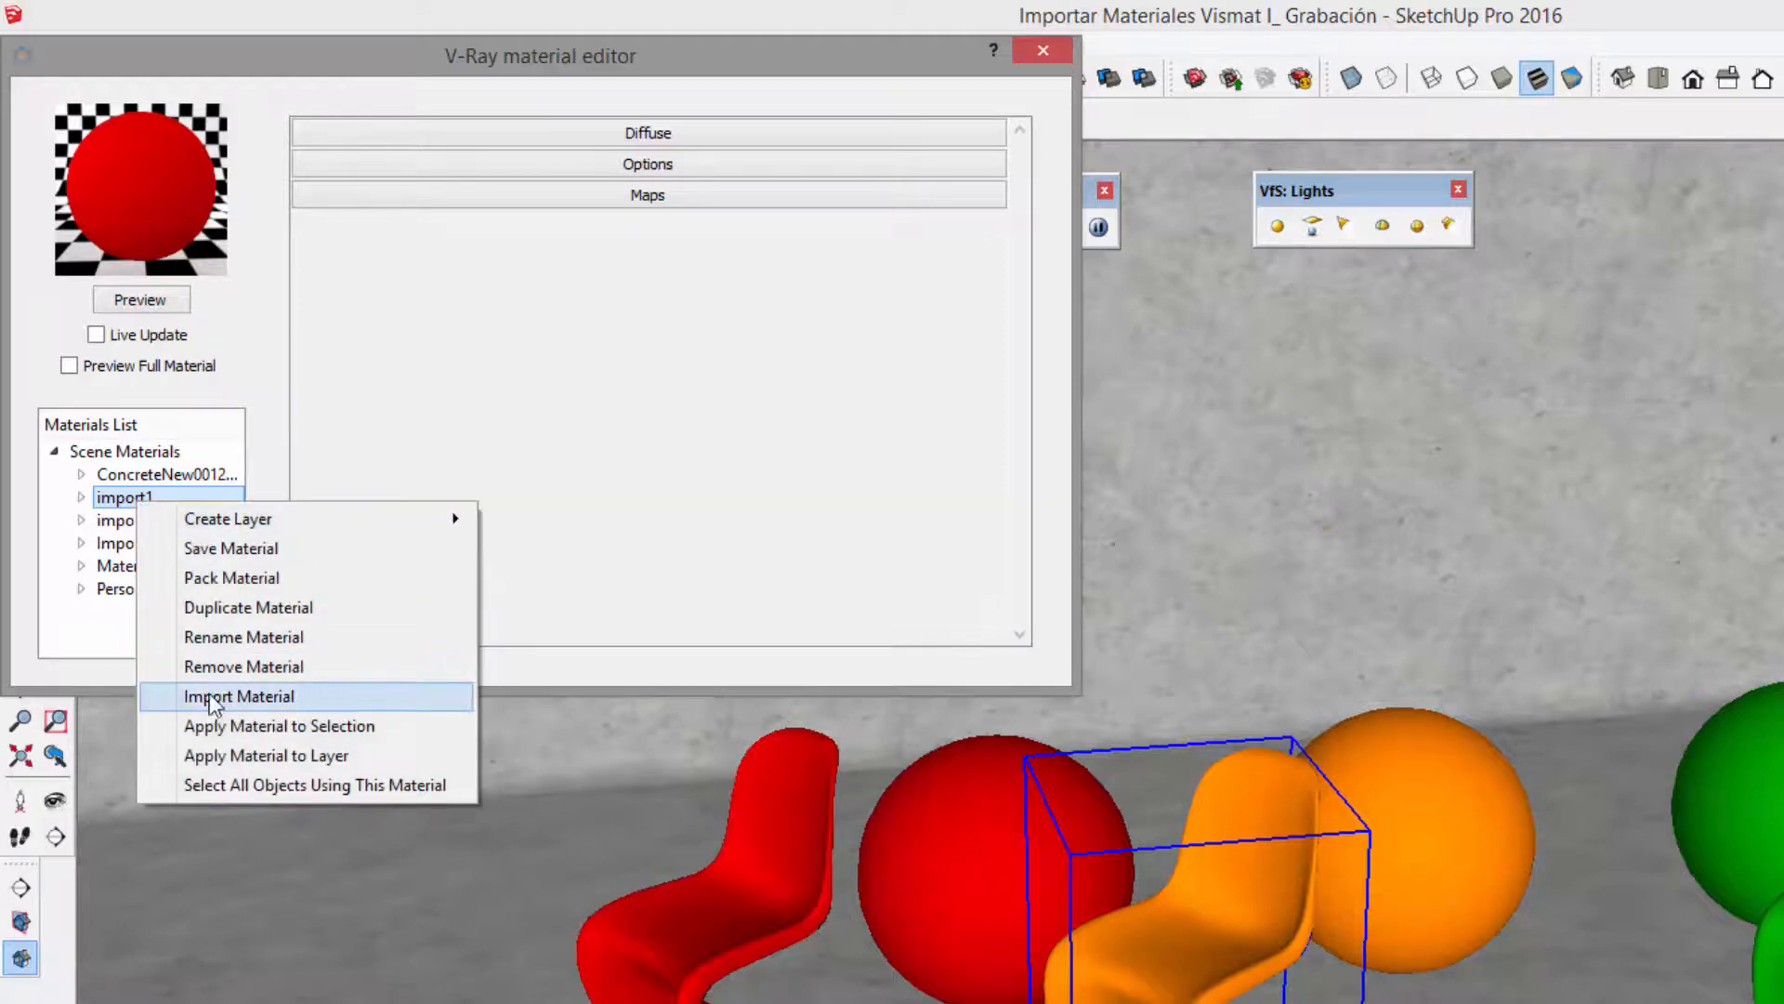
{"action": "left_click", "coordinate": [327, 697]}
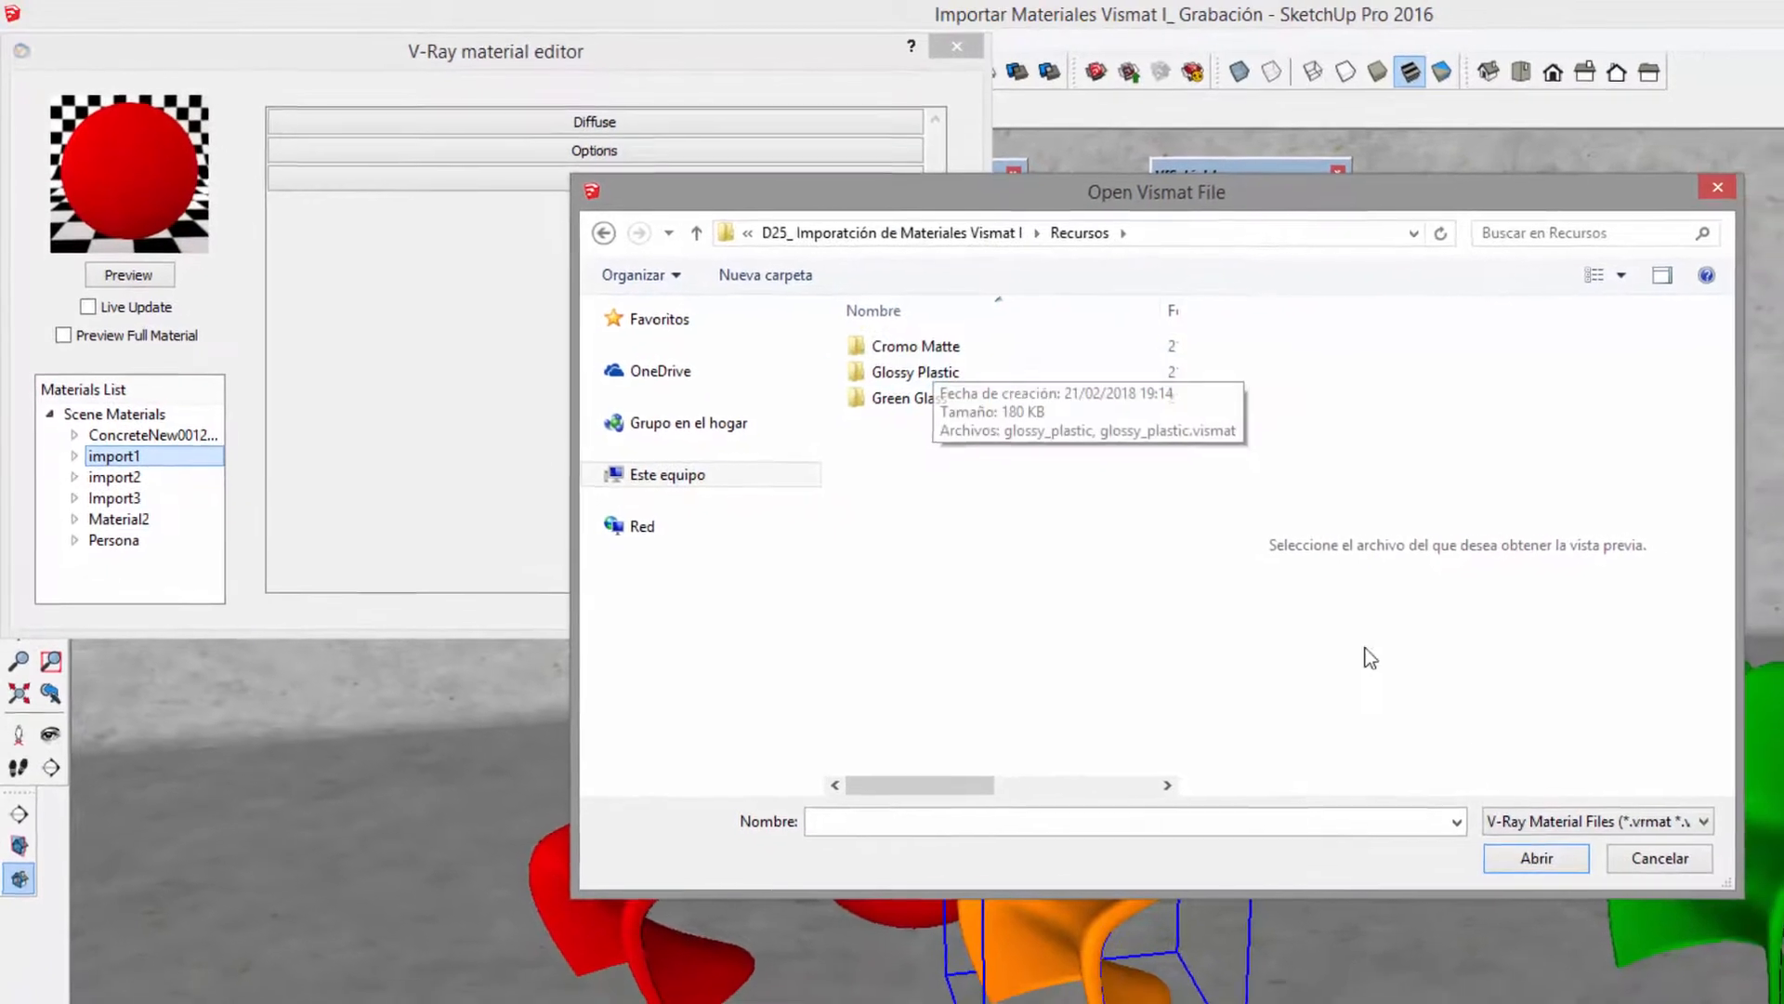
{"action": "left_click", "coordinate": [1685, 819]}
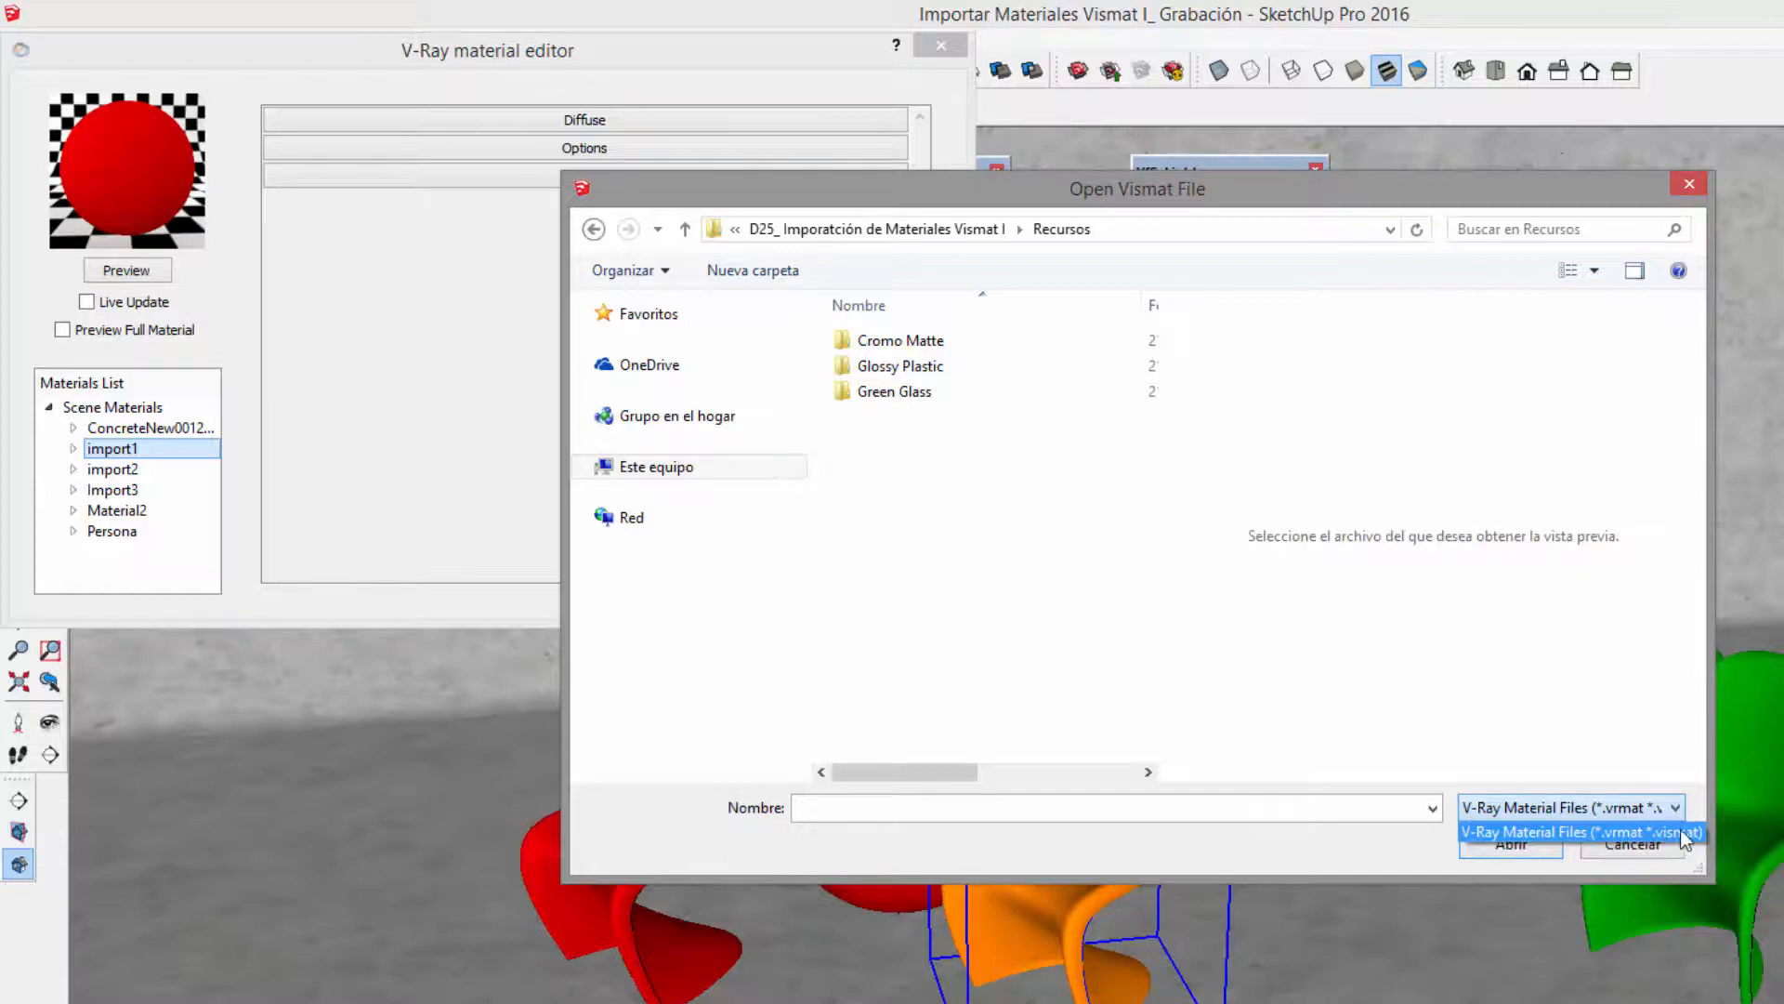
{"action": "left_click", "coordinate": [1414, 840]}
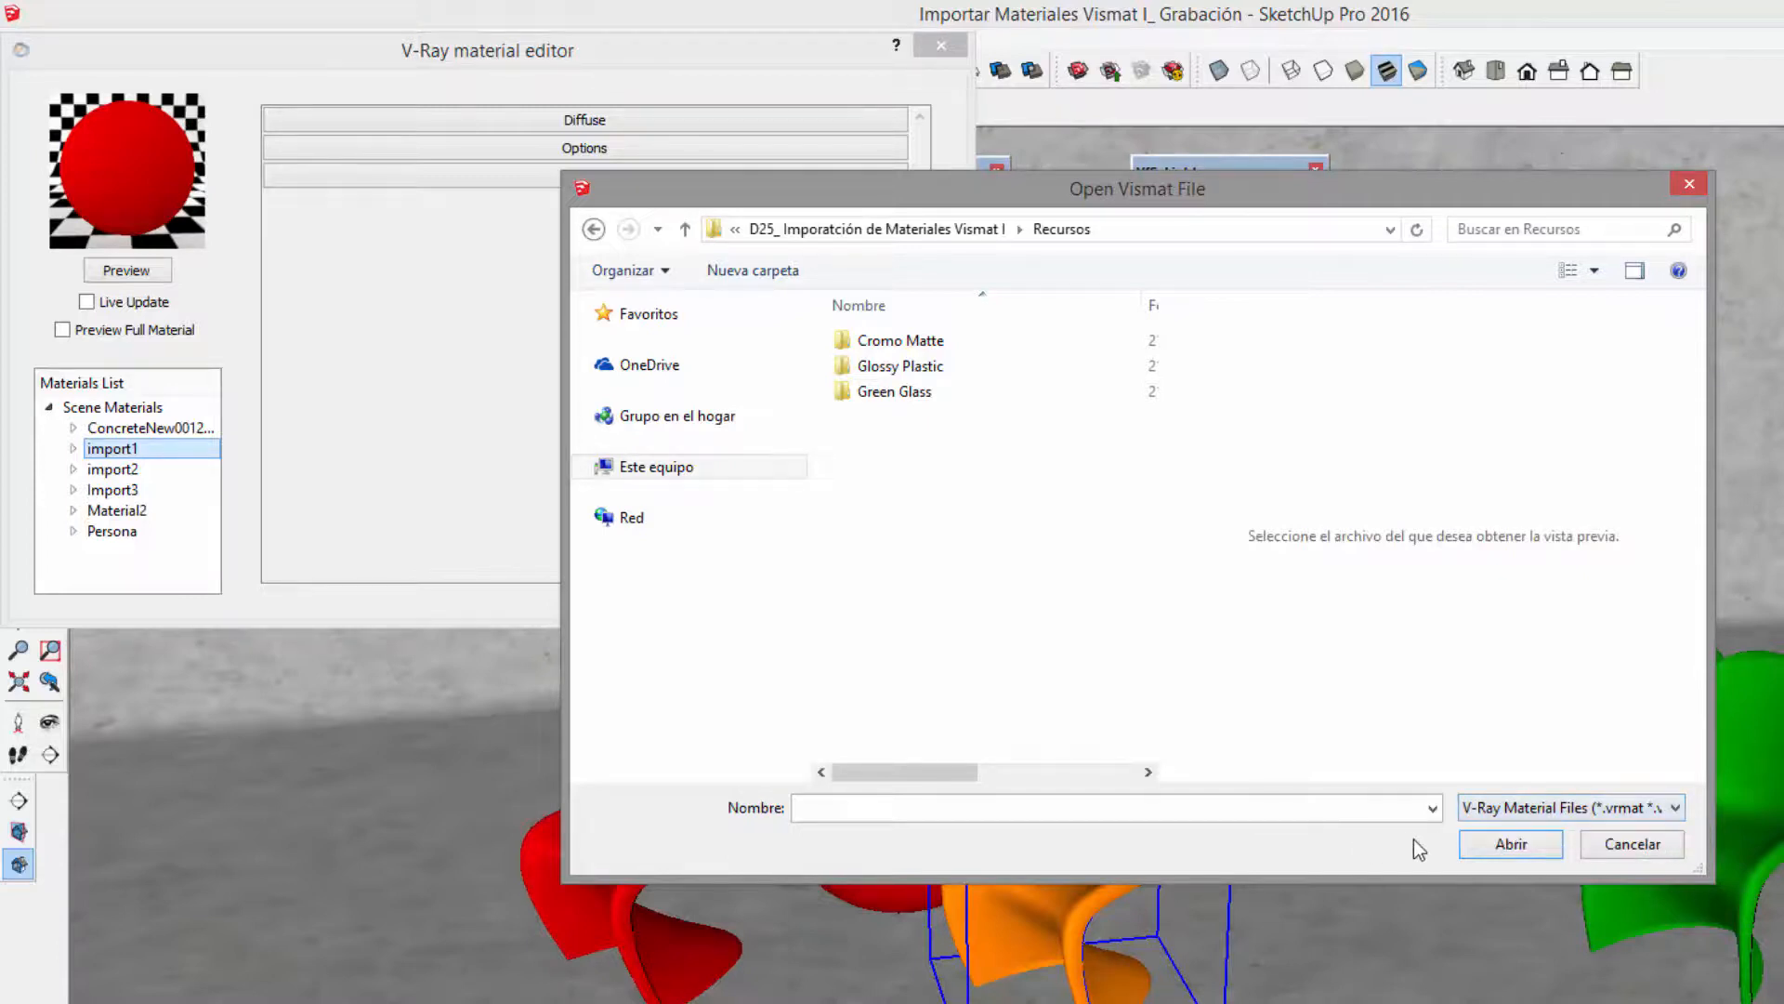
{"action": "double_click", "coordinate": [891, 346]}
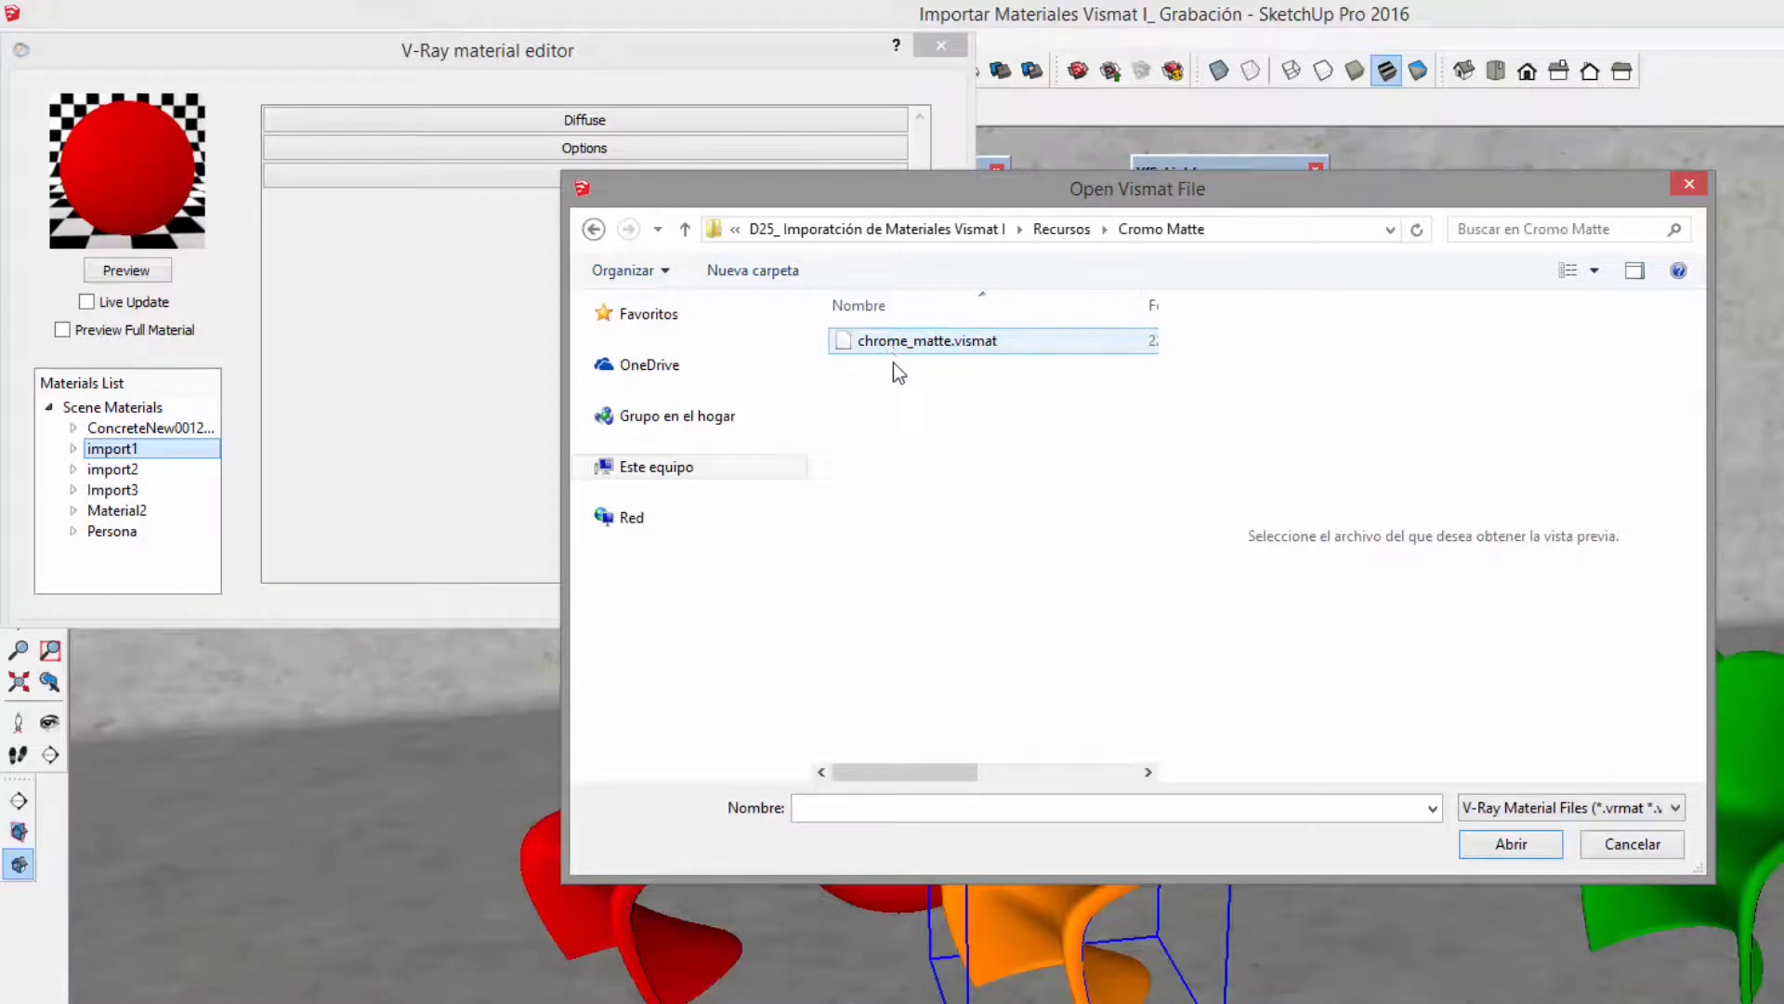
{"action": "left_click", "coordinate": [955, 340]}
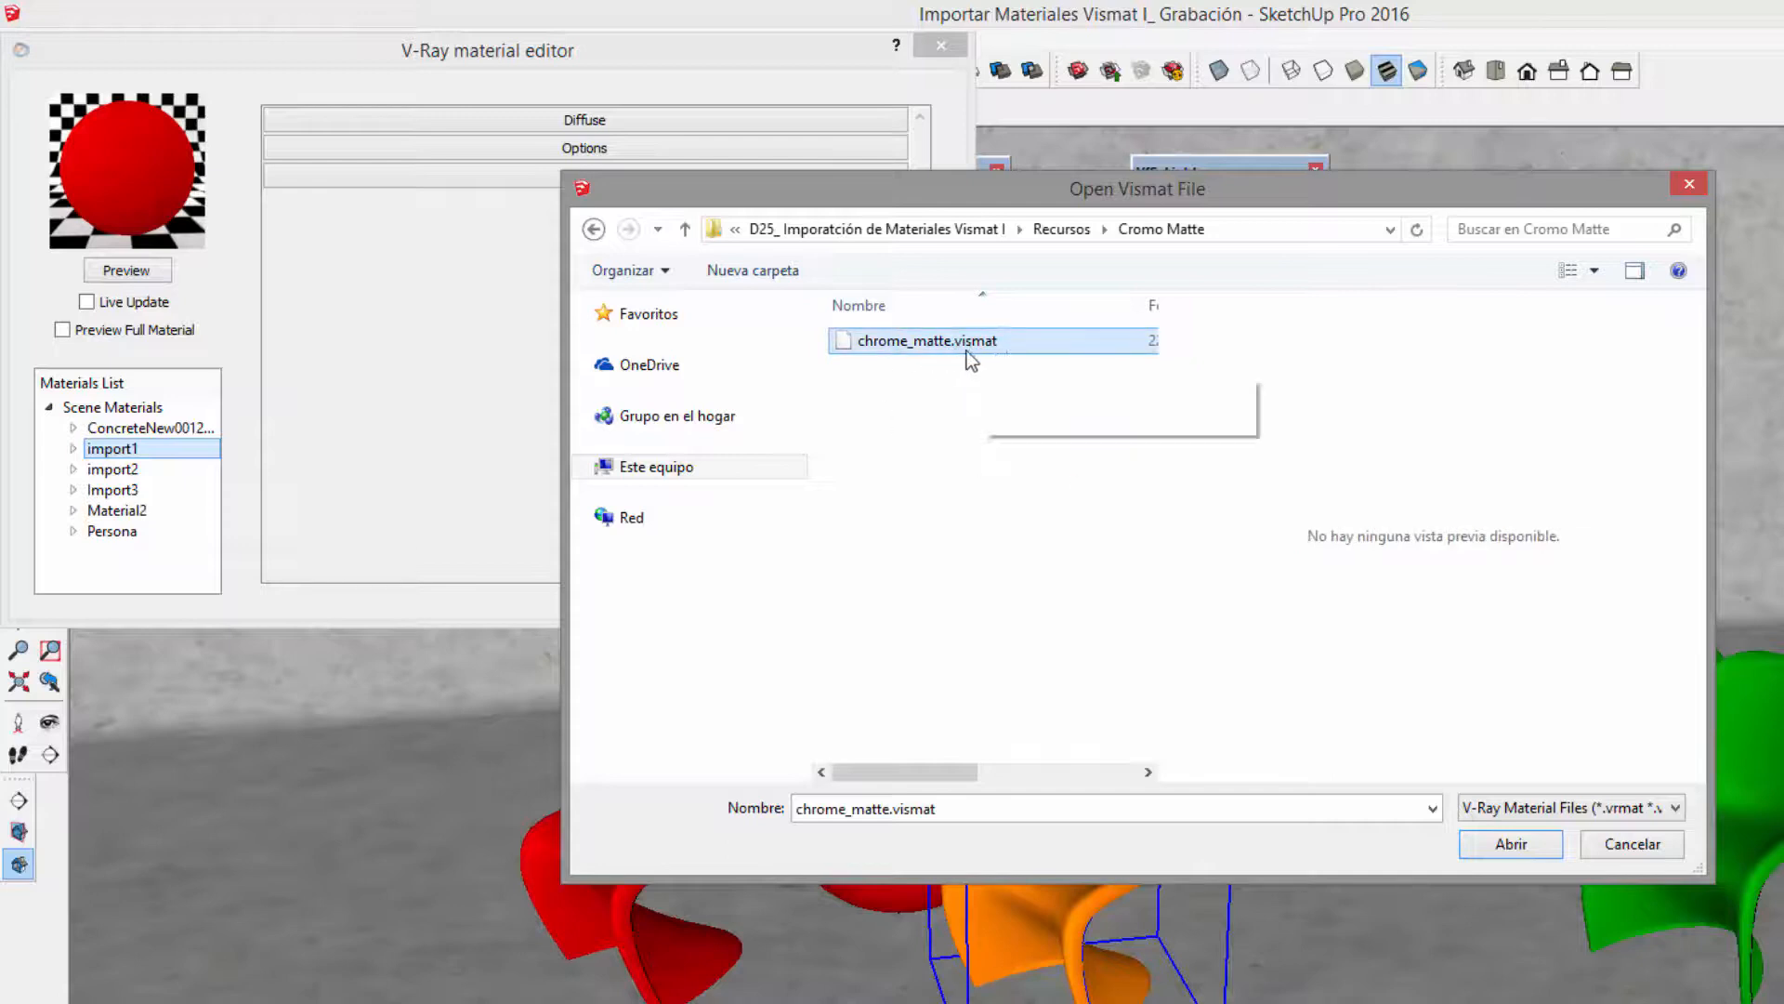
{"action": "left_click", "coordinate": [1507, 846]}
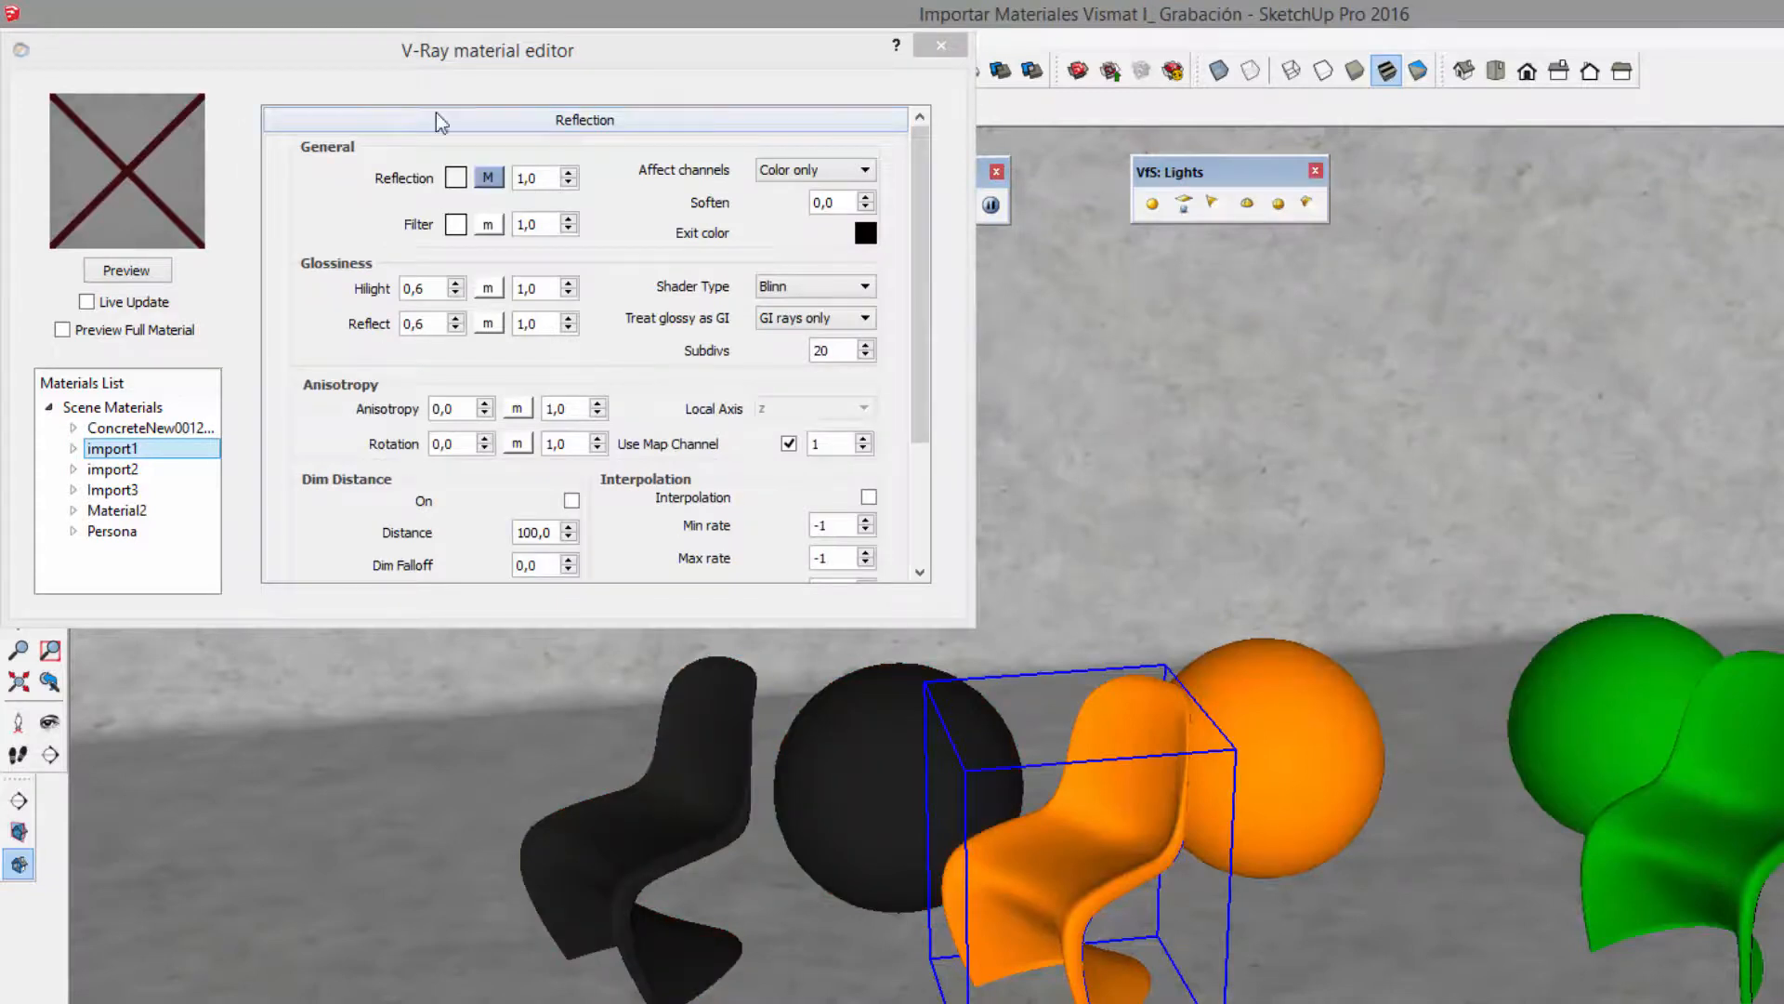
{"action": "left_click", "coordinate": [584, 121]}
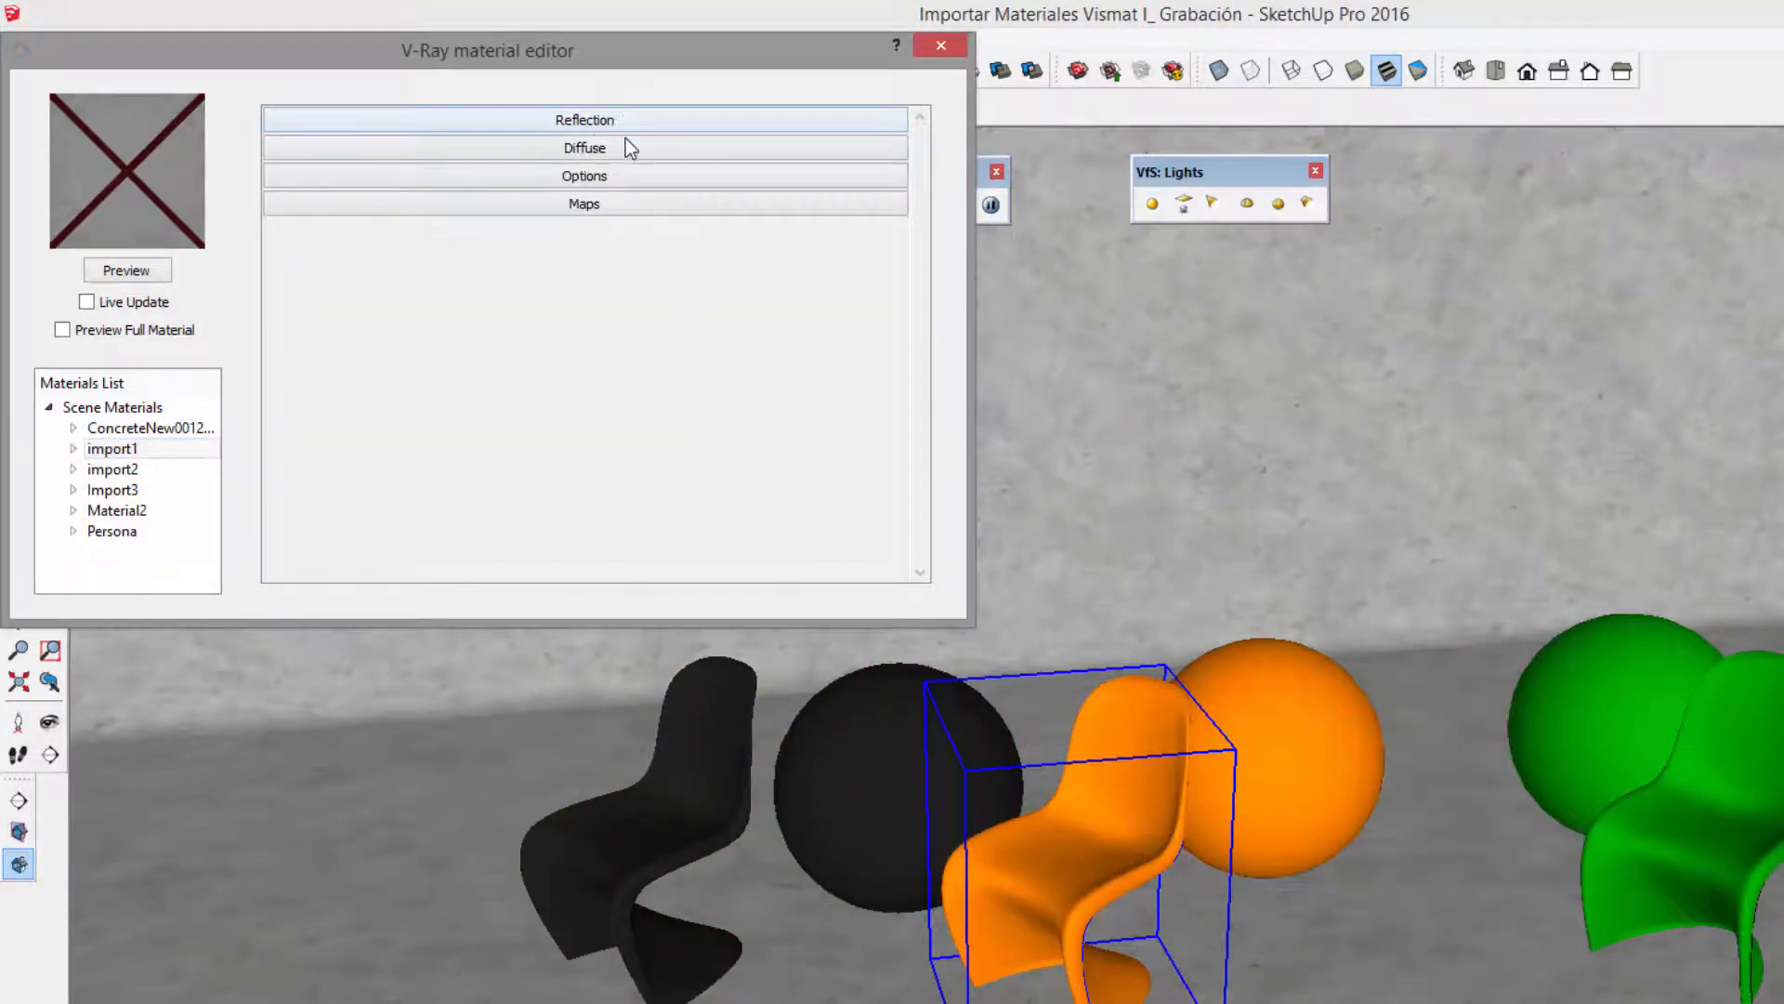
- Review the Diffuse settings of import1, collapse them and generate the material's preview
{"action": "left_click", "coordinate": [599, 148]}
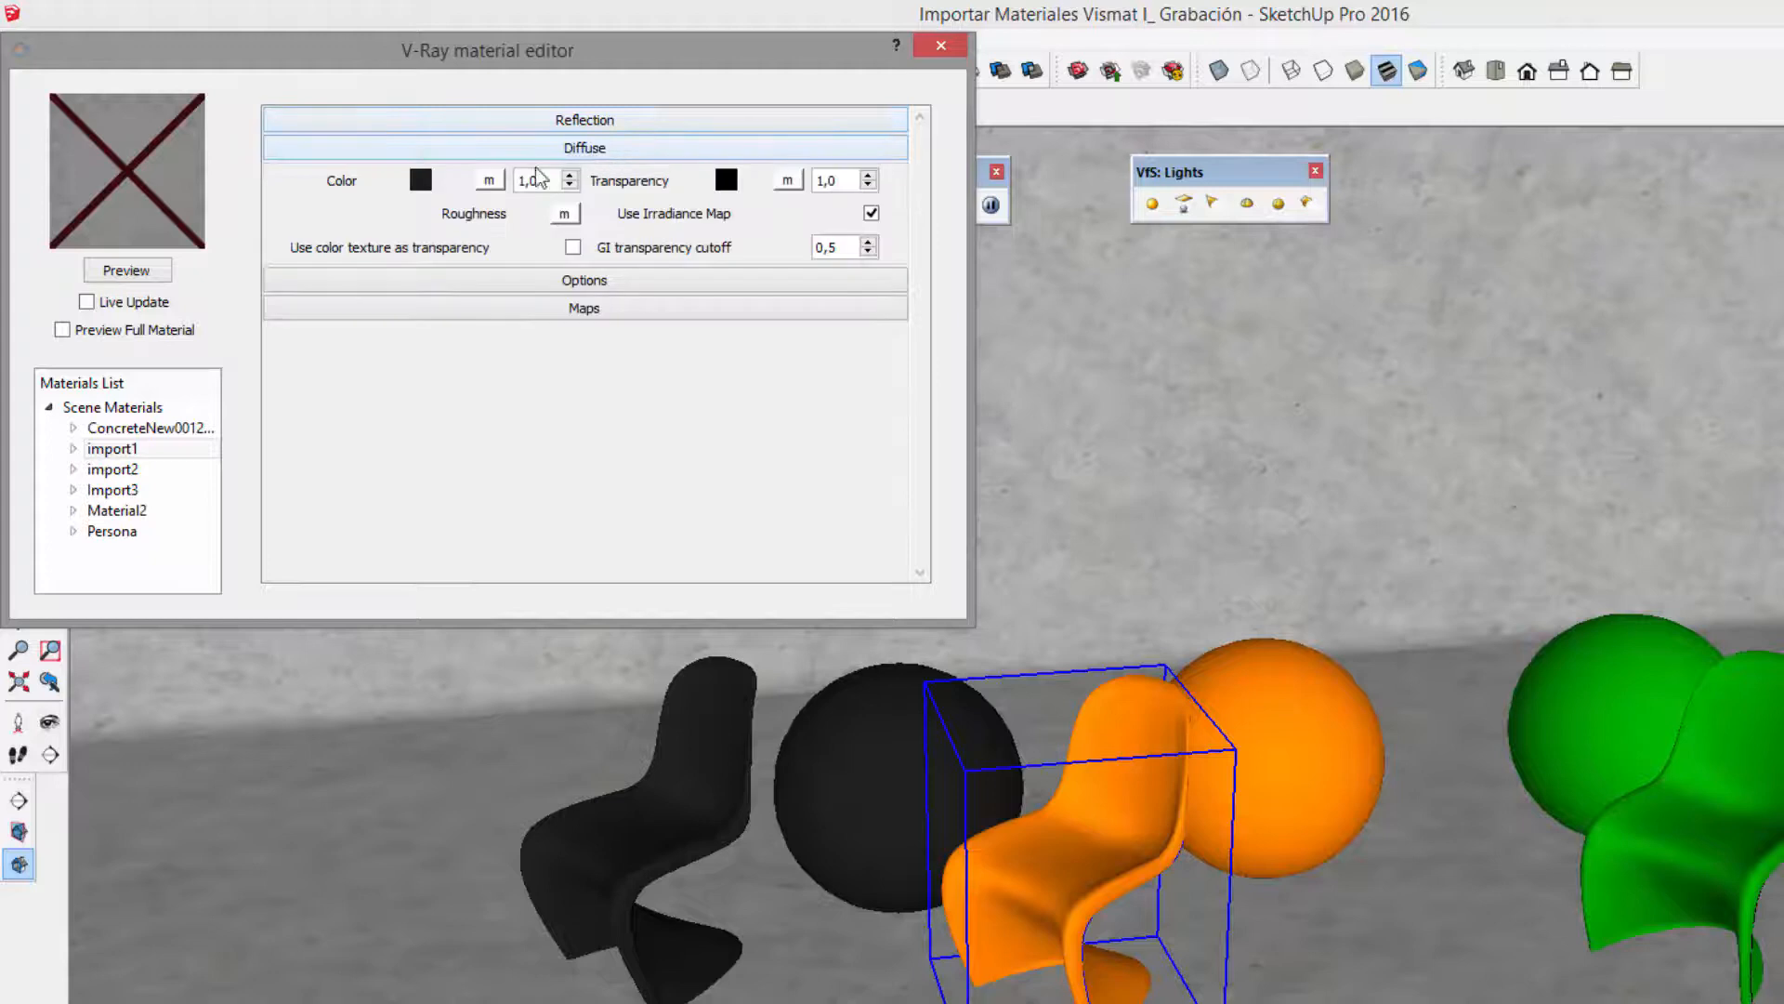
{"action": "left_click", "coordinate": [387, 153]}
{"action": "left_click", "coordinate": [126, 272]}
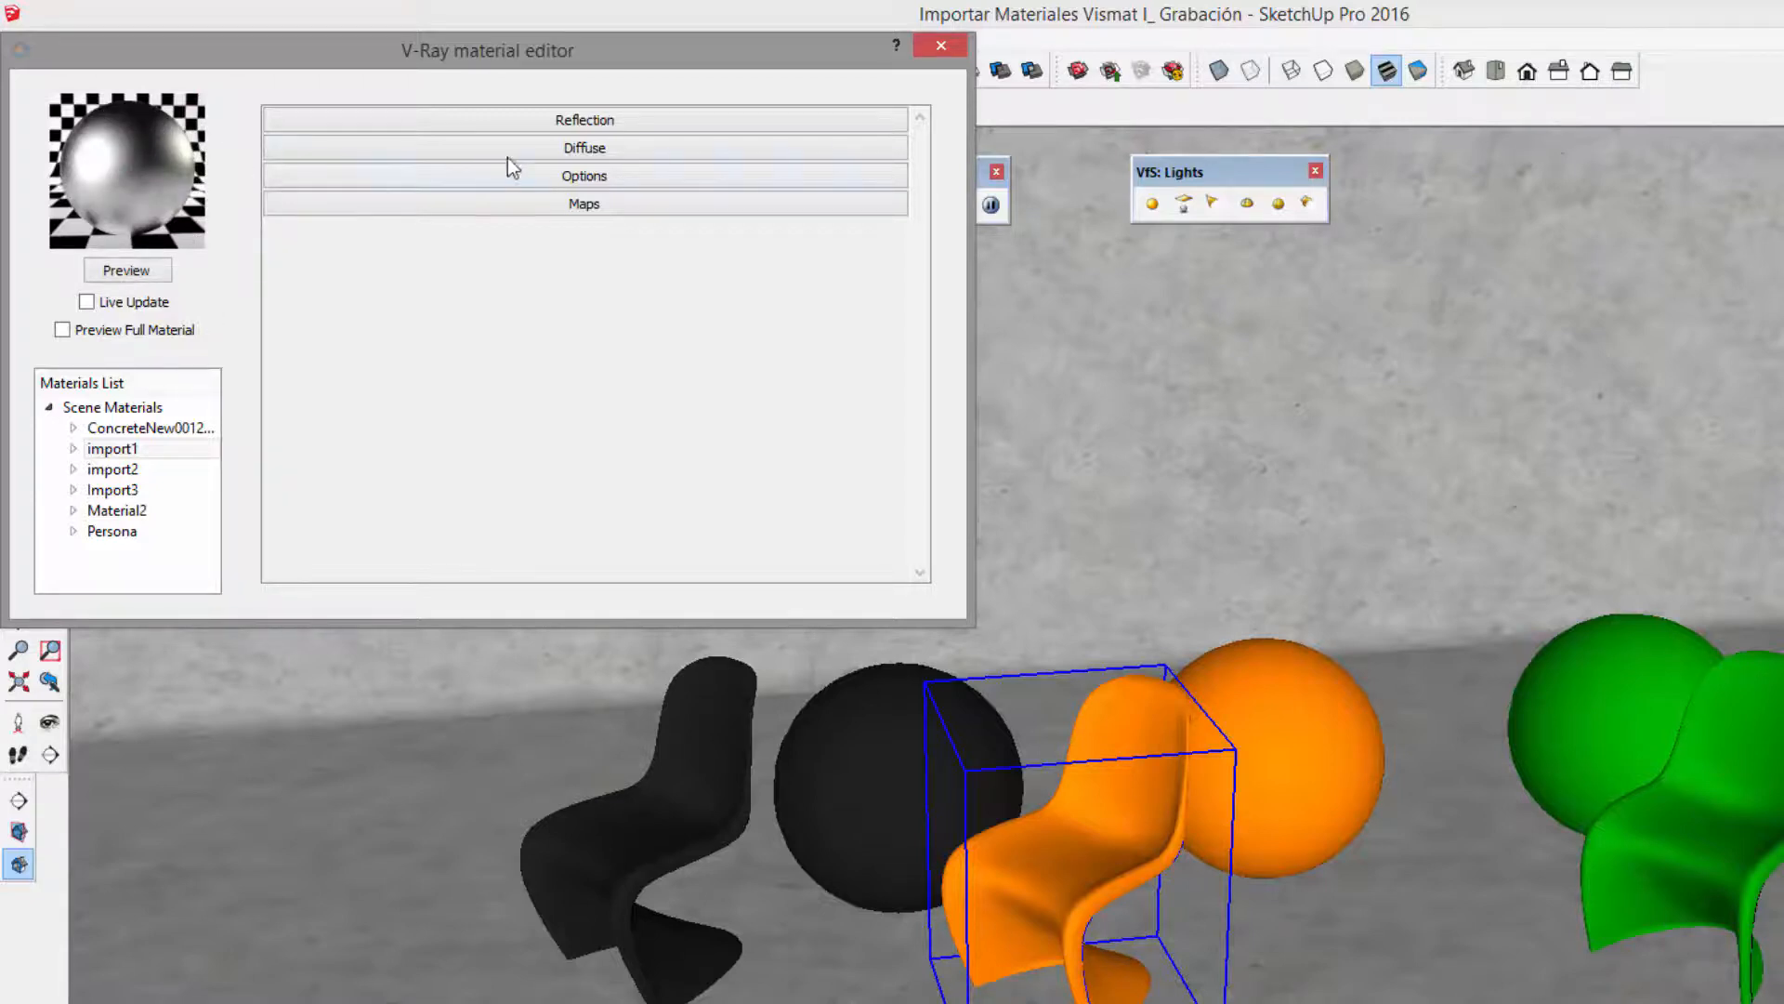
{"action": "left_click", "coordinate": [847, 799]}
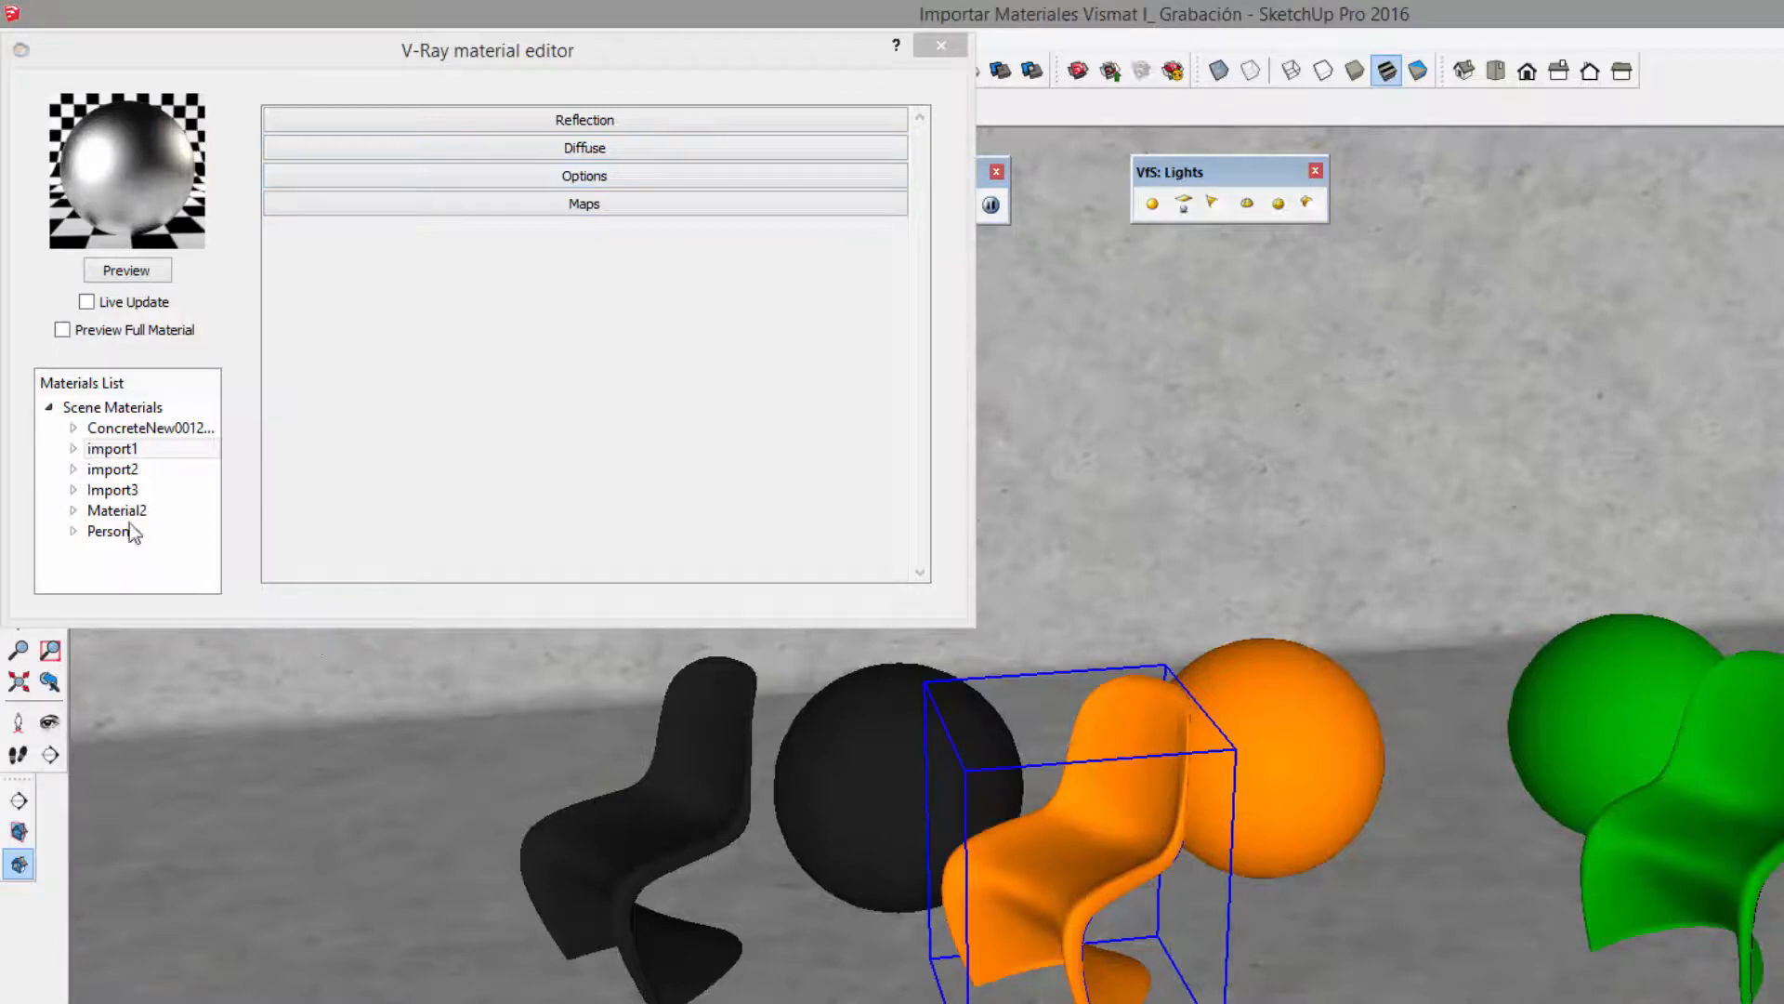
- Import glossy_plastic.vismat from the Glossy Plastic folder into the import2 material and generate its preview
{"action": "left_click", "coordinate": [133, 470]}
{"action": "right_click", "coordinate": [133, 472]}
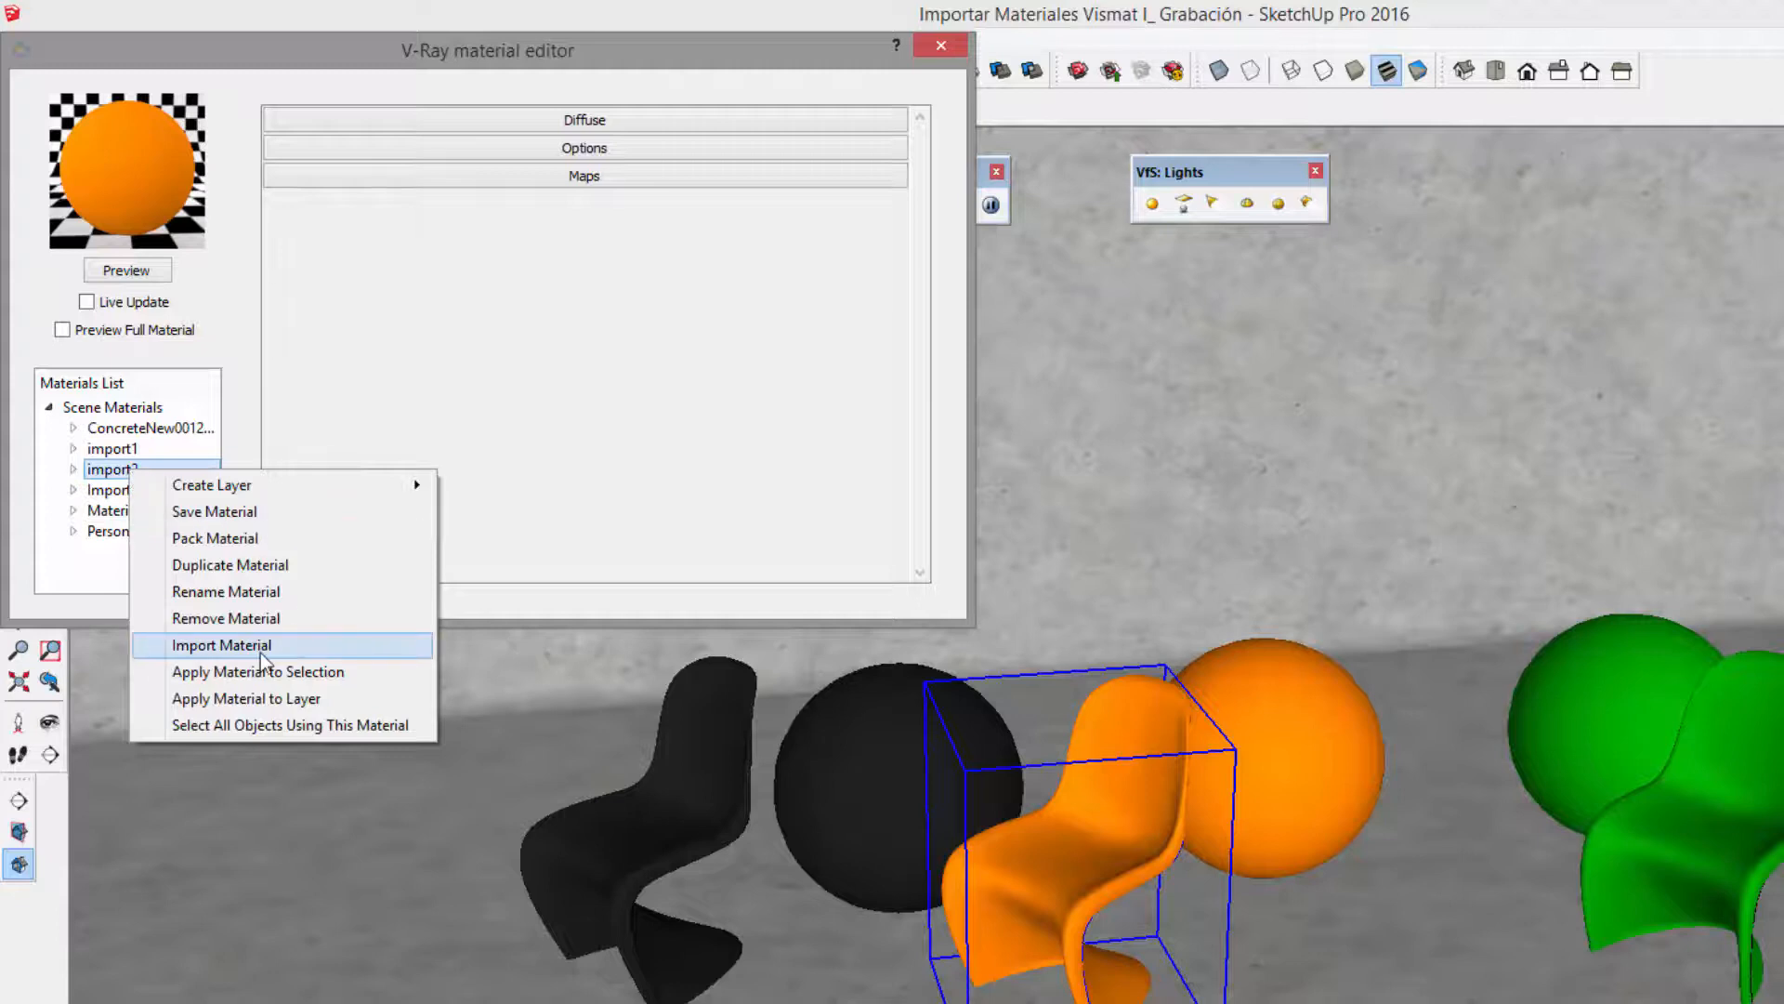
{"action": "left_click", "coordinate": [277, 648]}
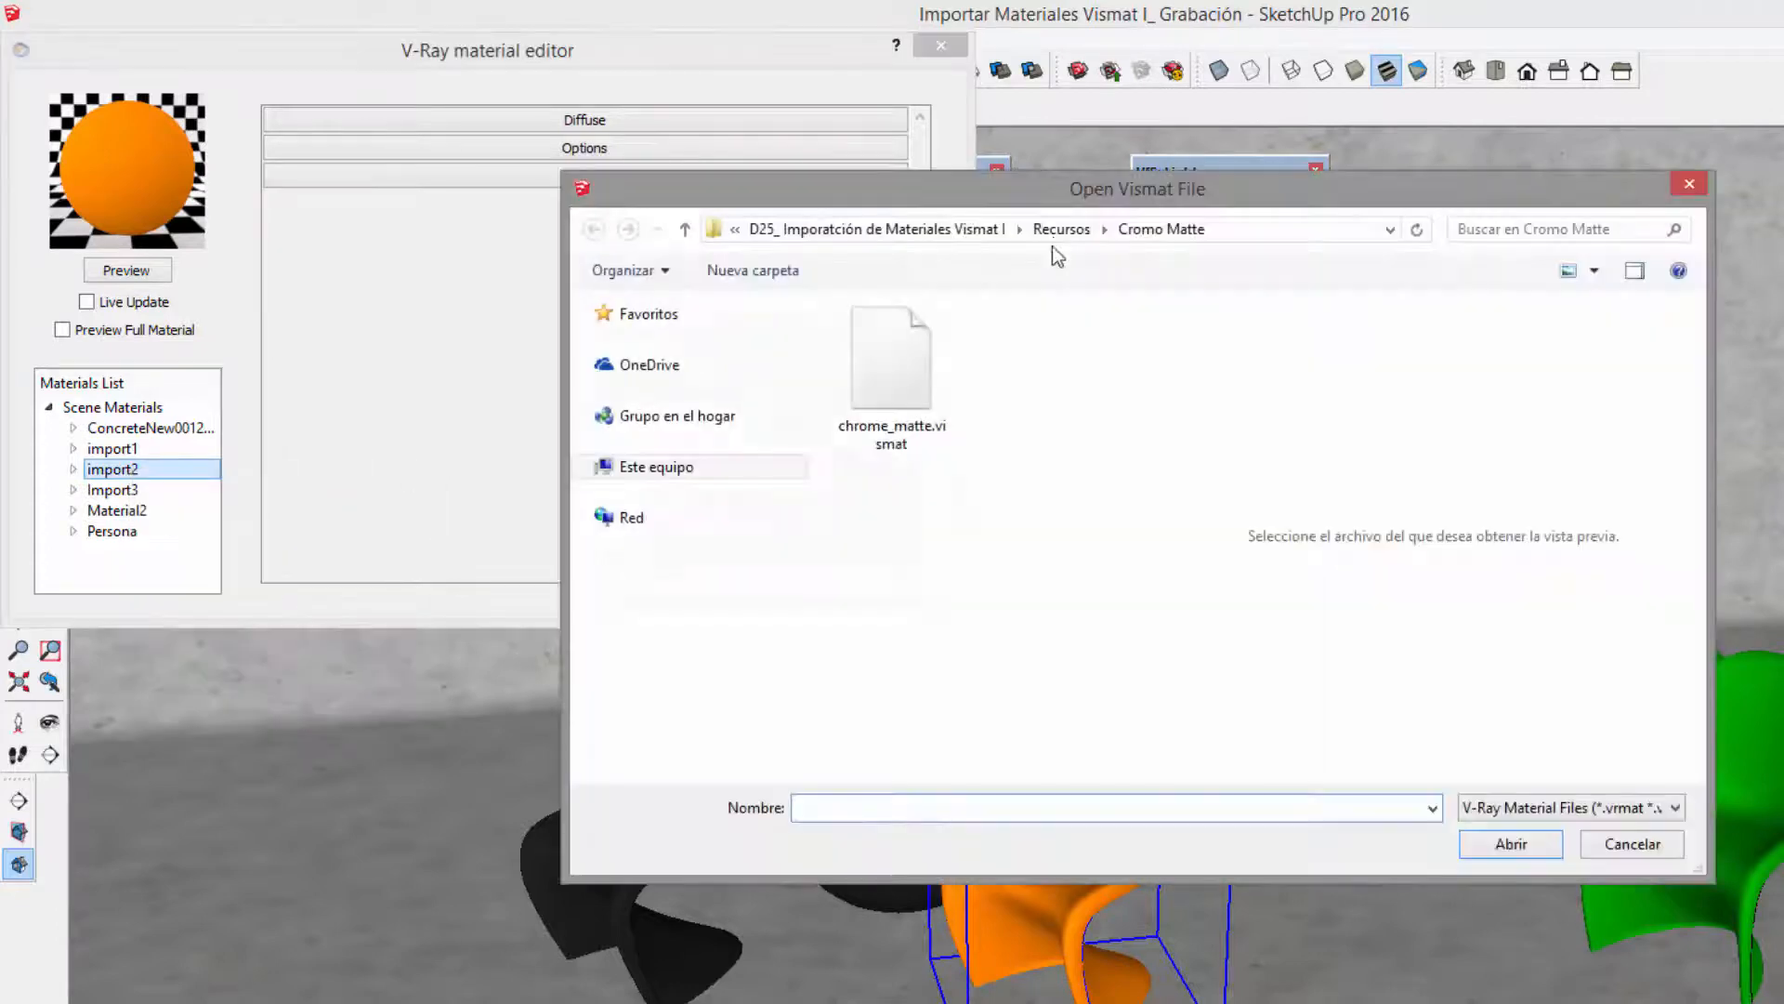
{"action": "left_click", "coordinate": [1058, 233]}
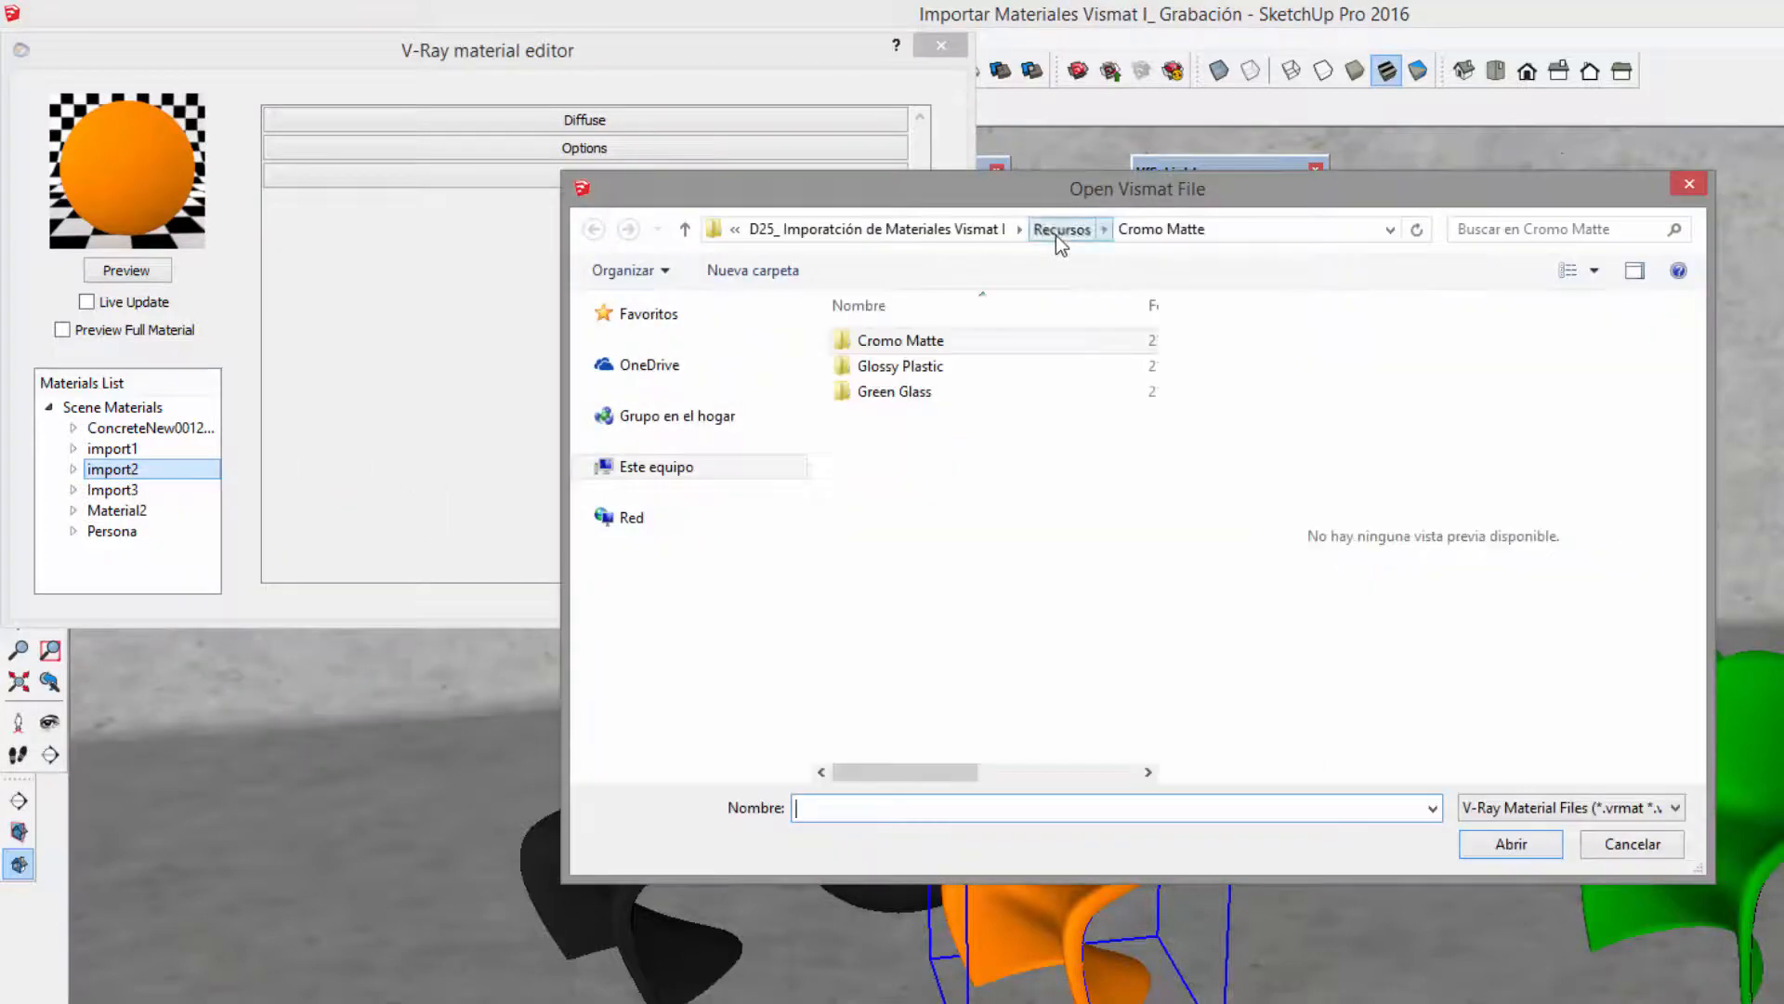
{"action": "left_click", "coordinate": [916, 369]}
{"action": "double_click", "coordinate": [905, 366]}
{"action": "left_click", "coordinate": [906, 366]}
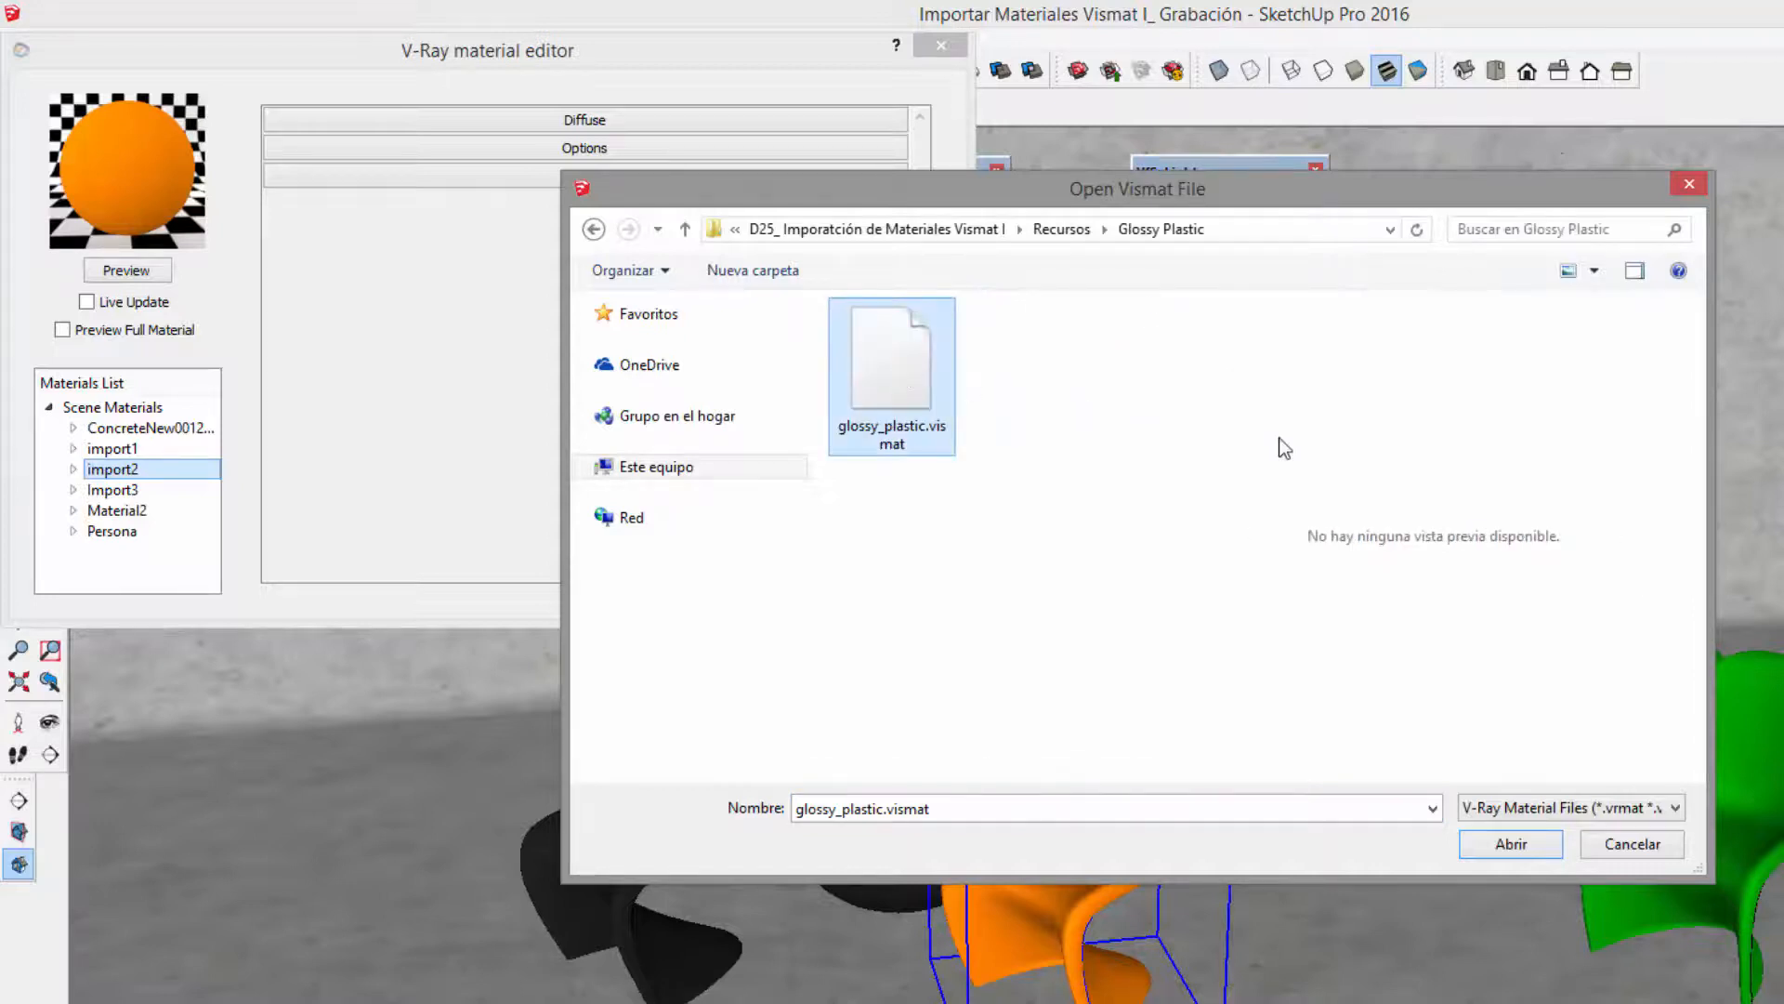
{"action": "left_click", "coordinate": [1512, 844]}
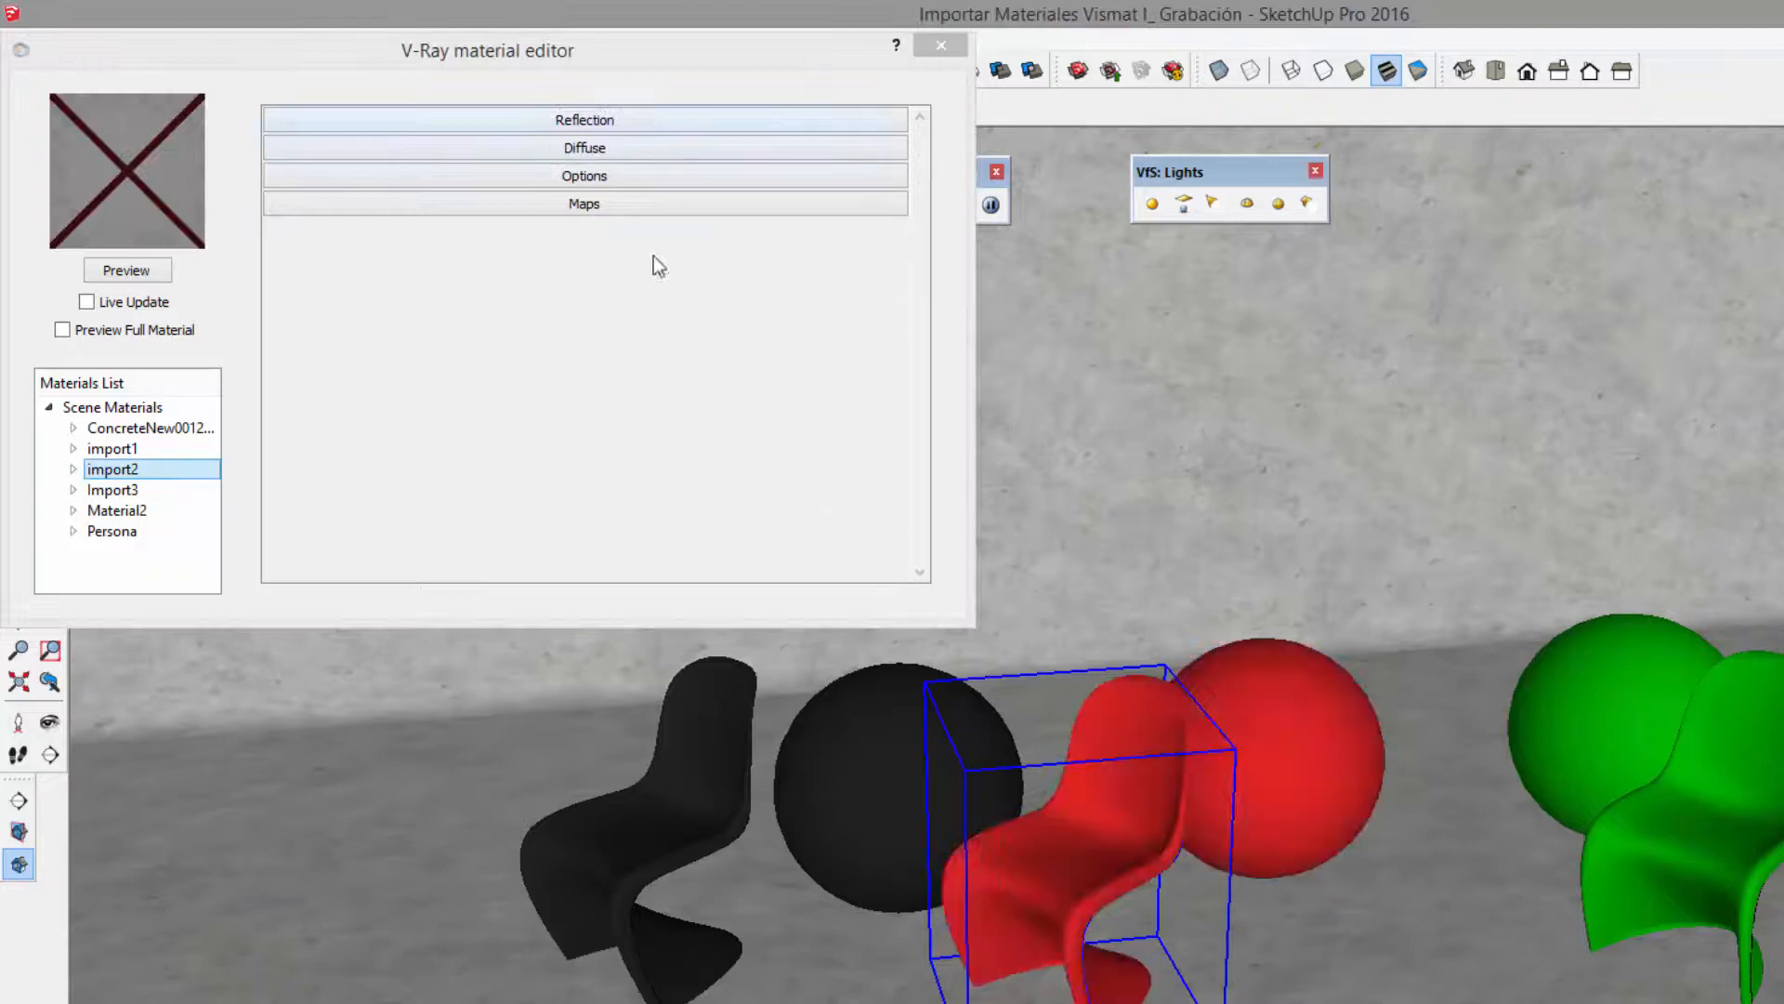
{"action": "left_click", "coordinate": [137, 271]}
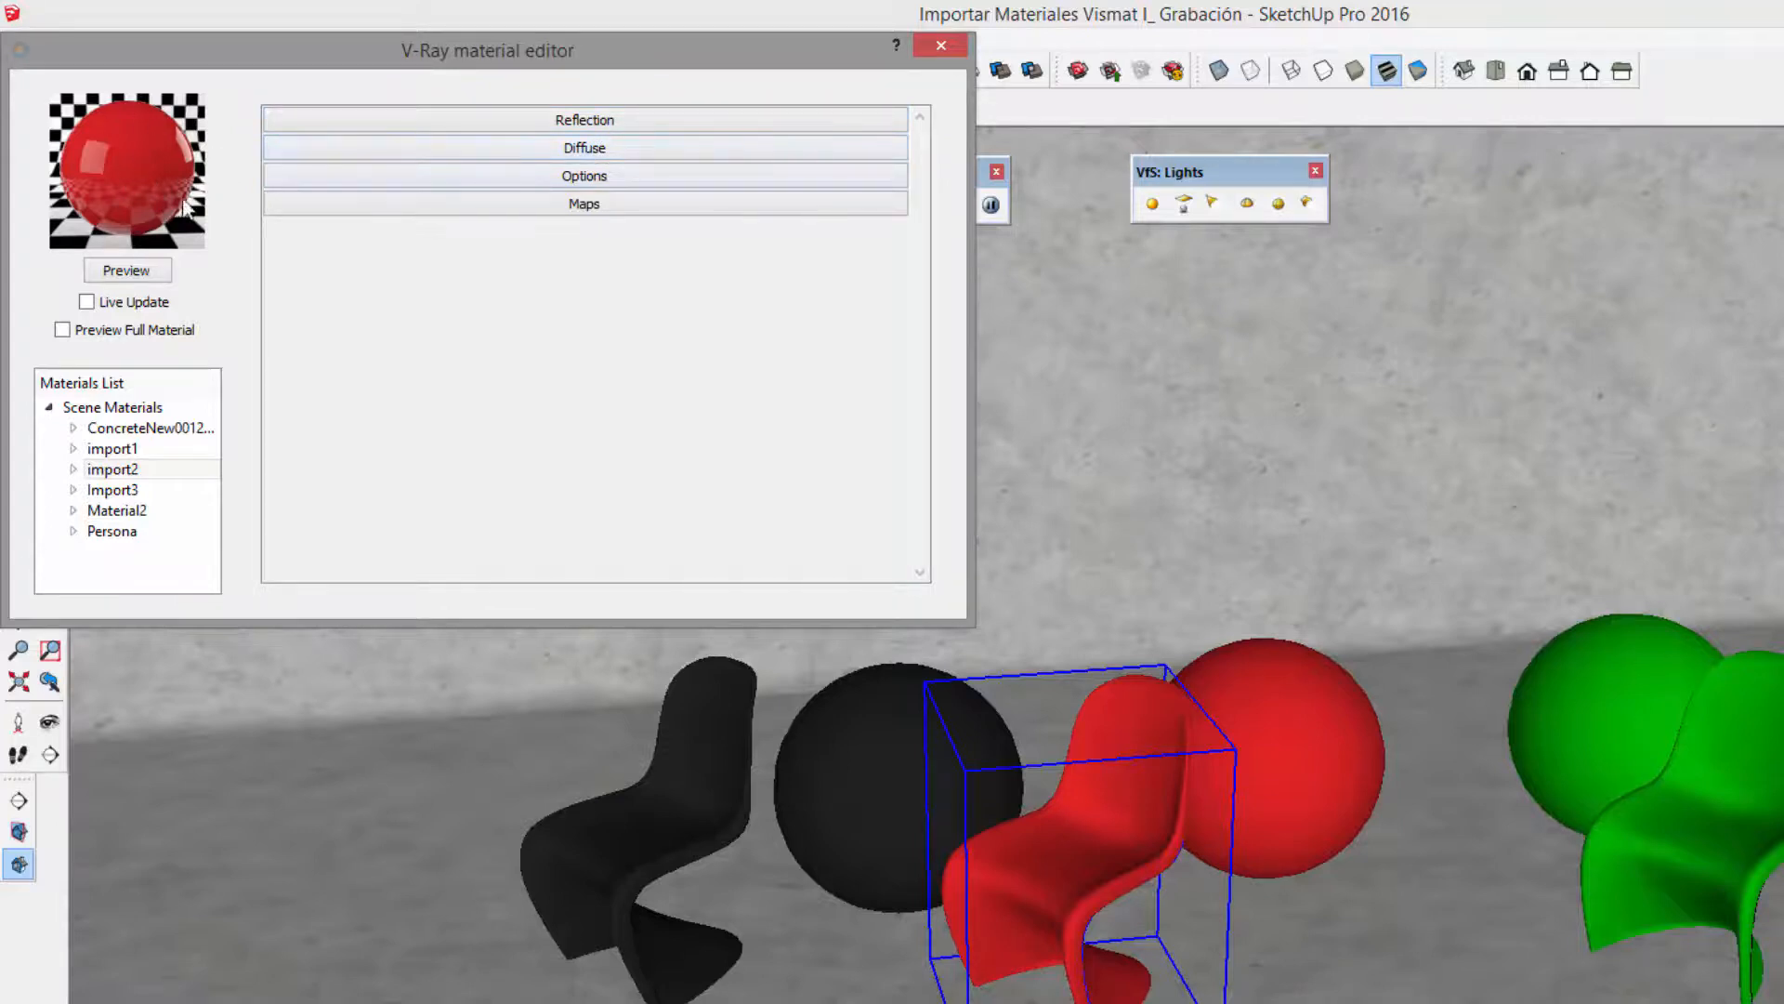
- Change the Diffuse color of import2 to turquoise blue and refresh its preview
{"action": "left_click", "coordinate": [596, 150]}
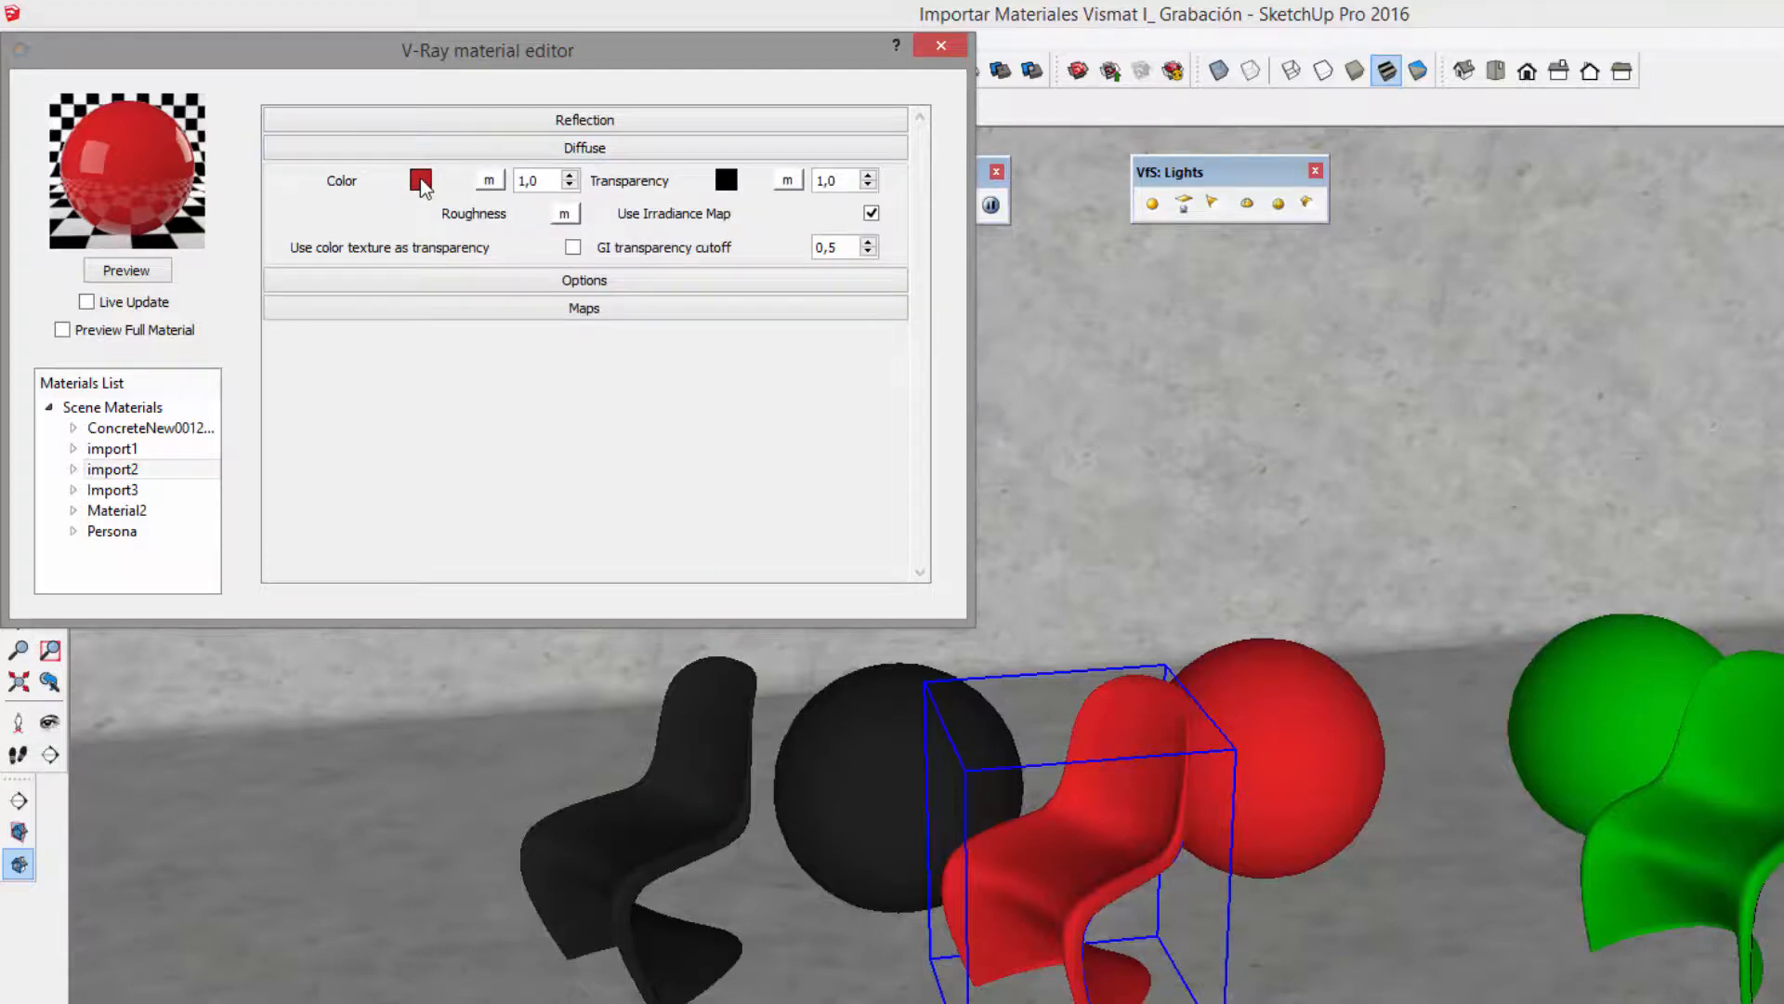
{"action": "left_click", "coordinate": [1130, 823]}
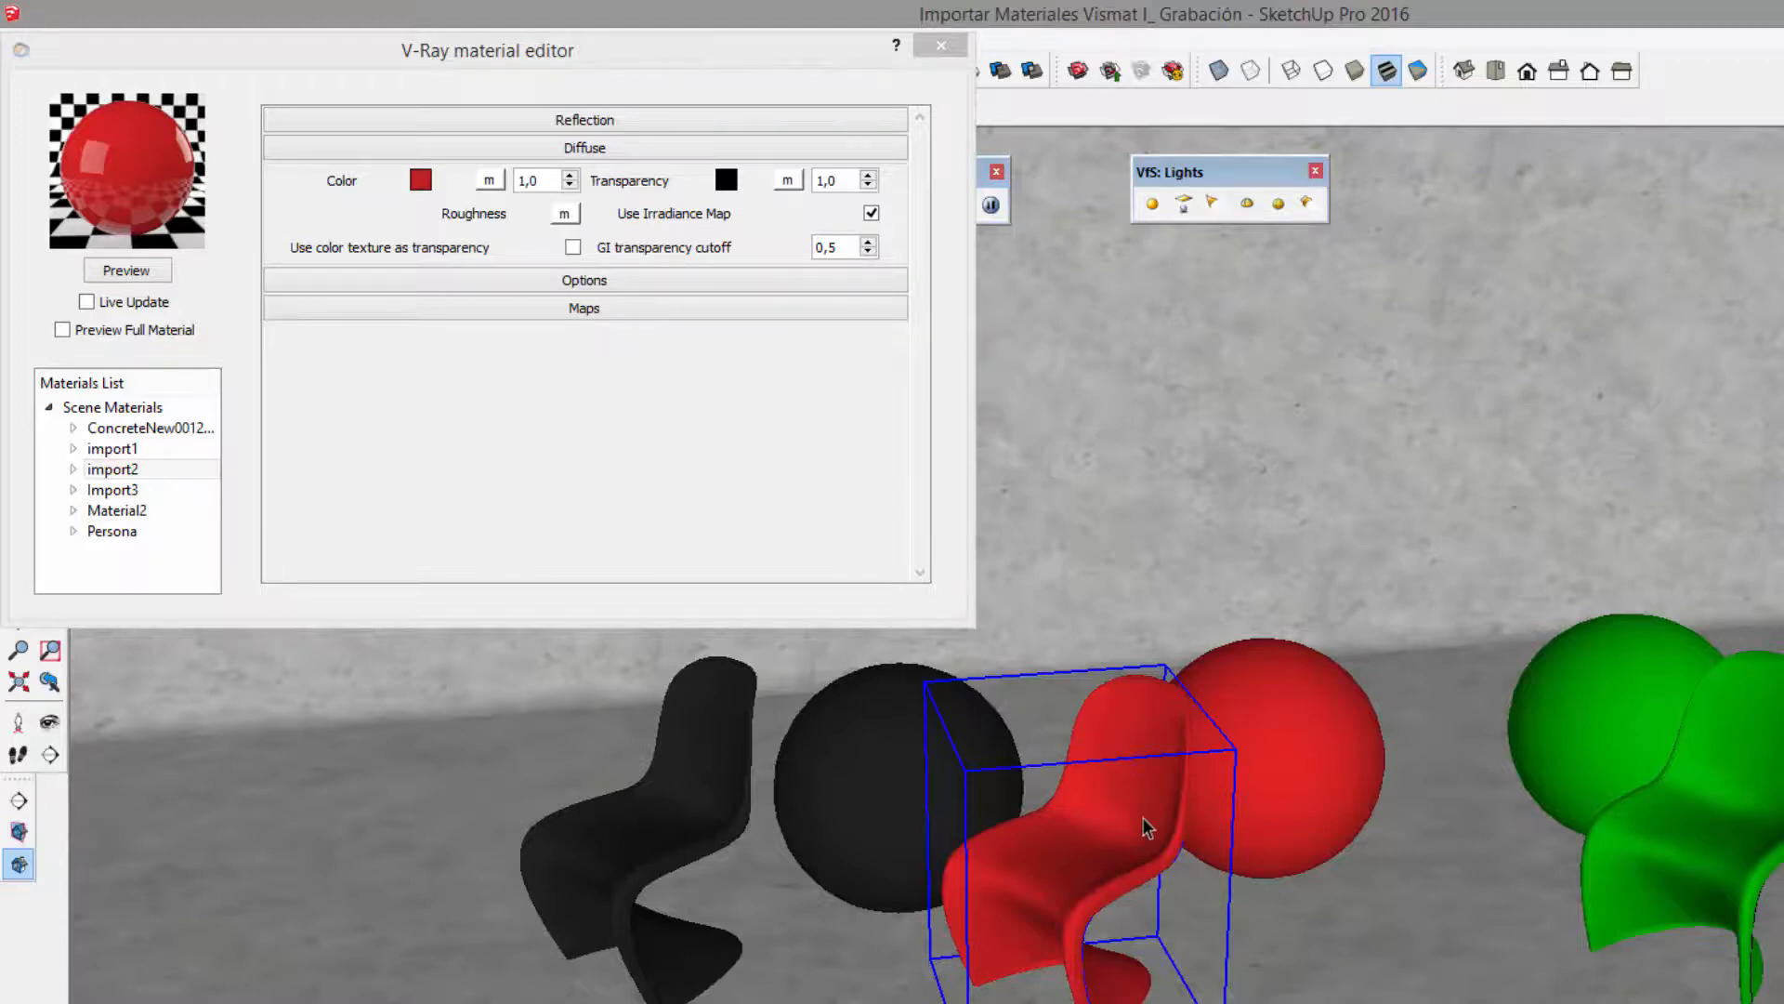
{"action": "left_click", "coordinate": [421, 179]}
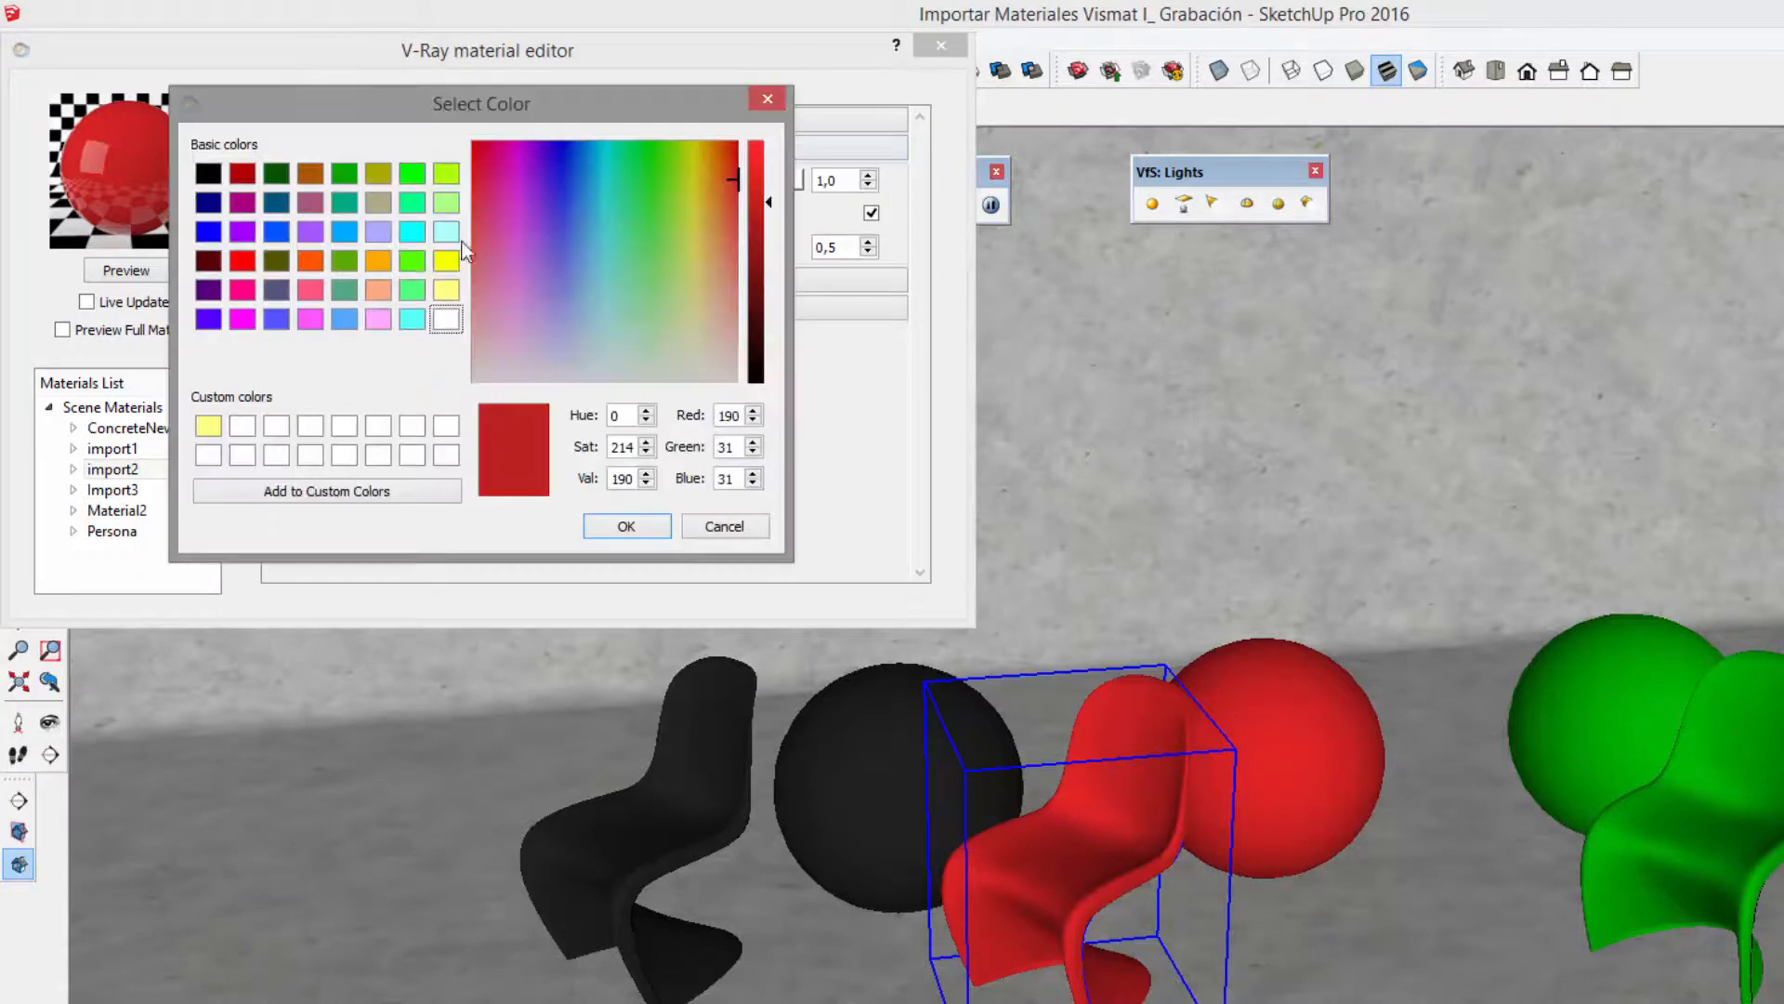
{"action": "left_click_drag", "start_coordinate": [698, 210], "coordinate": [599, 186]}
{"action": "left_click", "coordinate": [627, 526]}
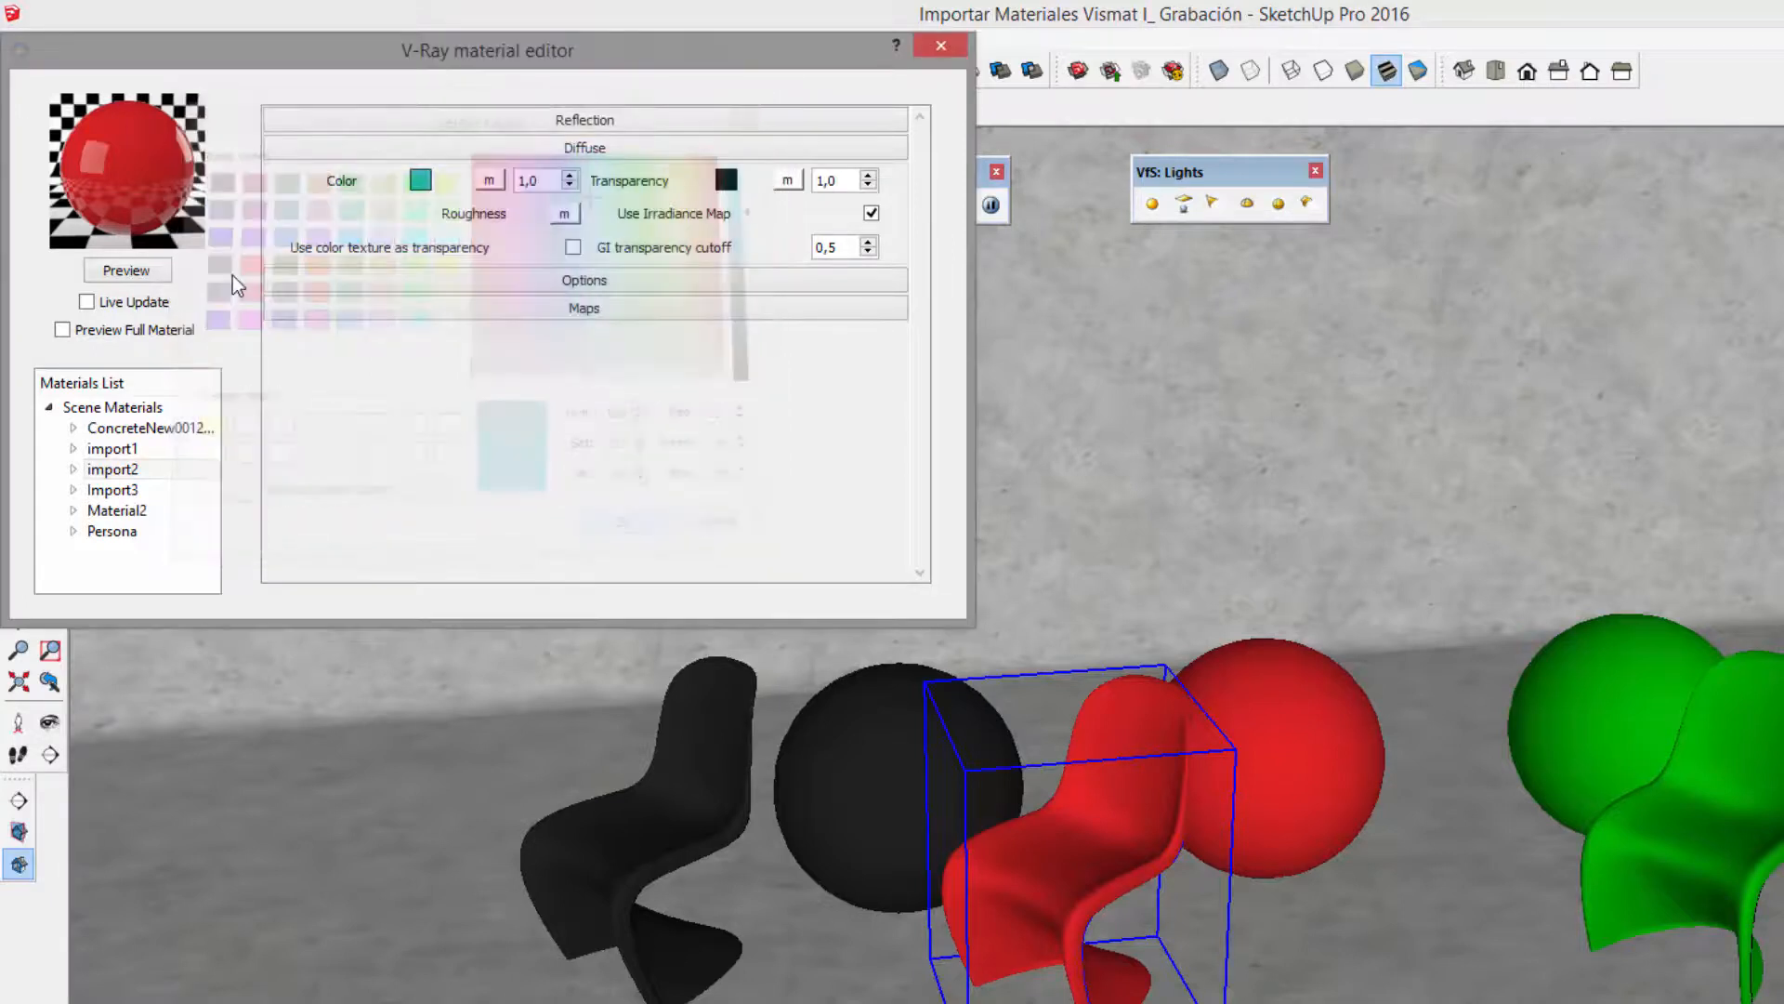
{"action": "left_click", "coordinate": [130, 271]}
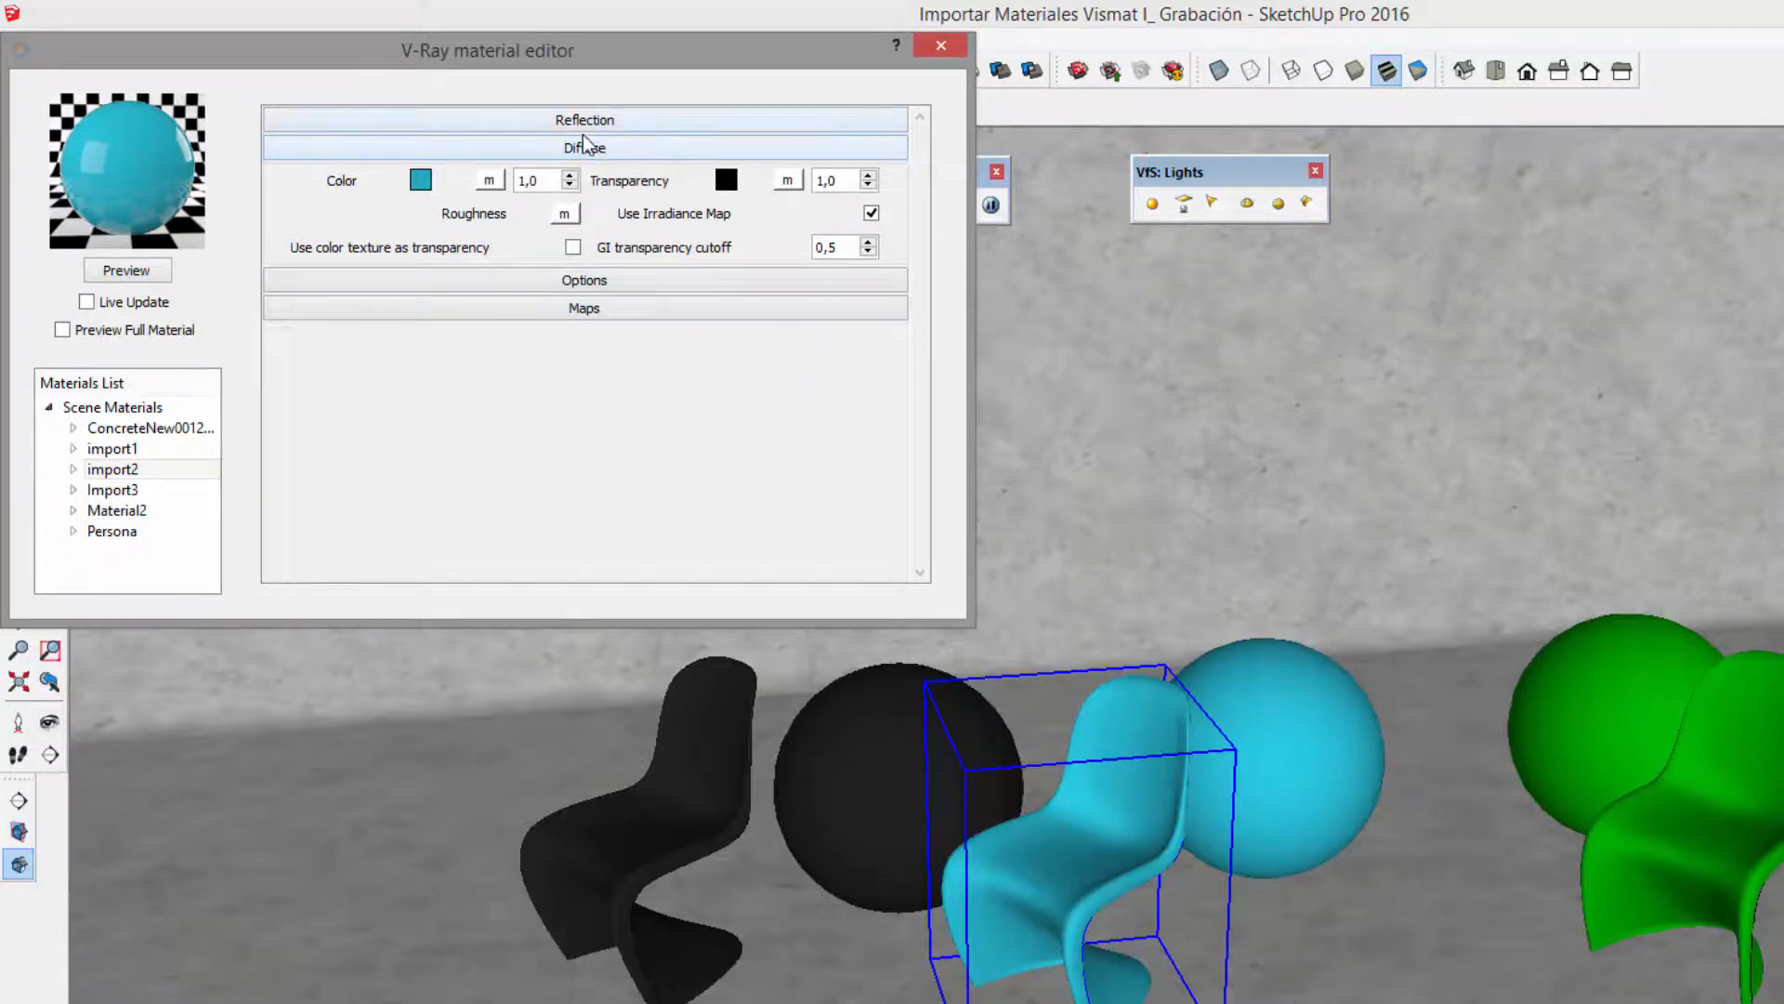
- Collapse the Diffuse section of import2 and look over its Reflection settings
{"action": "left_click", "coordinate": [632, 146]}
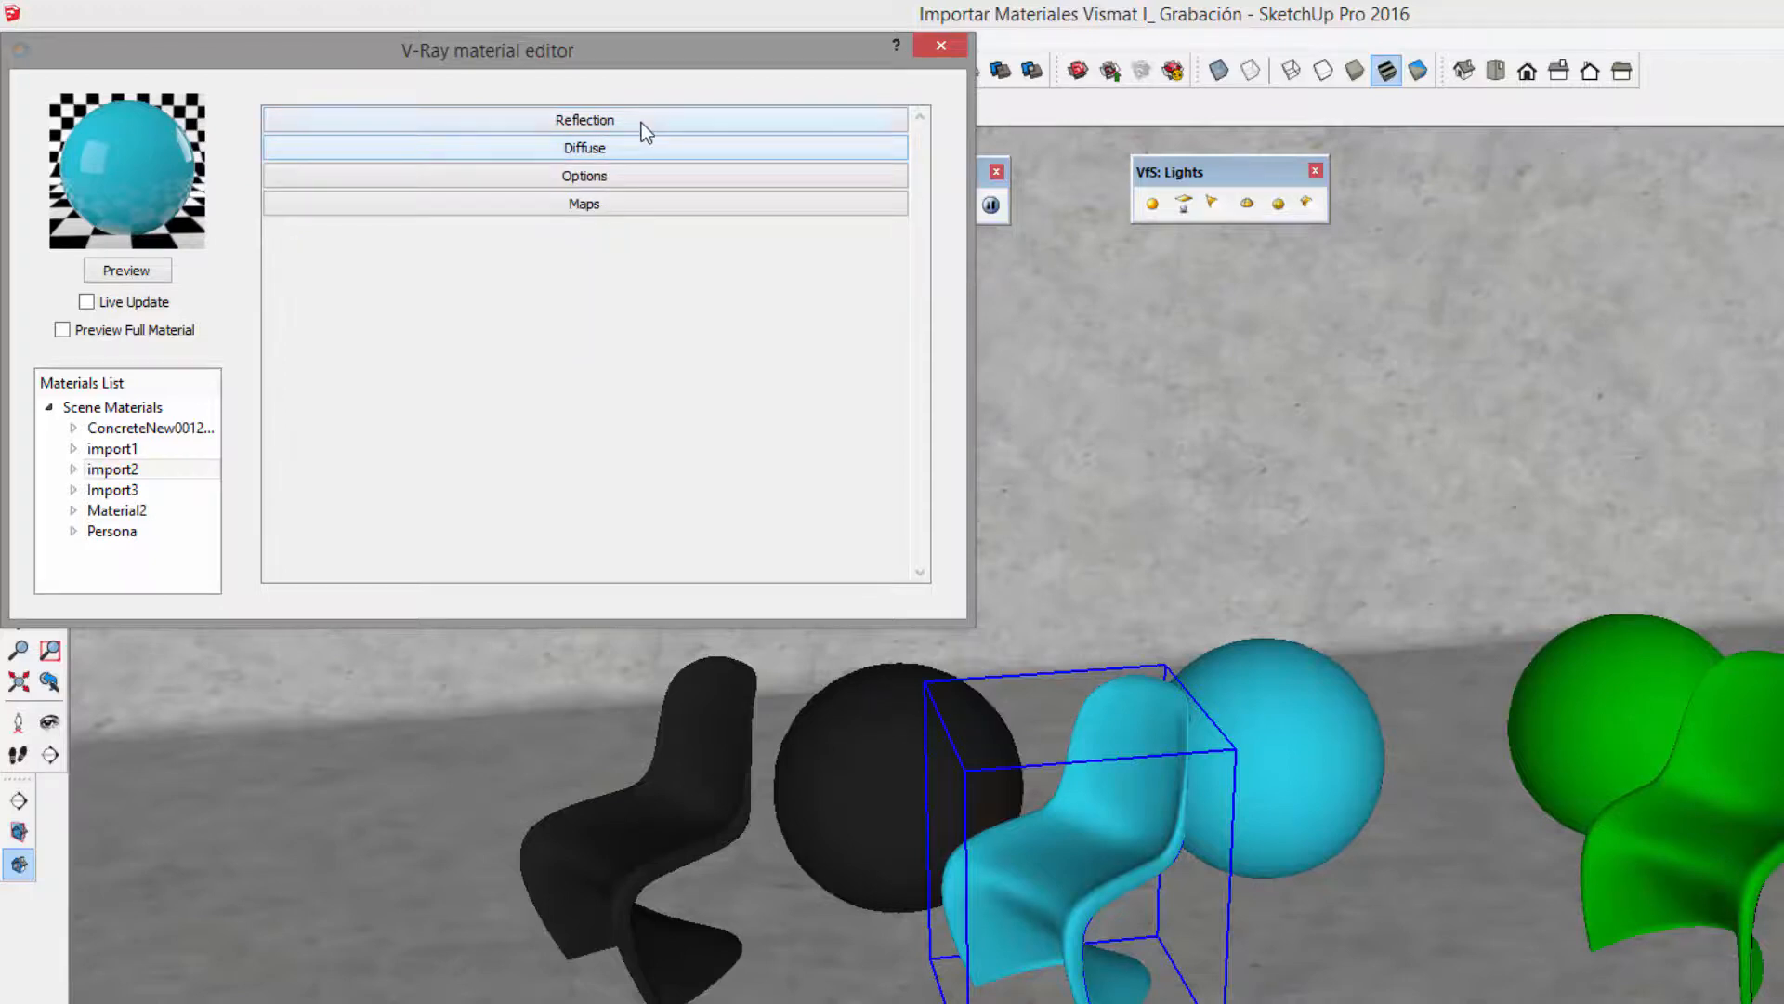
{"action": "left_click", "coordinate": [641, 123]}
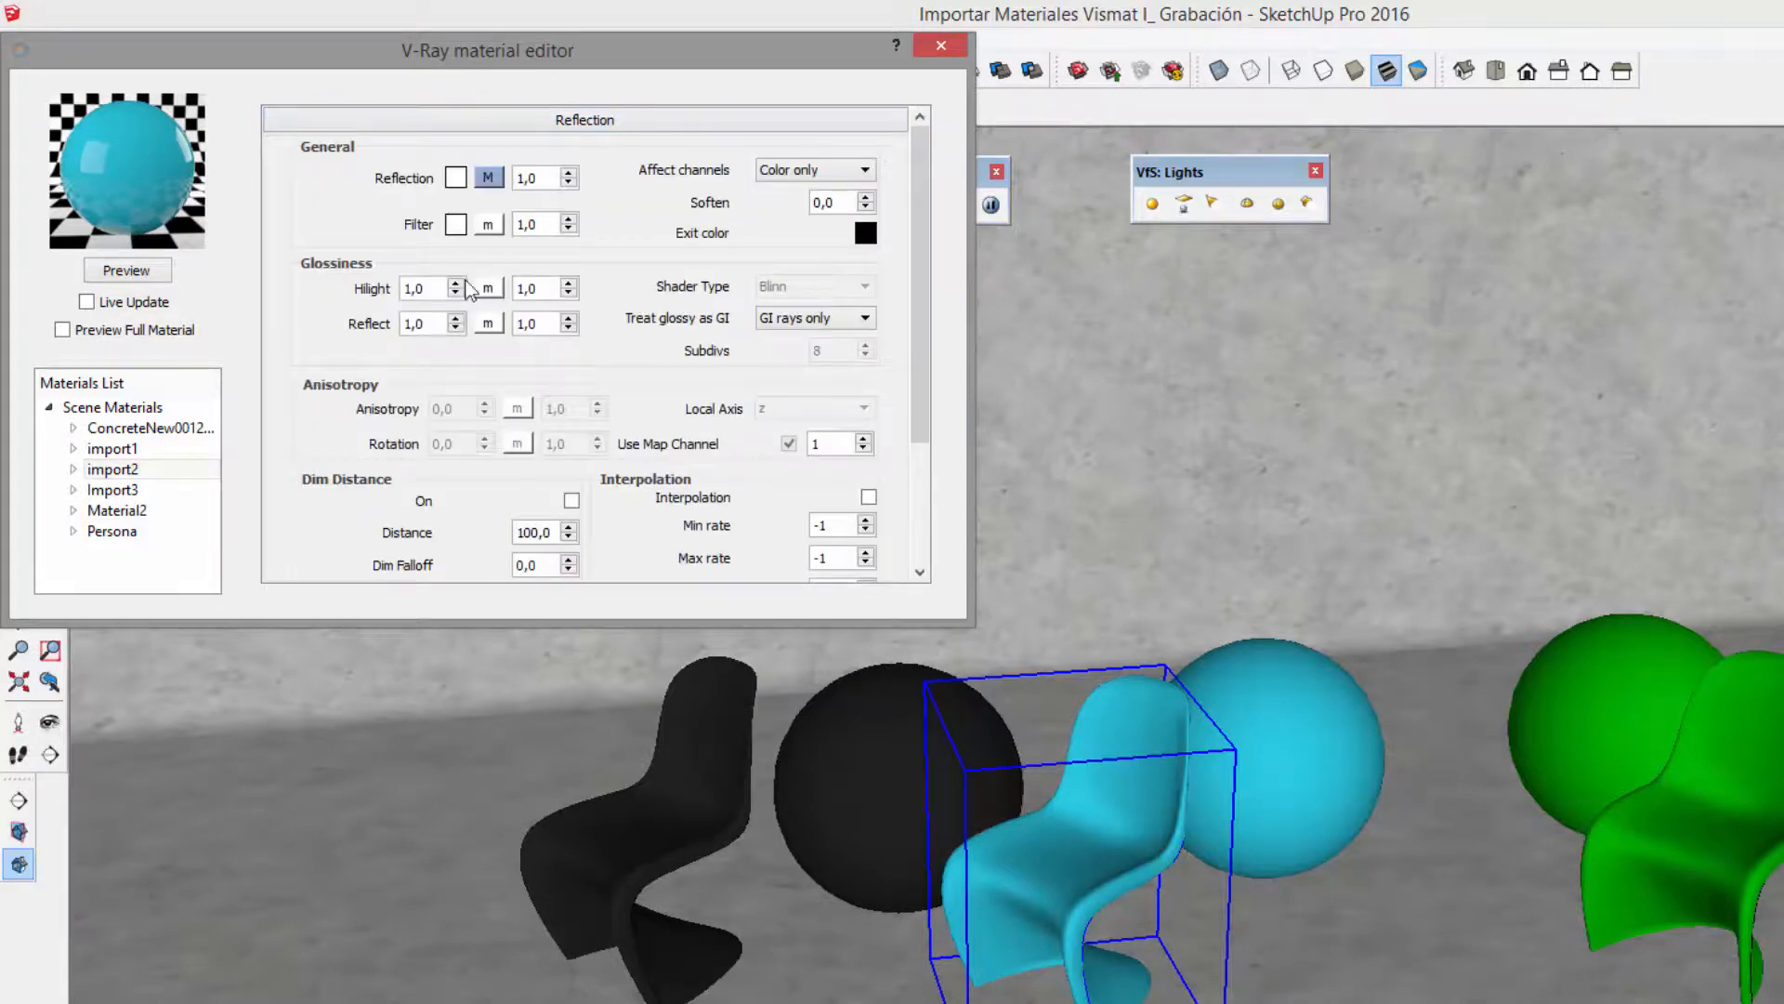
{"action": "left_click", "coordinate": [603, 120]}
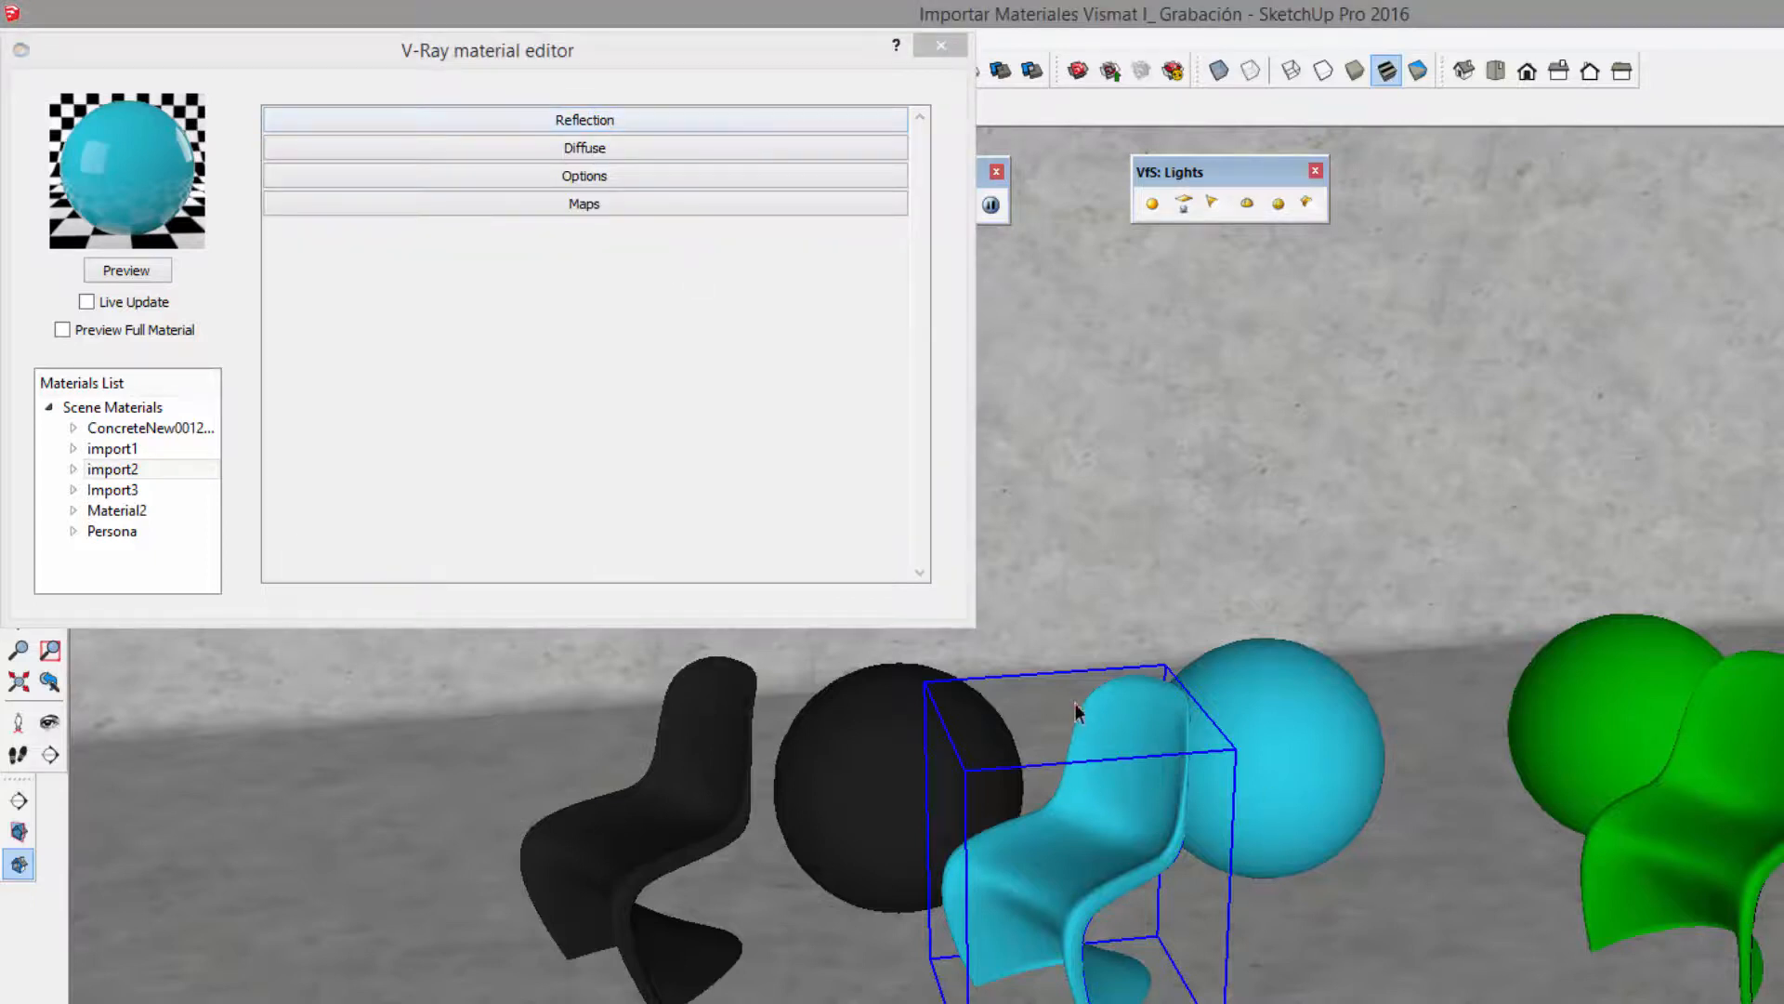
{"action": "left_click", "coordinate": [114, 490]}
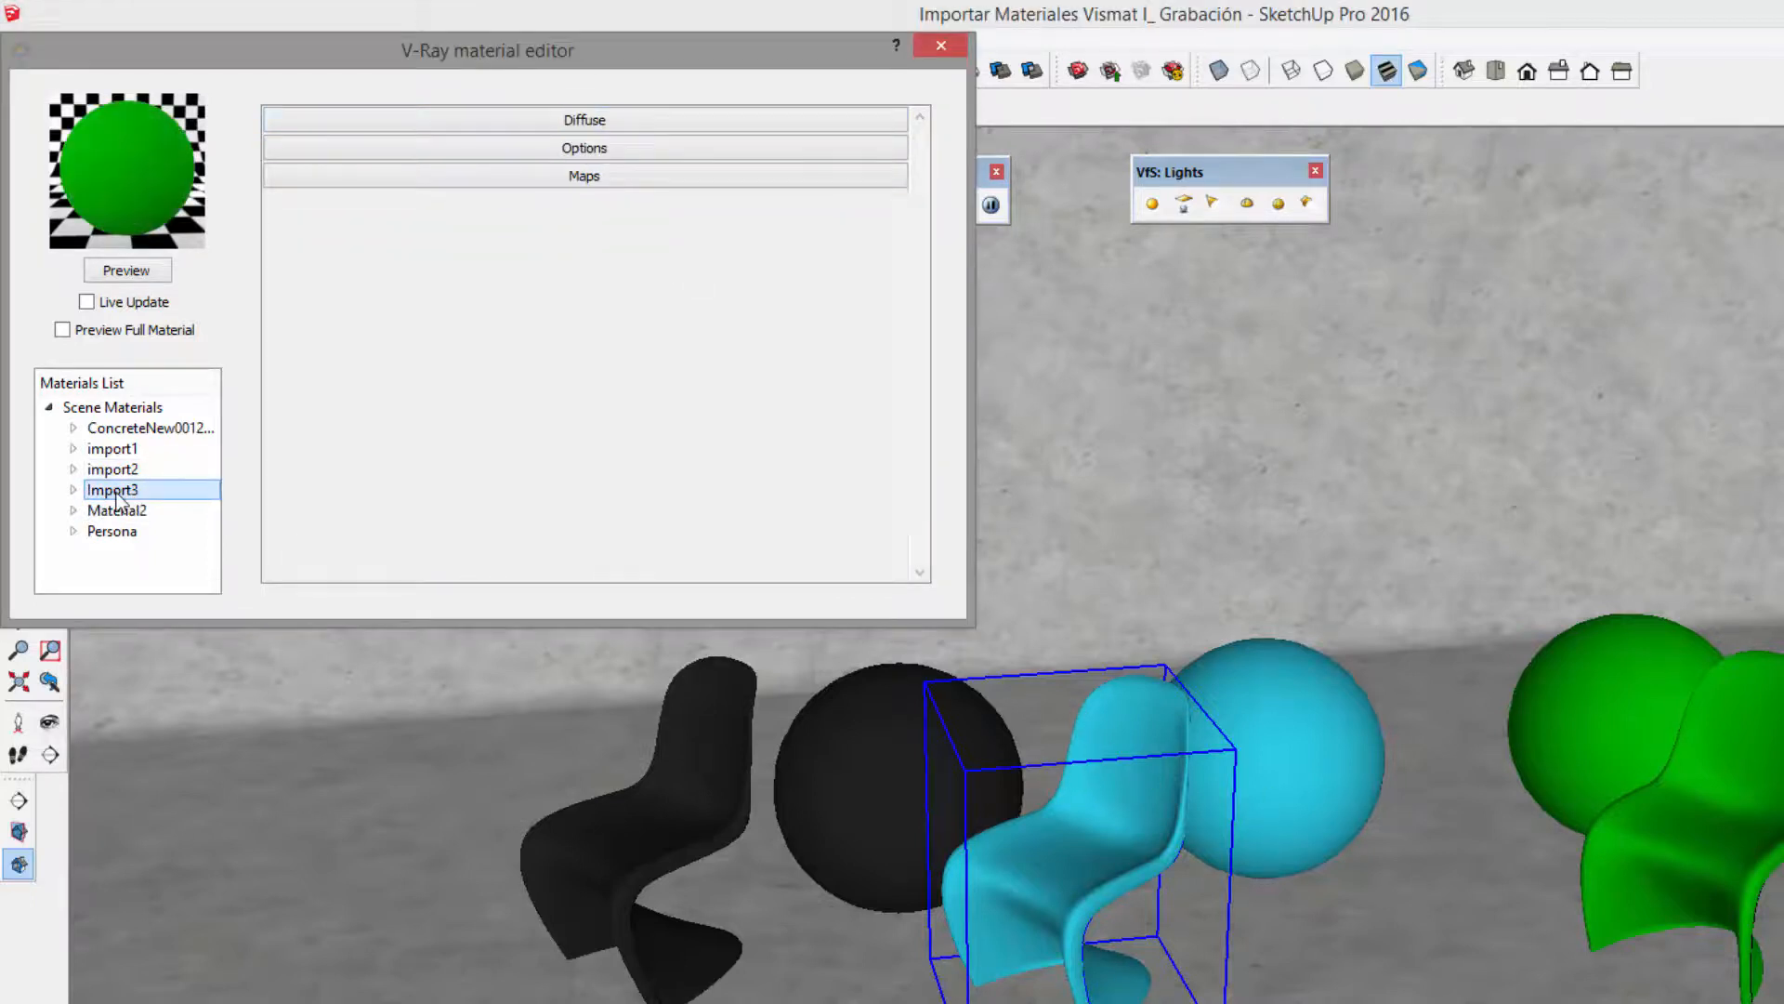
{"action": "right_click", "coordinate": [119, 494]}
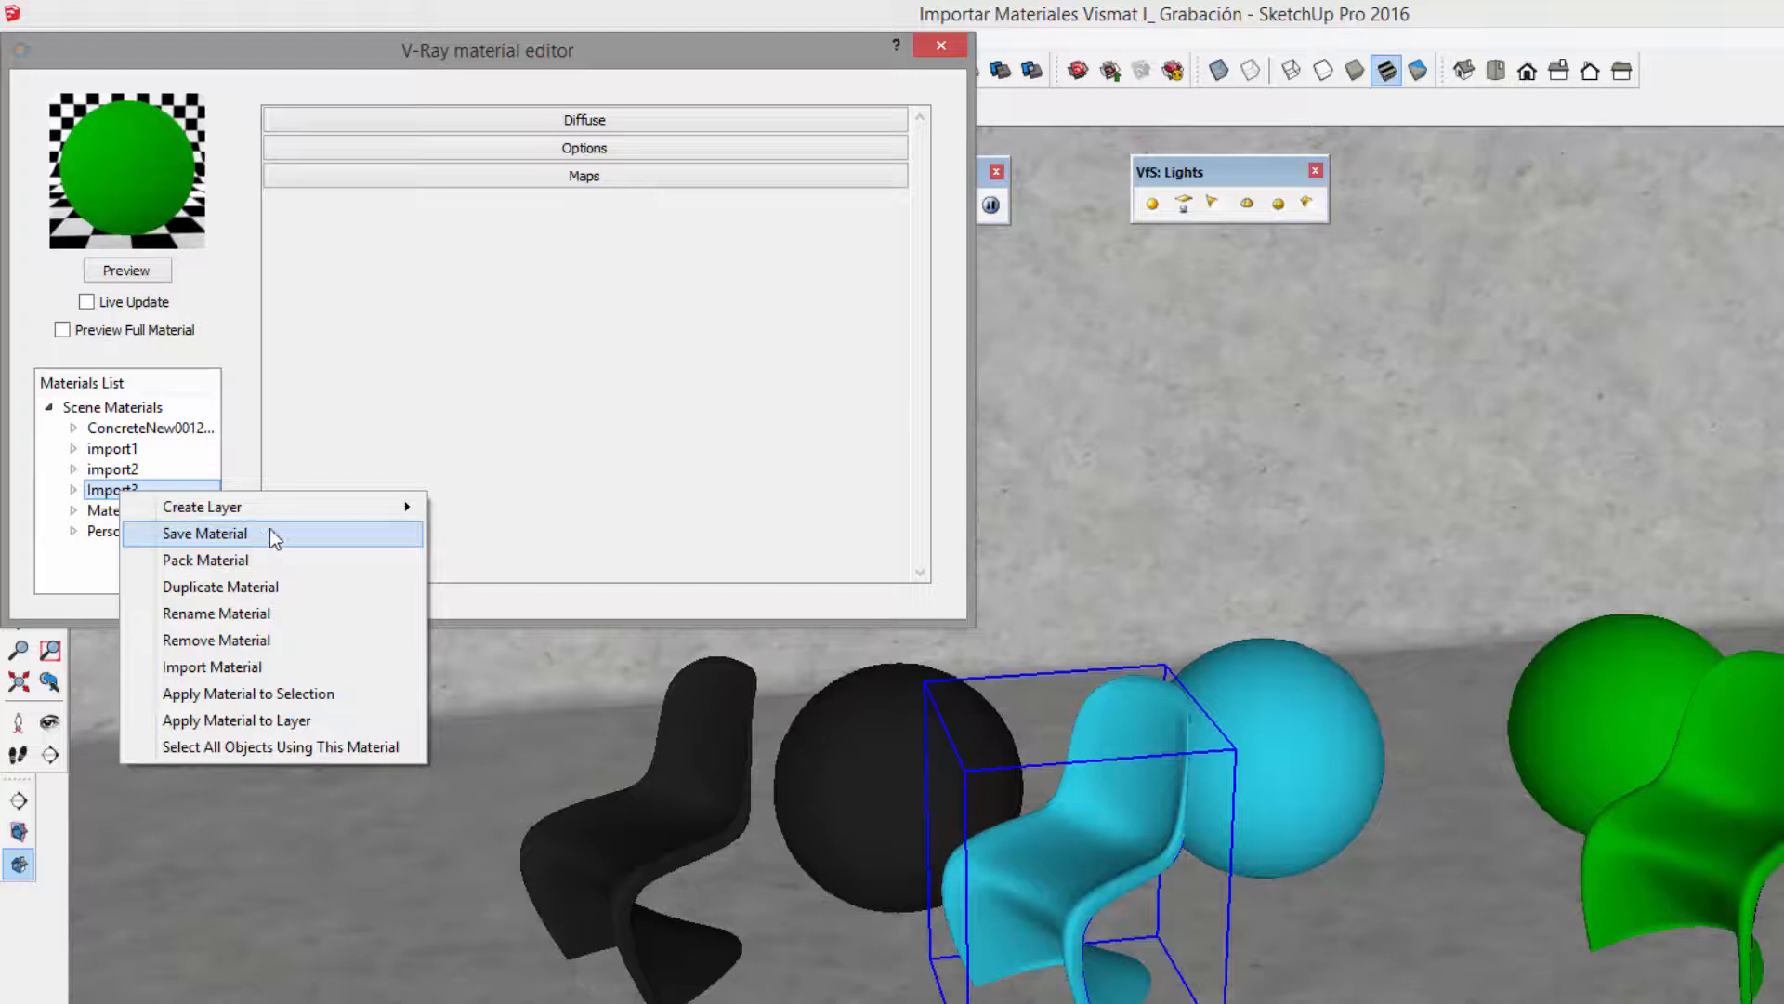
{"action": "left_click", "coordinate": [610, 482]}
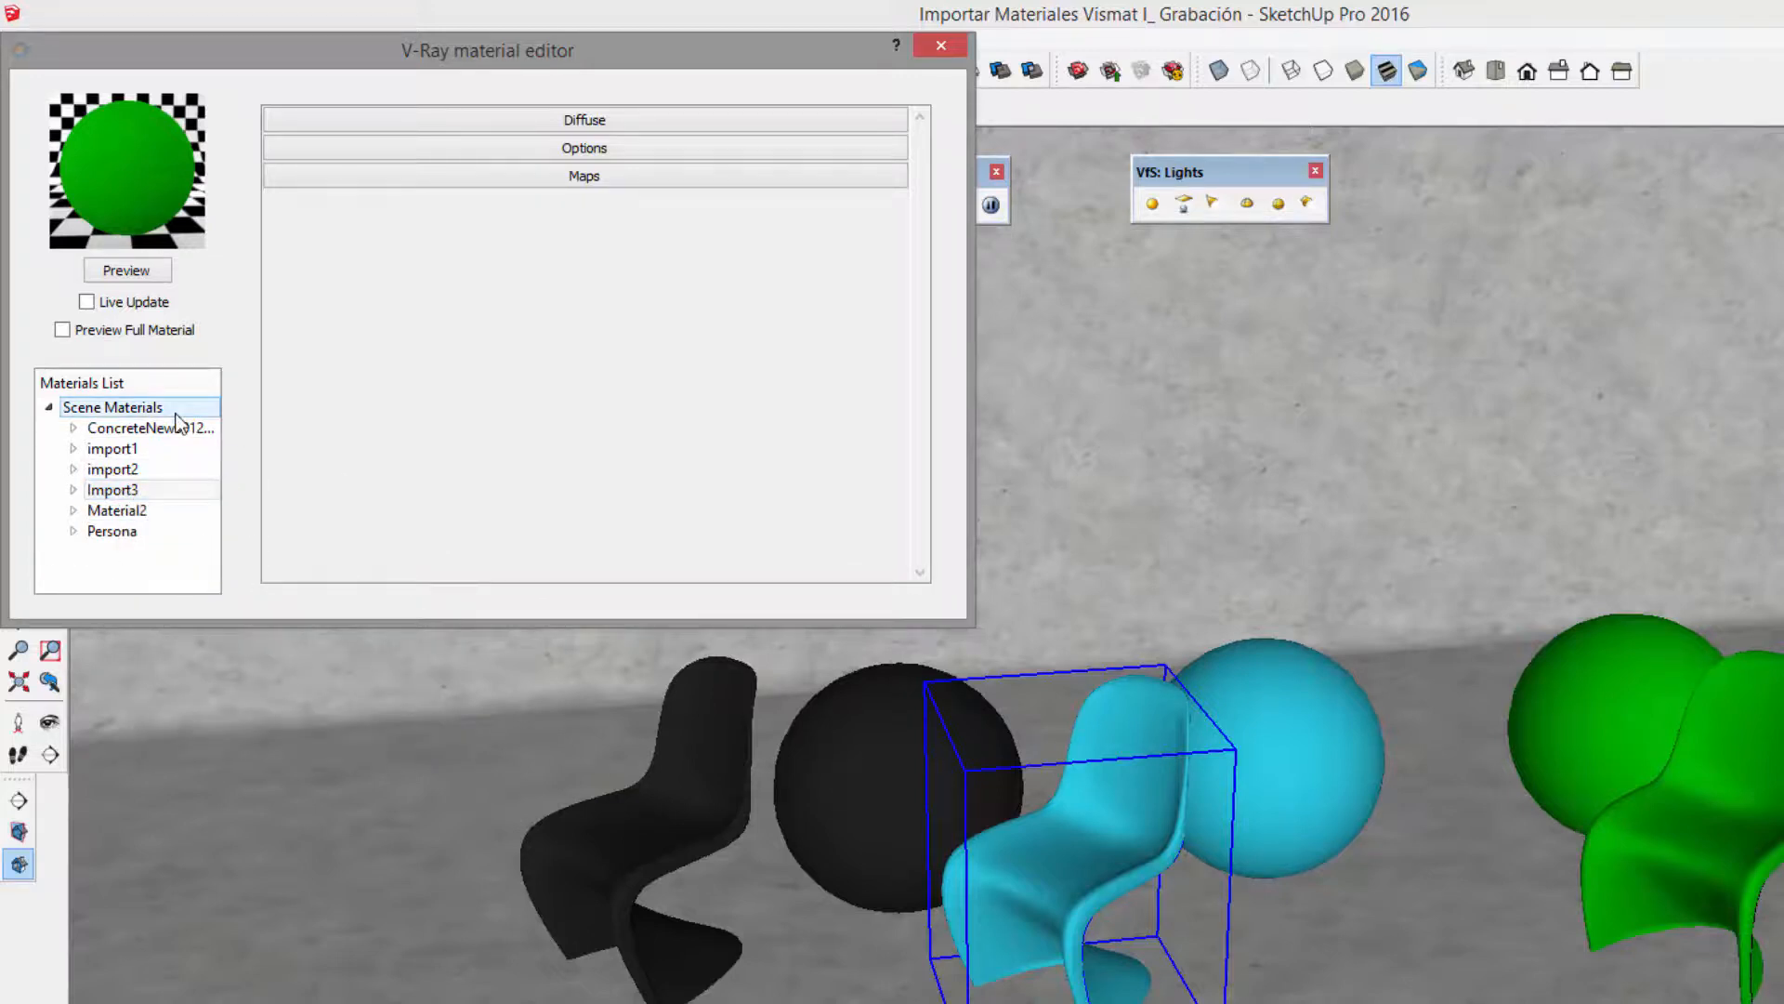
- Import green_glass.vismat from the Green Glass folder into the Import3 material
{"action": "left_click", "coordinate": [131, 494]}
{"action": "right_click", "coordinate": [131, 495]}
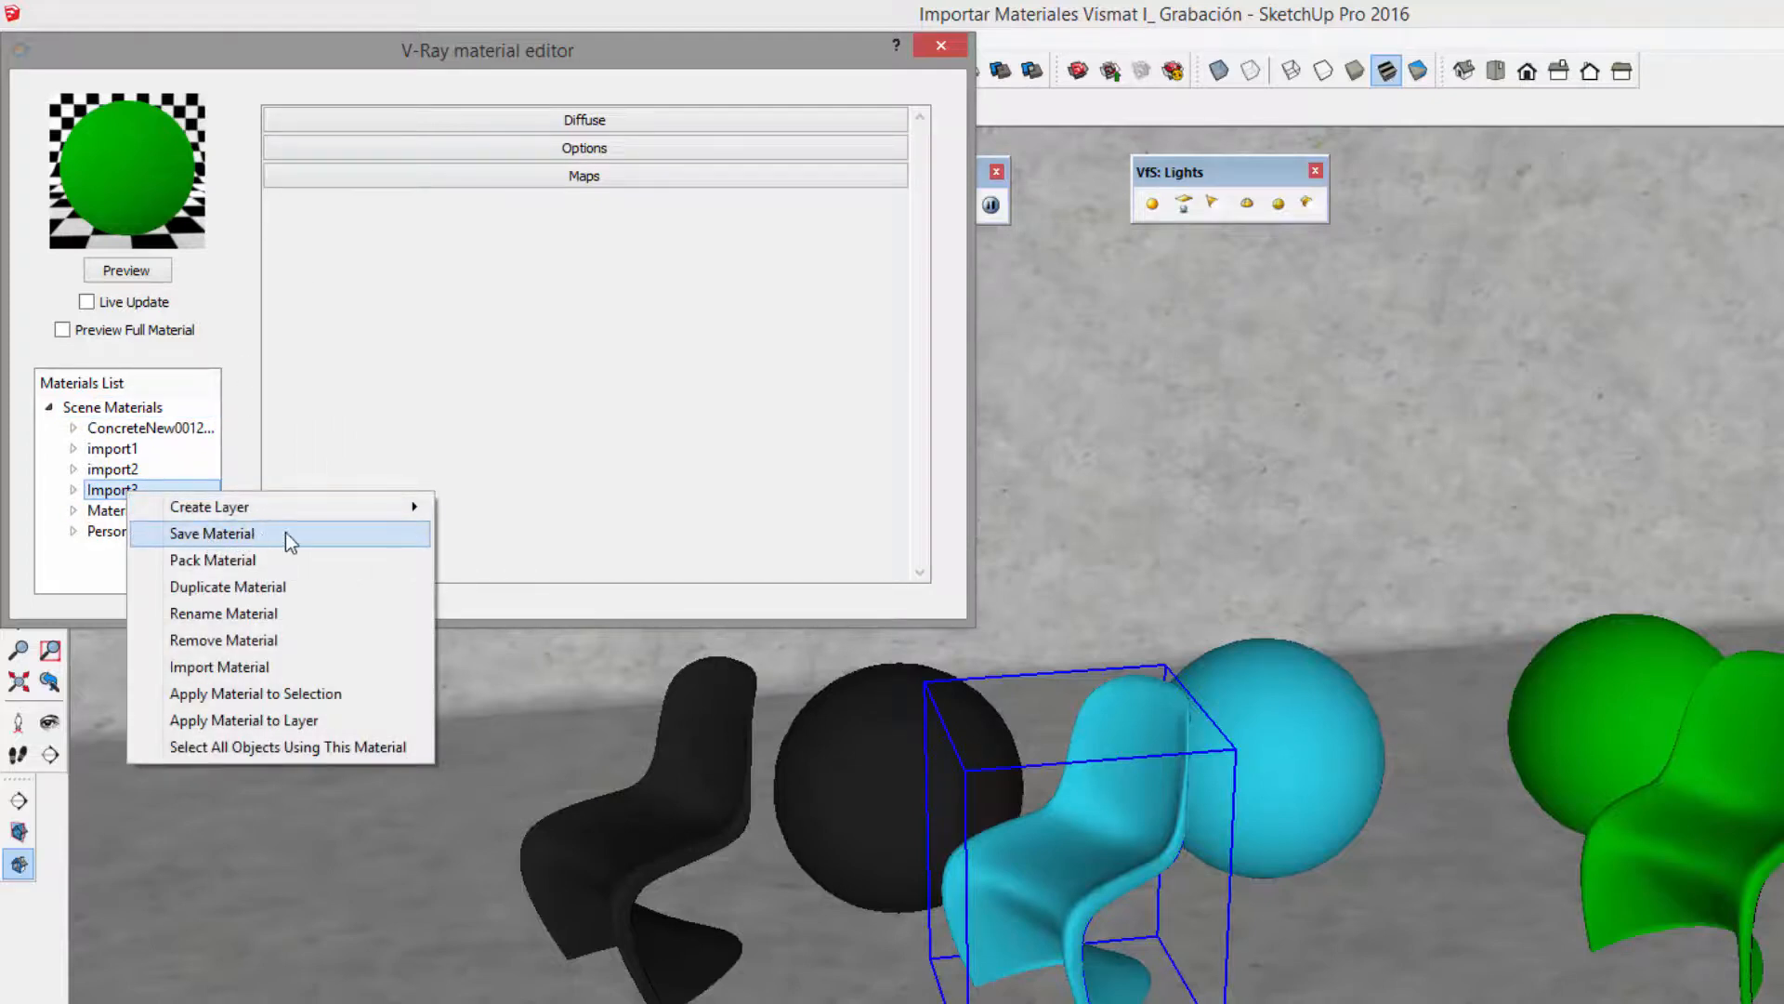
{"action": "left_click", "coordinate": [285, 668]}
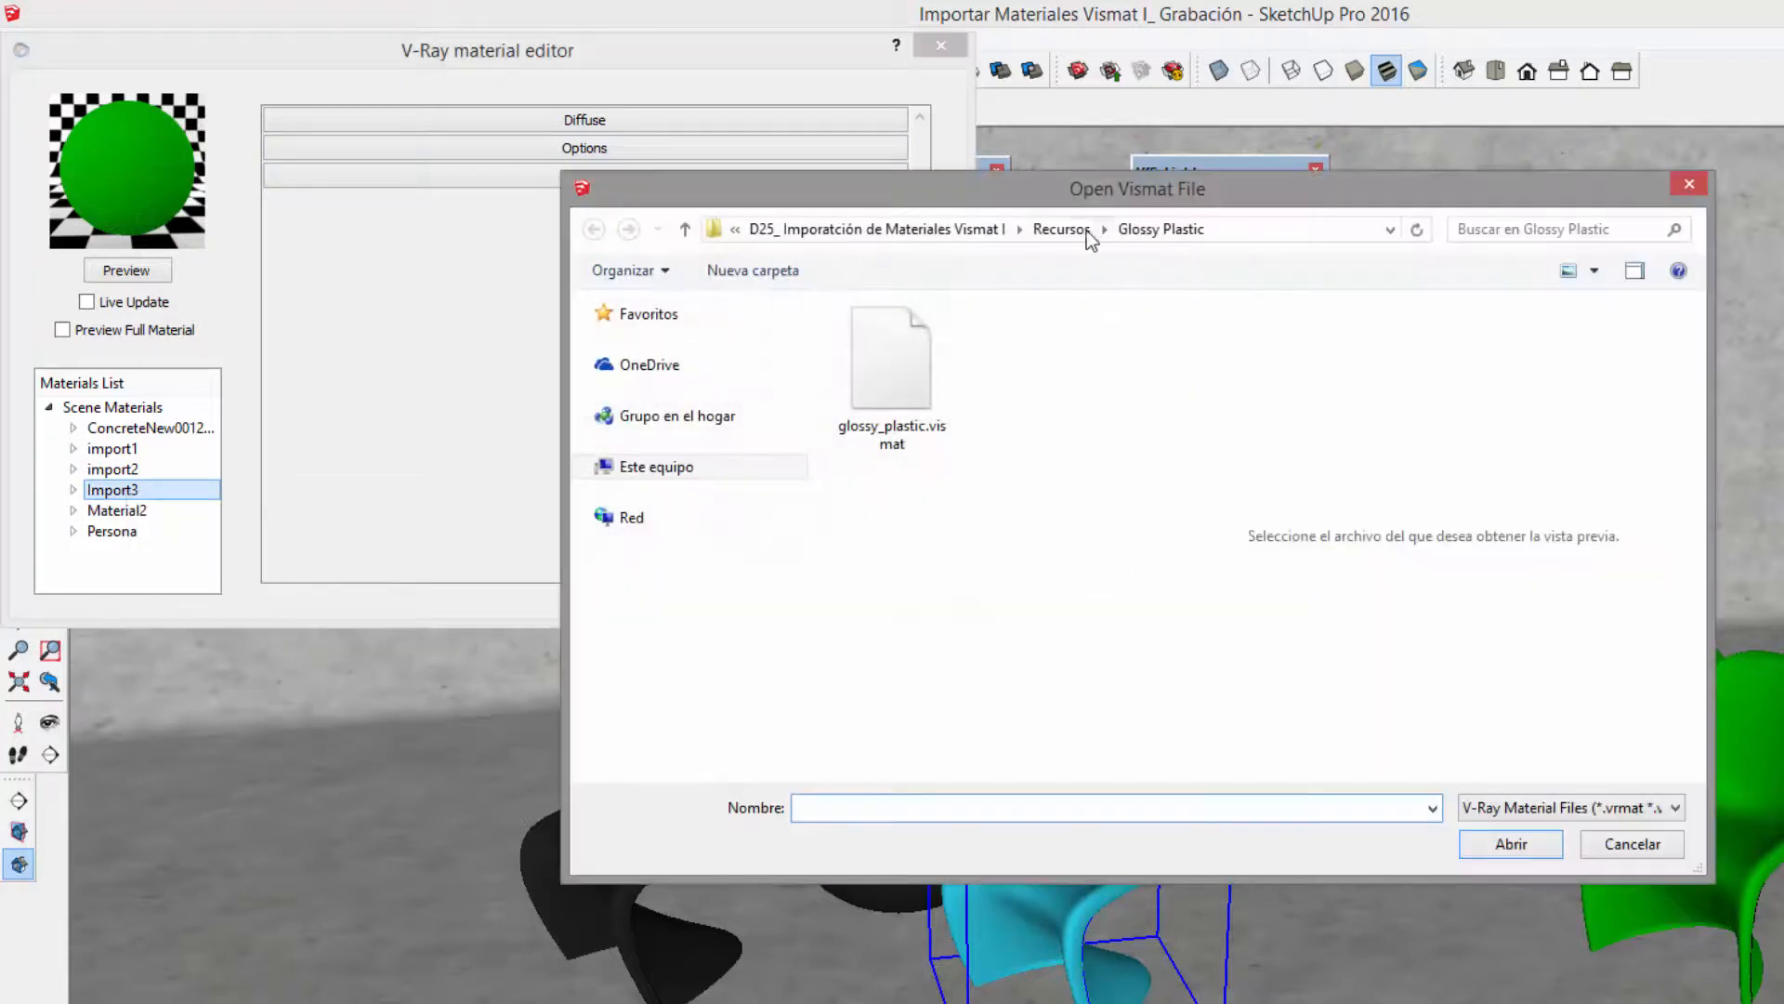
{"action": "left_click", "coordinate": [1083, 230]}
{"action": "left_click", "coordinate": [872, 401]}
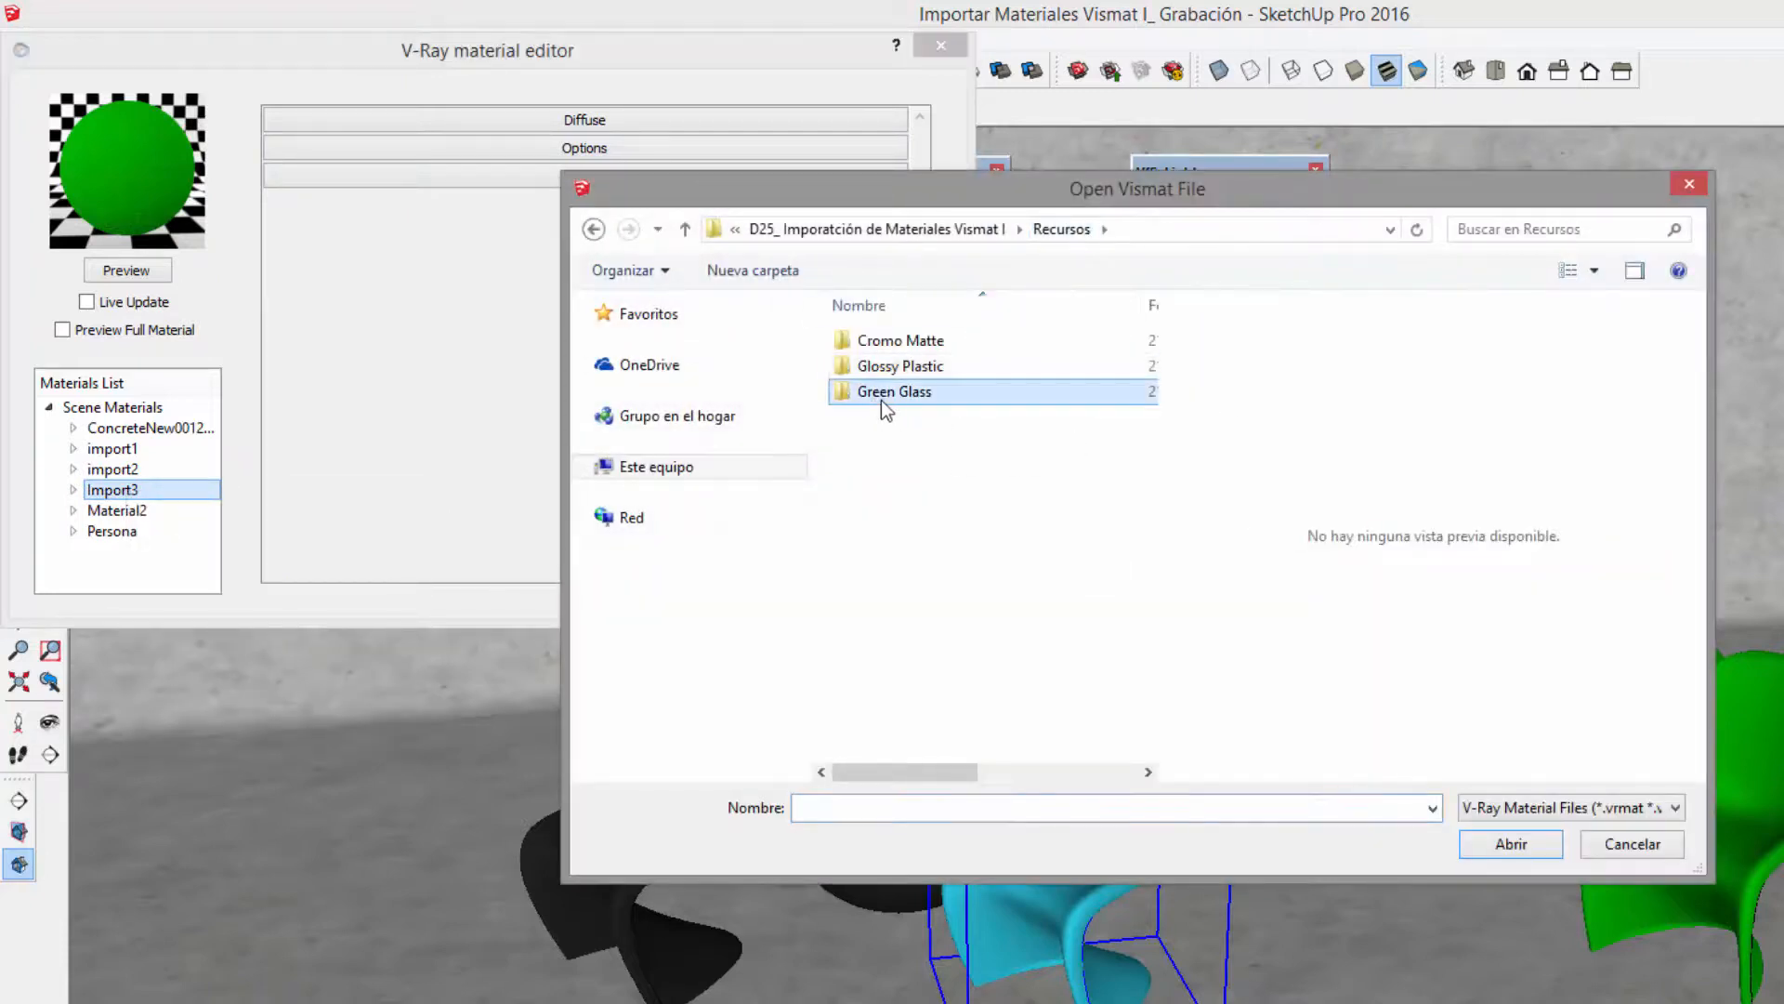
{"action": "left_click", "coordinate": [896, 395]}
{"action": "left_click", "coordinate": [898, 394]}
{"action": "double_click", "coordinate": [849, 394]}
{"action": "left_click", "coordinate": [918, 355]}
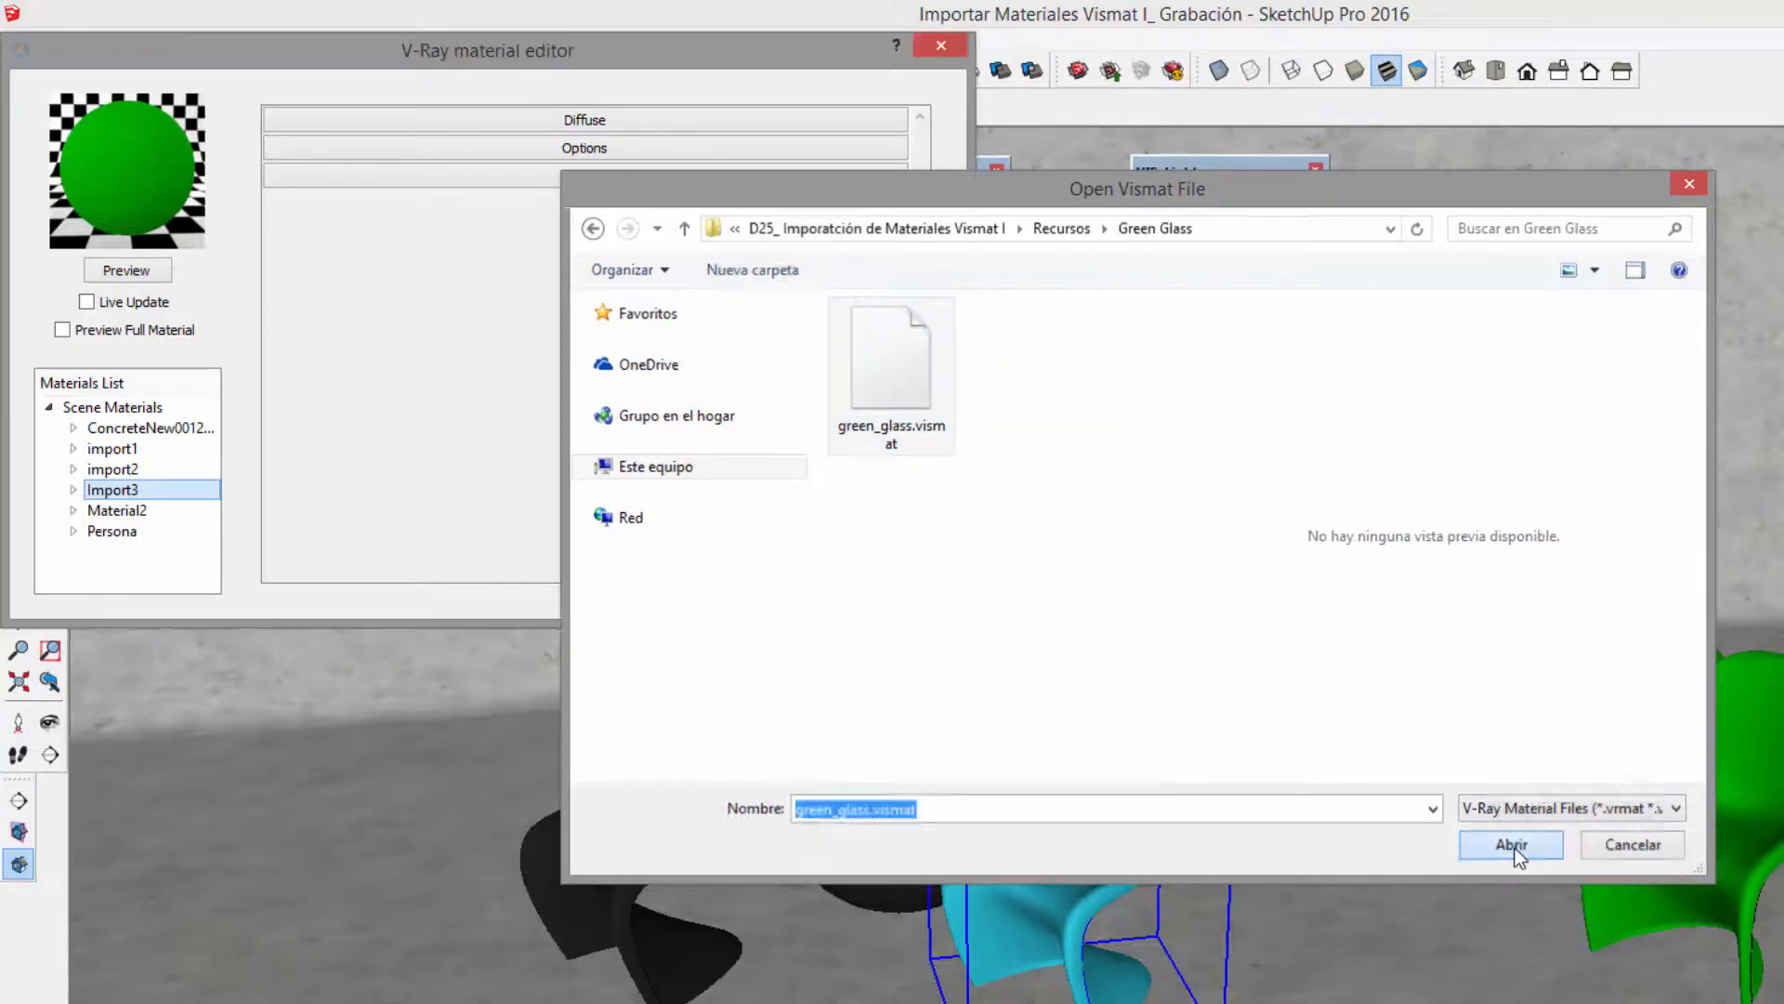
{"action": "left_click", "coordinate": [1512, 845]}
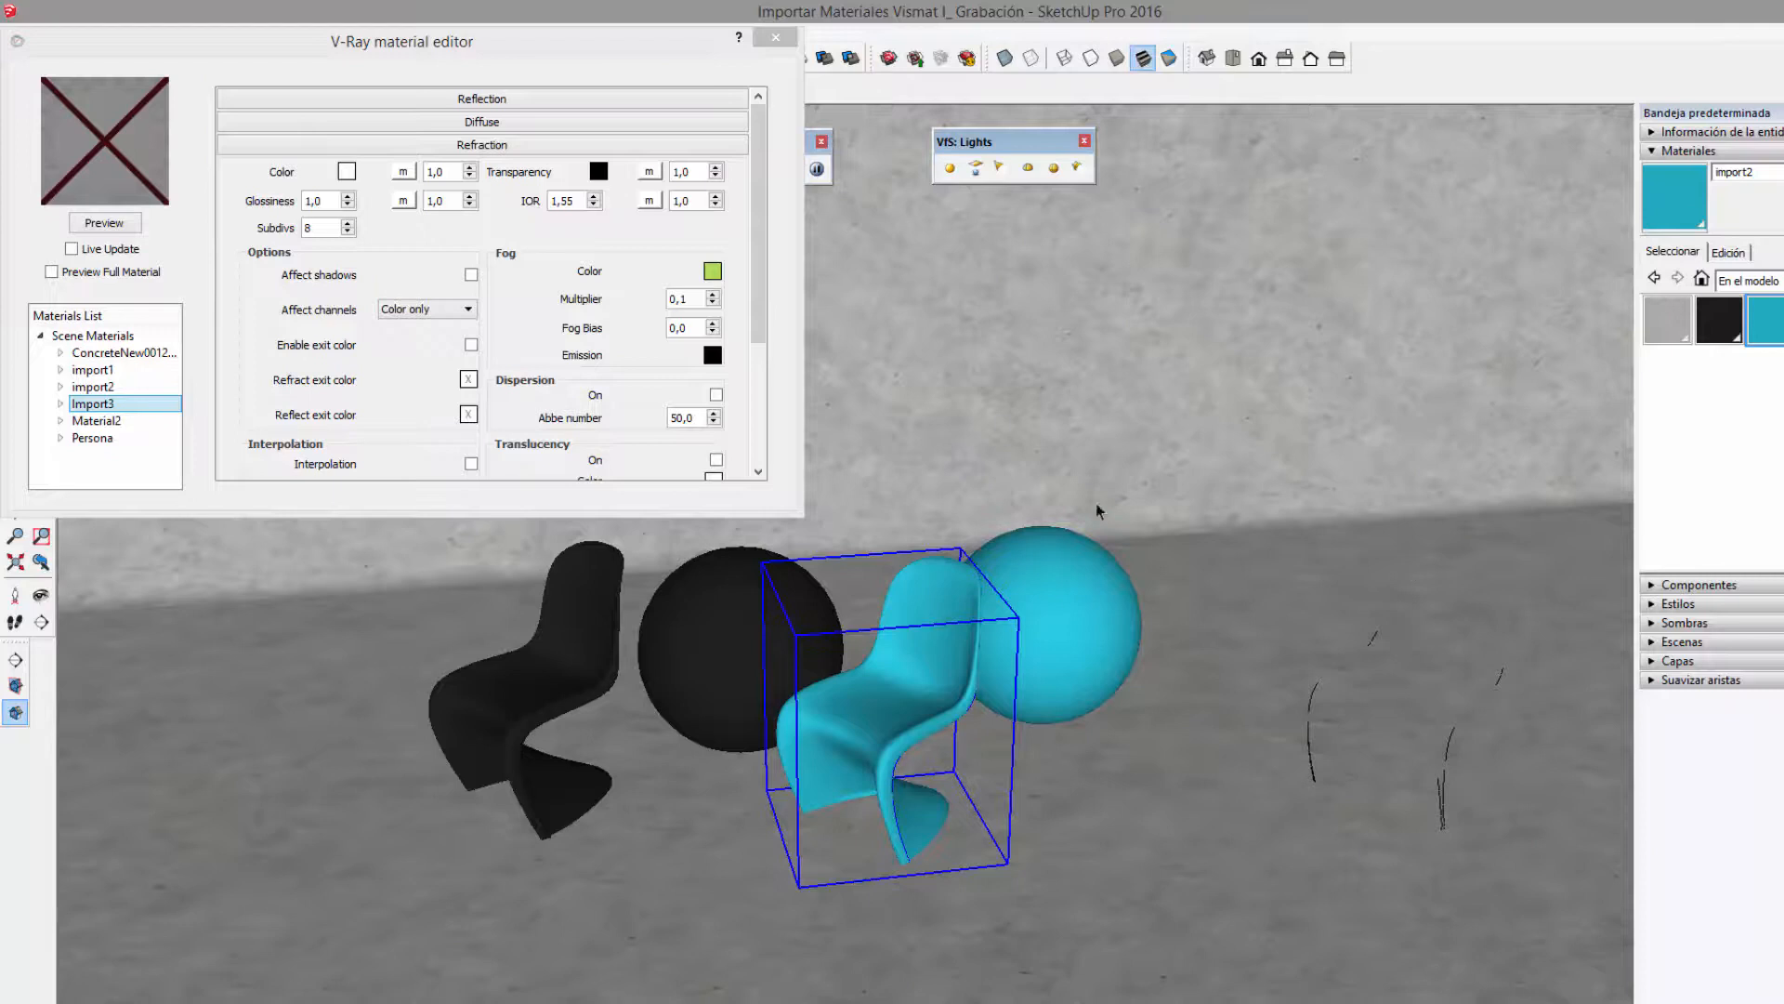
- Move the material editor, select the invisible third sphere in monochrome display, and restore the textured display
{"action": "left_click_drag", "start_coordinate": [685, 65], "coordinate": [778, 247]}
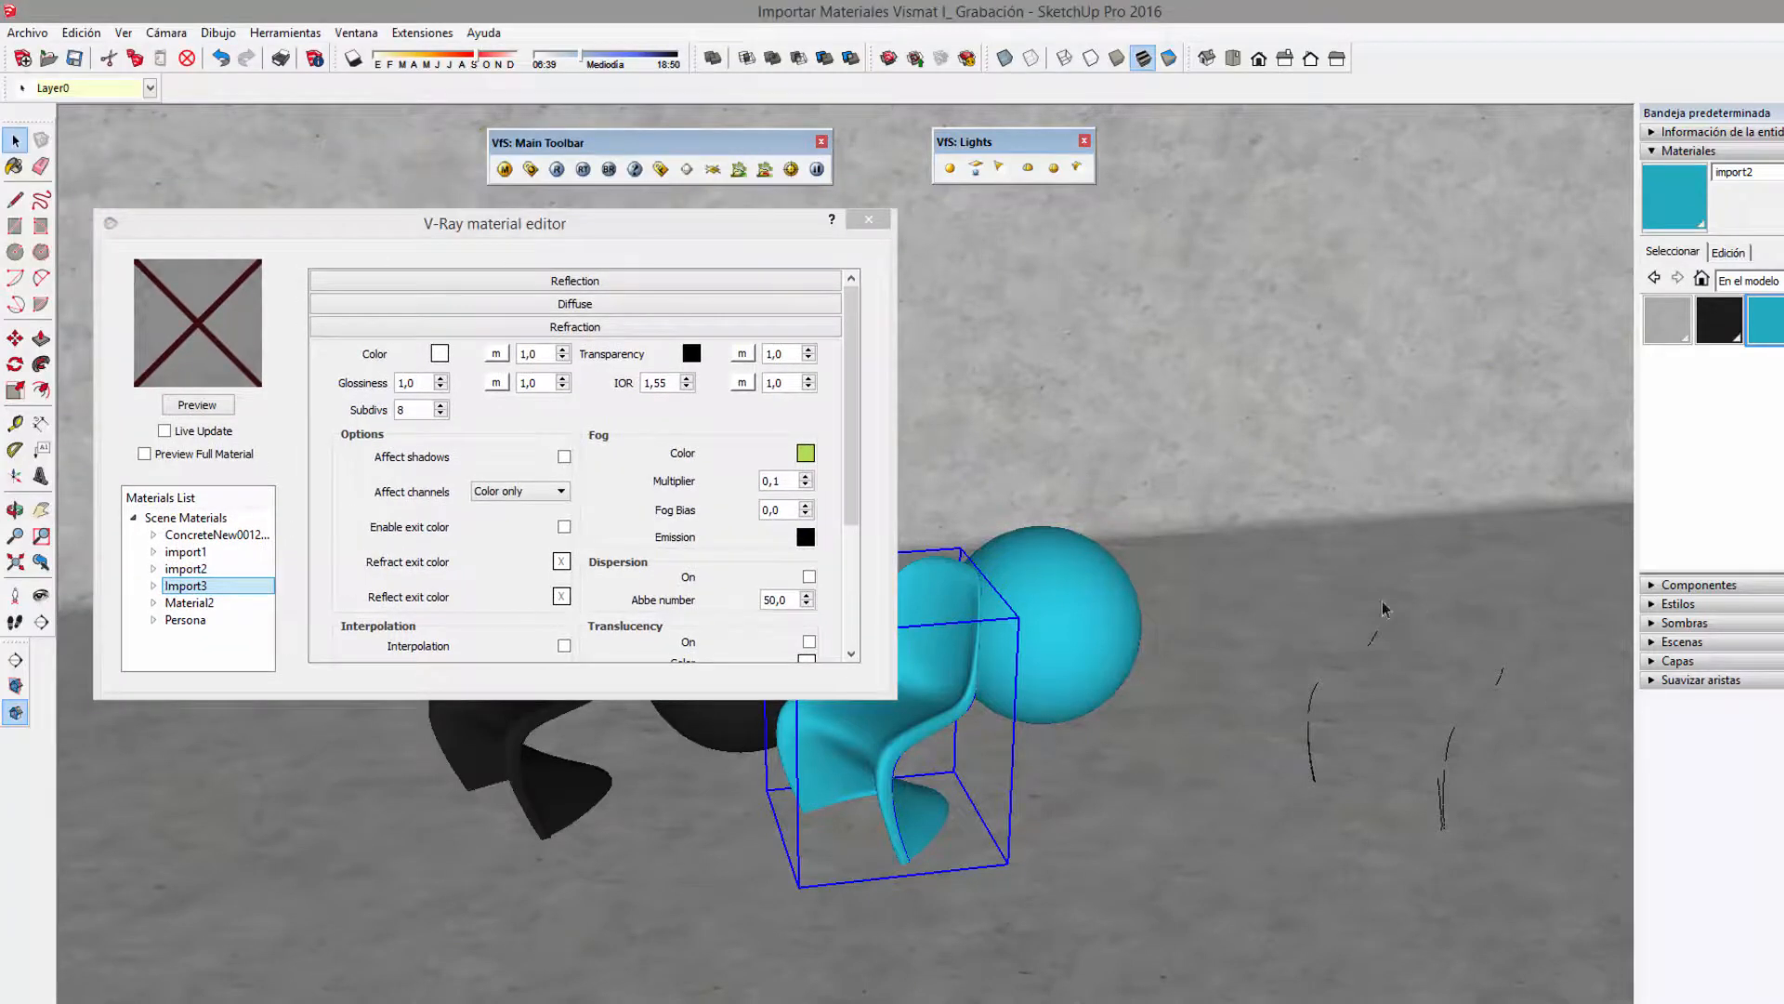
{"action": "left_click", "coordinate": [1171, 59]}
{"action": "left_click", "coordinate": [1353, 622]}
{"action": "left_click", "coordinate": [1143, 59]}
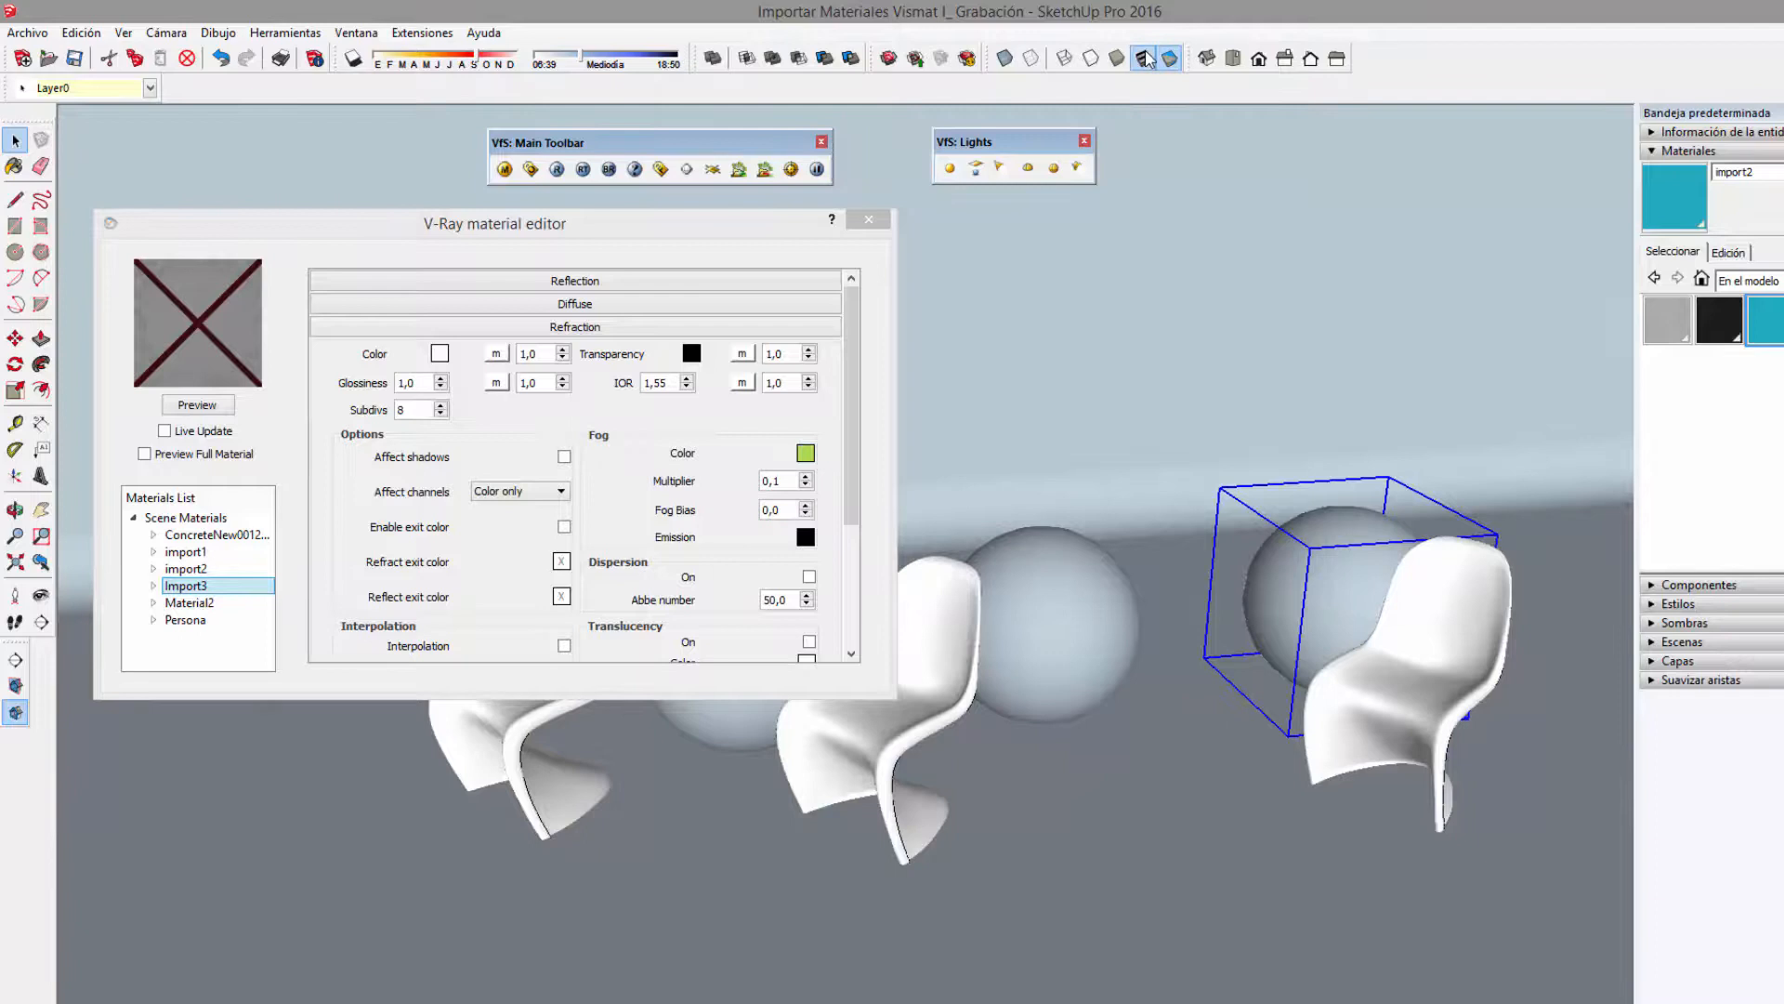
- Generate the preview of the Import3 material and close the material editor
{"action": "left_click", "coordinate": [218, 408]}
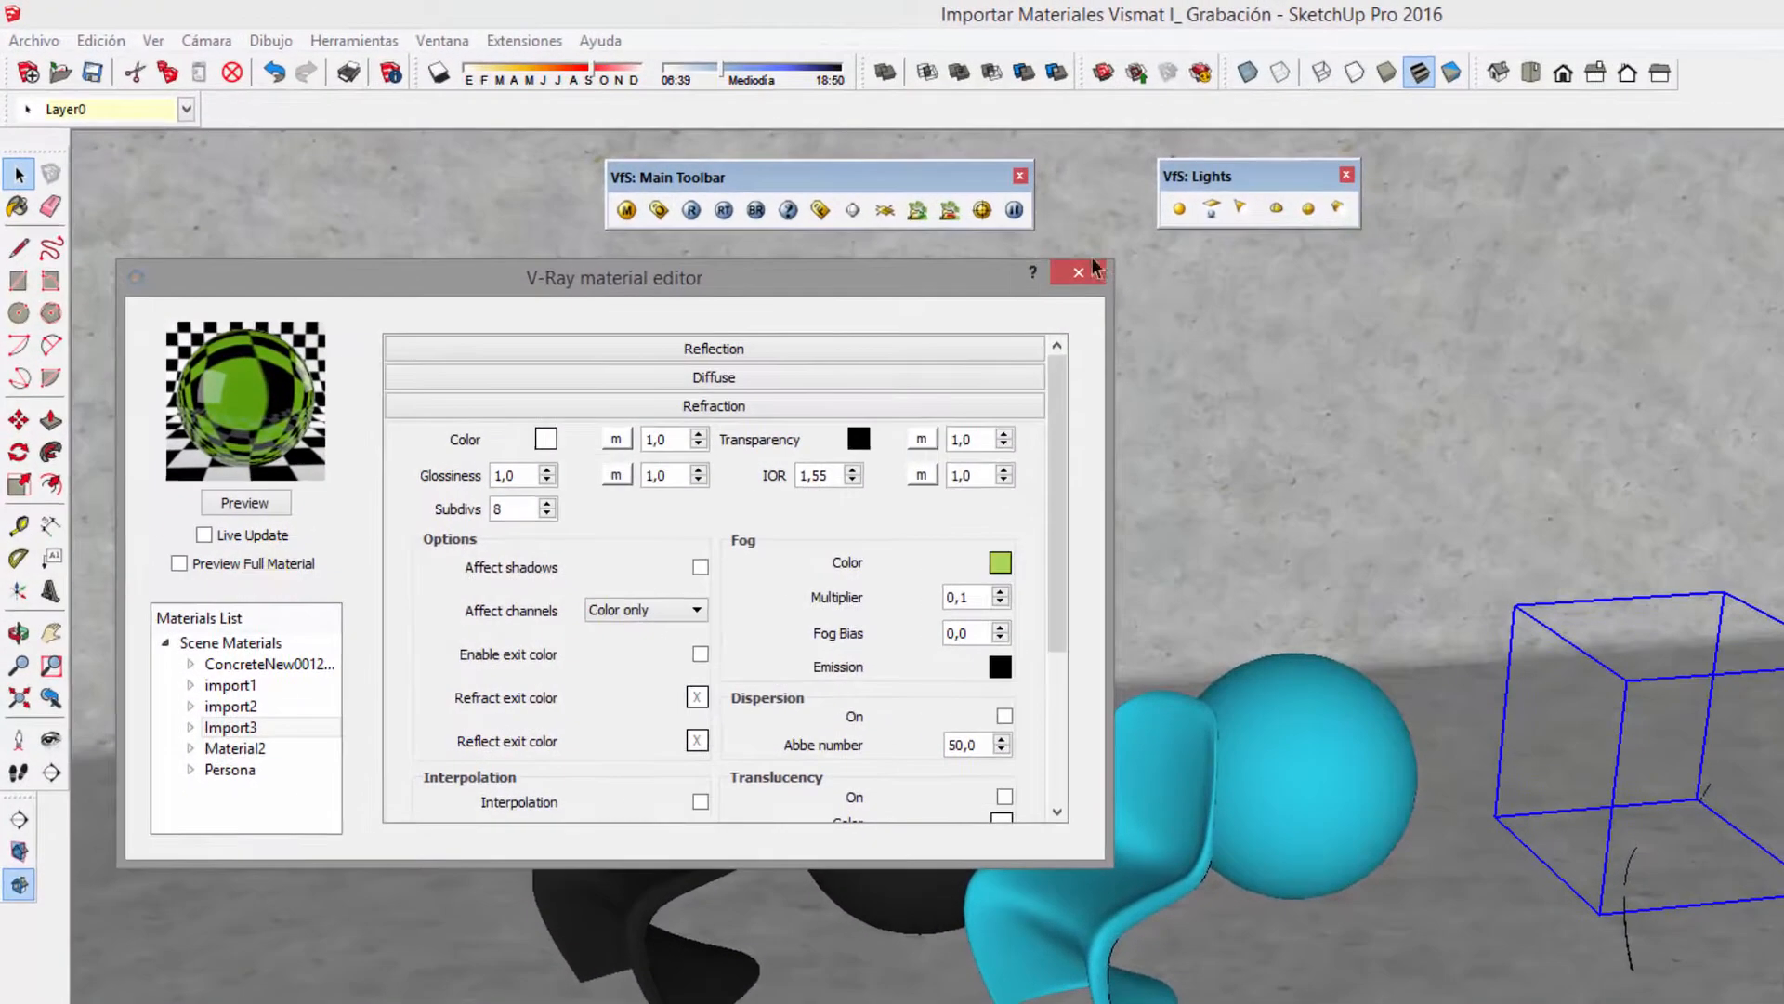
{"action": "left_click", "coordinate": [1088, 276]}
- Render the three chair-and-sphere pairs with V-Ray and turn on mouse tracking in the frame buffer
{"action": "middle_click_drag", "start_coordinate": [1431, 883], "coordinate": [1330, 858]}
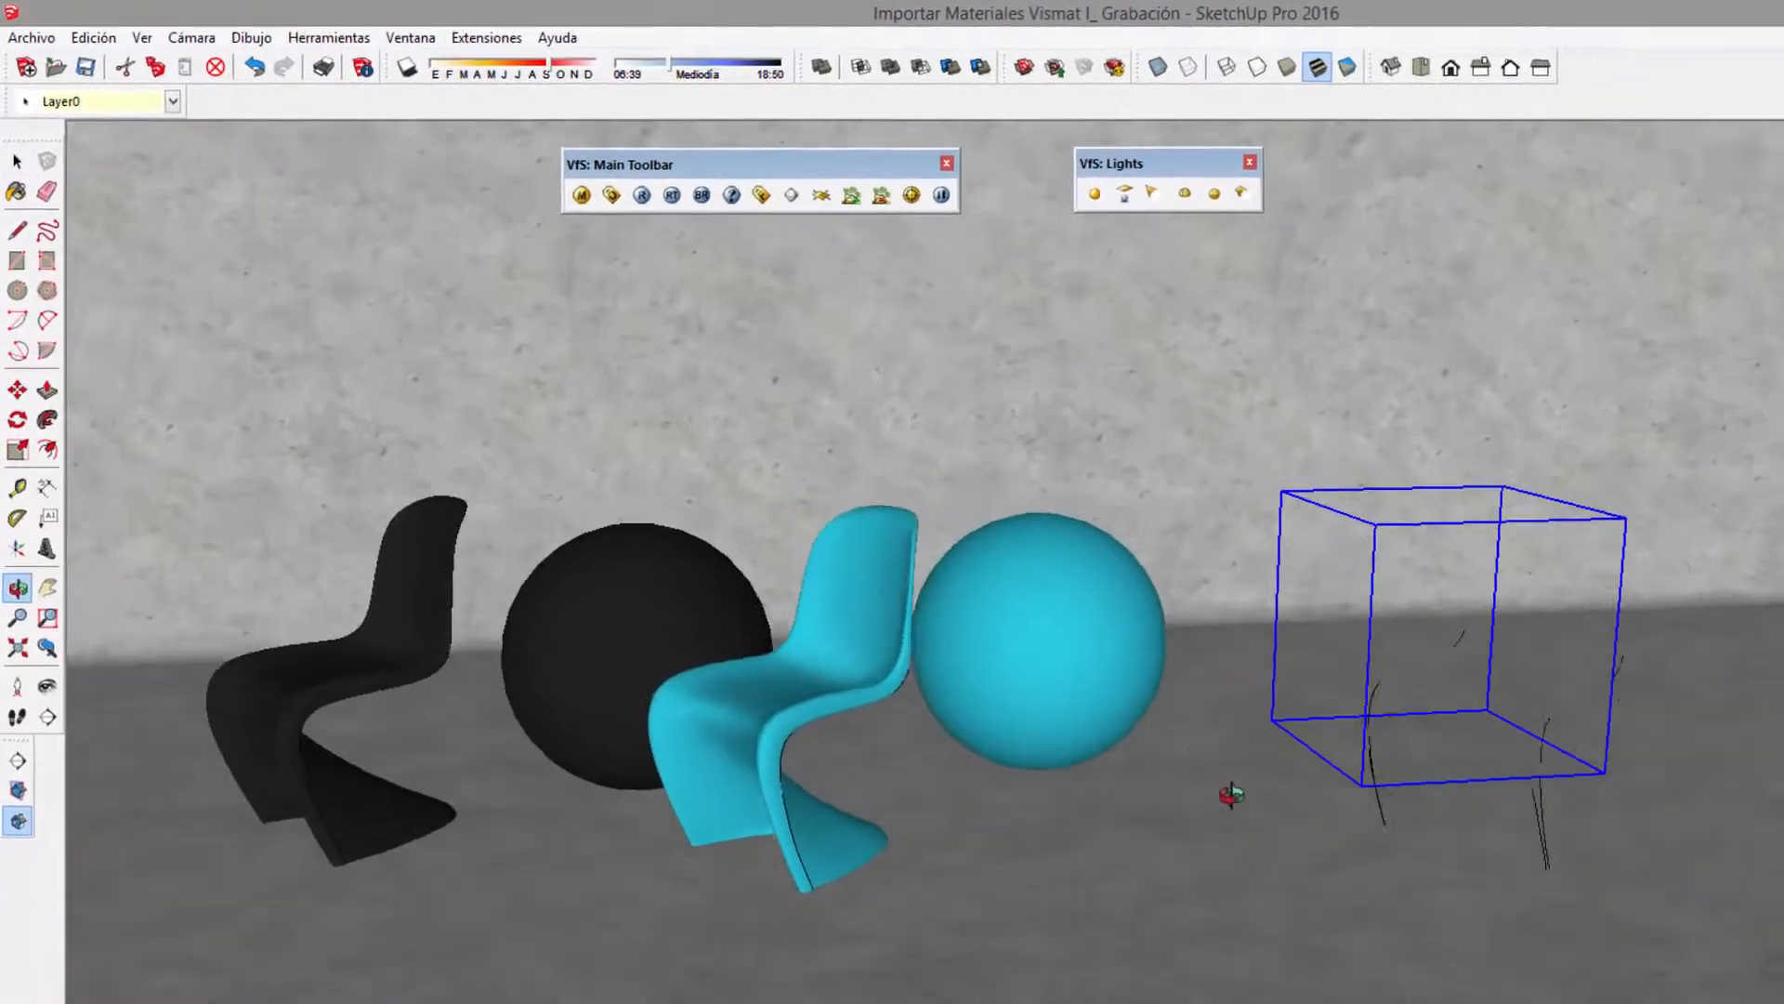
{"action": "middle_click_drag", "start_coordinate": [1231, 795], "coordinate": [1194, 757]}
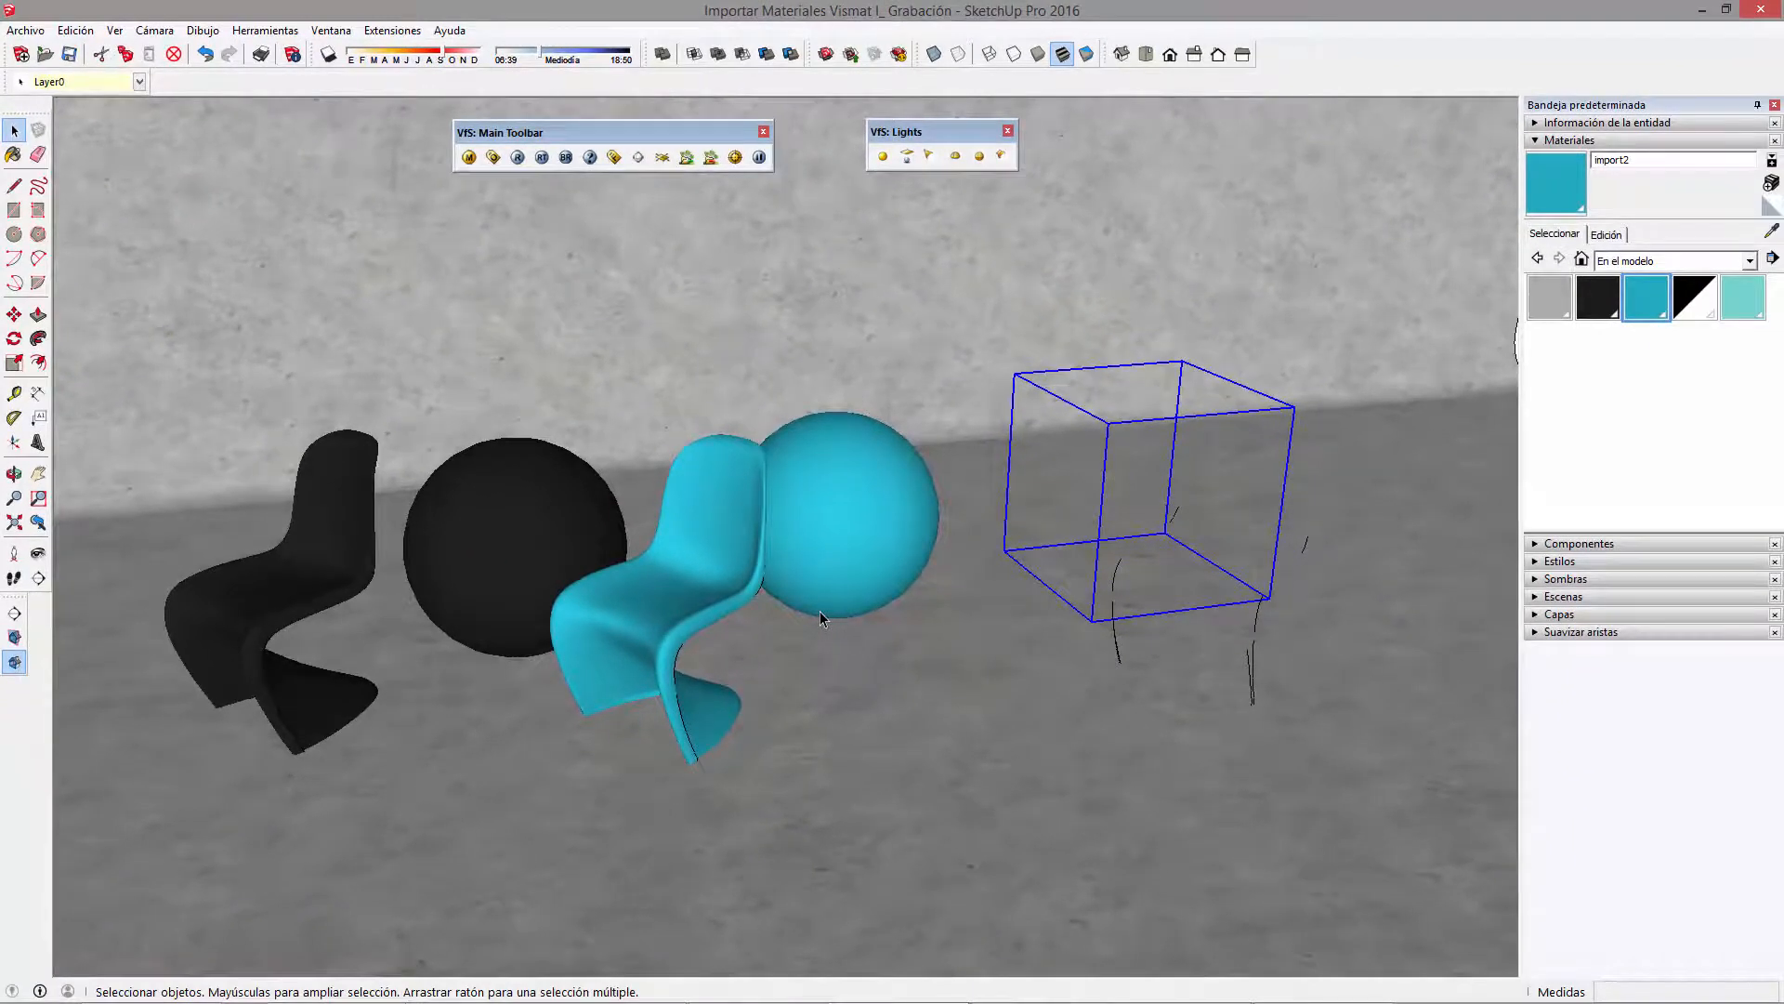
{"action": "middle_click_drag", "start_coordinate": [870, 551], "coordinate": [932, 550], "text": "shift"}
{"action": "left_click", "coordinate": [519, 158]}
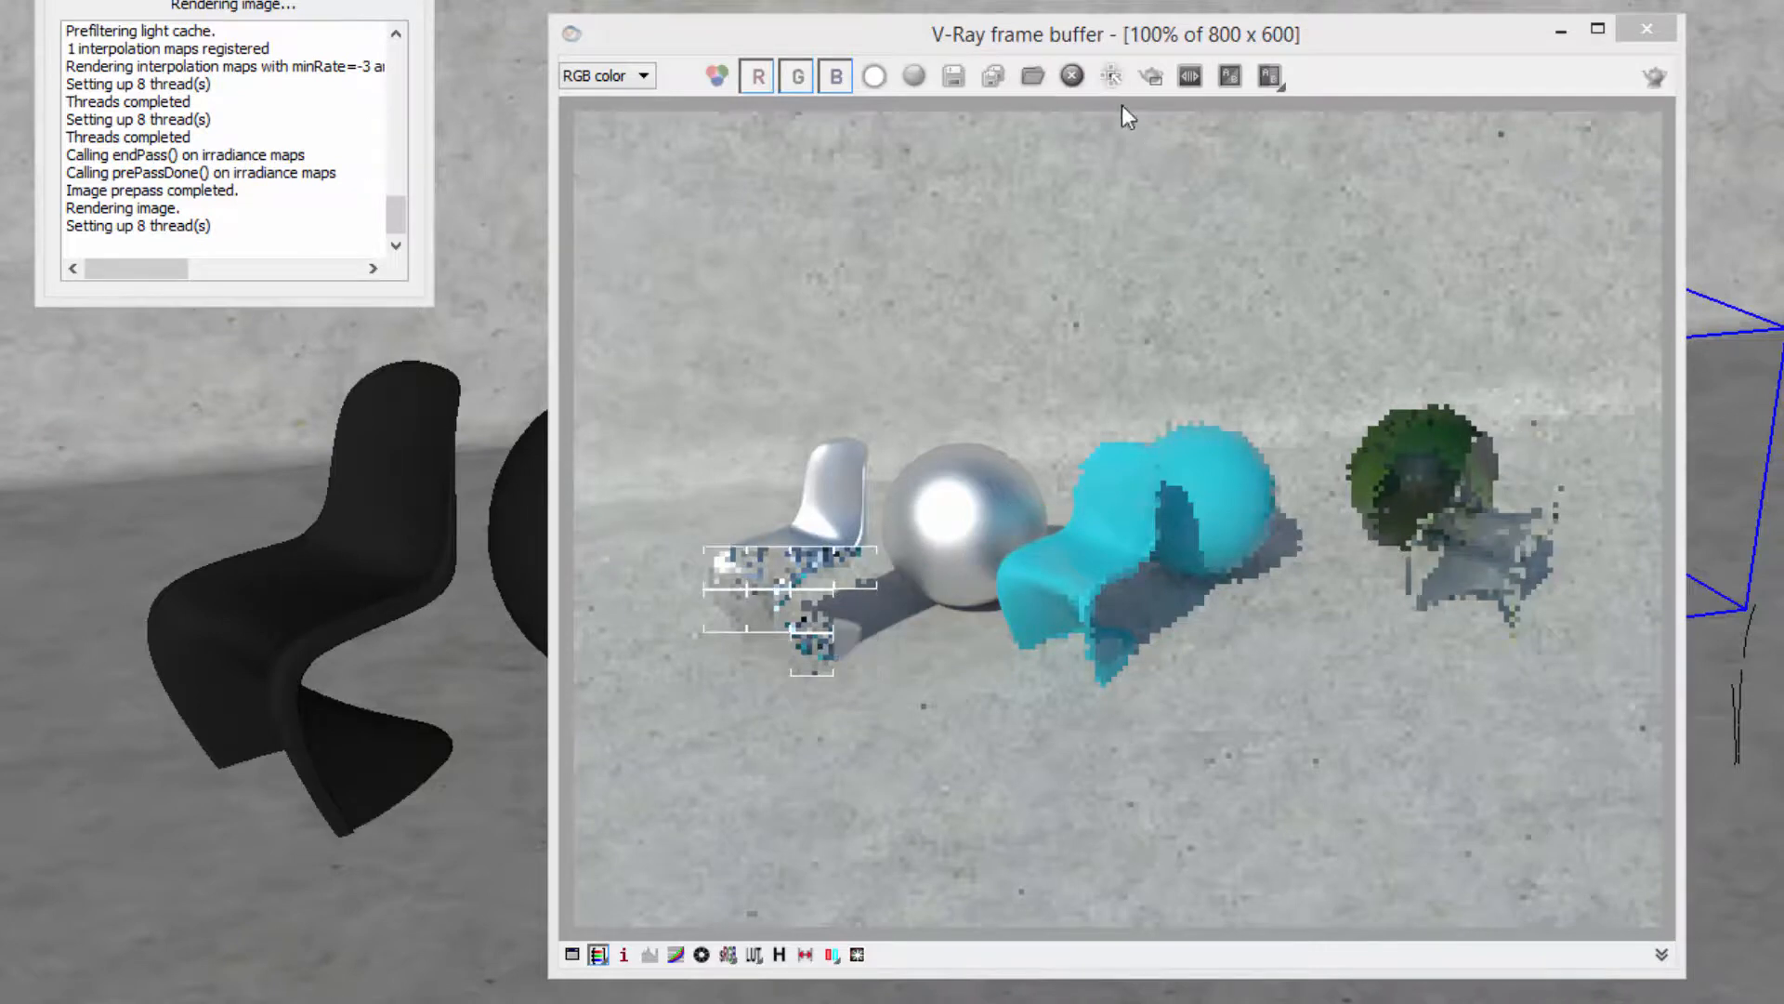
{"action": "left_click", "coordinate": [1113, 78]}
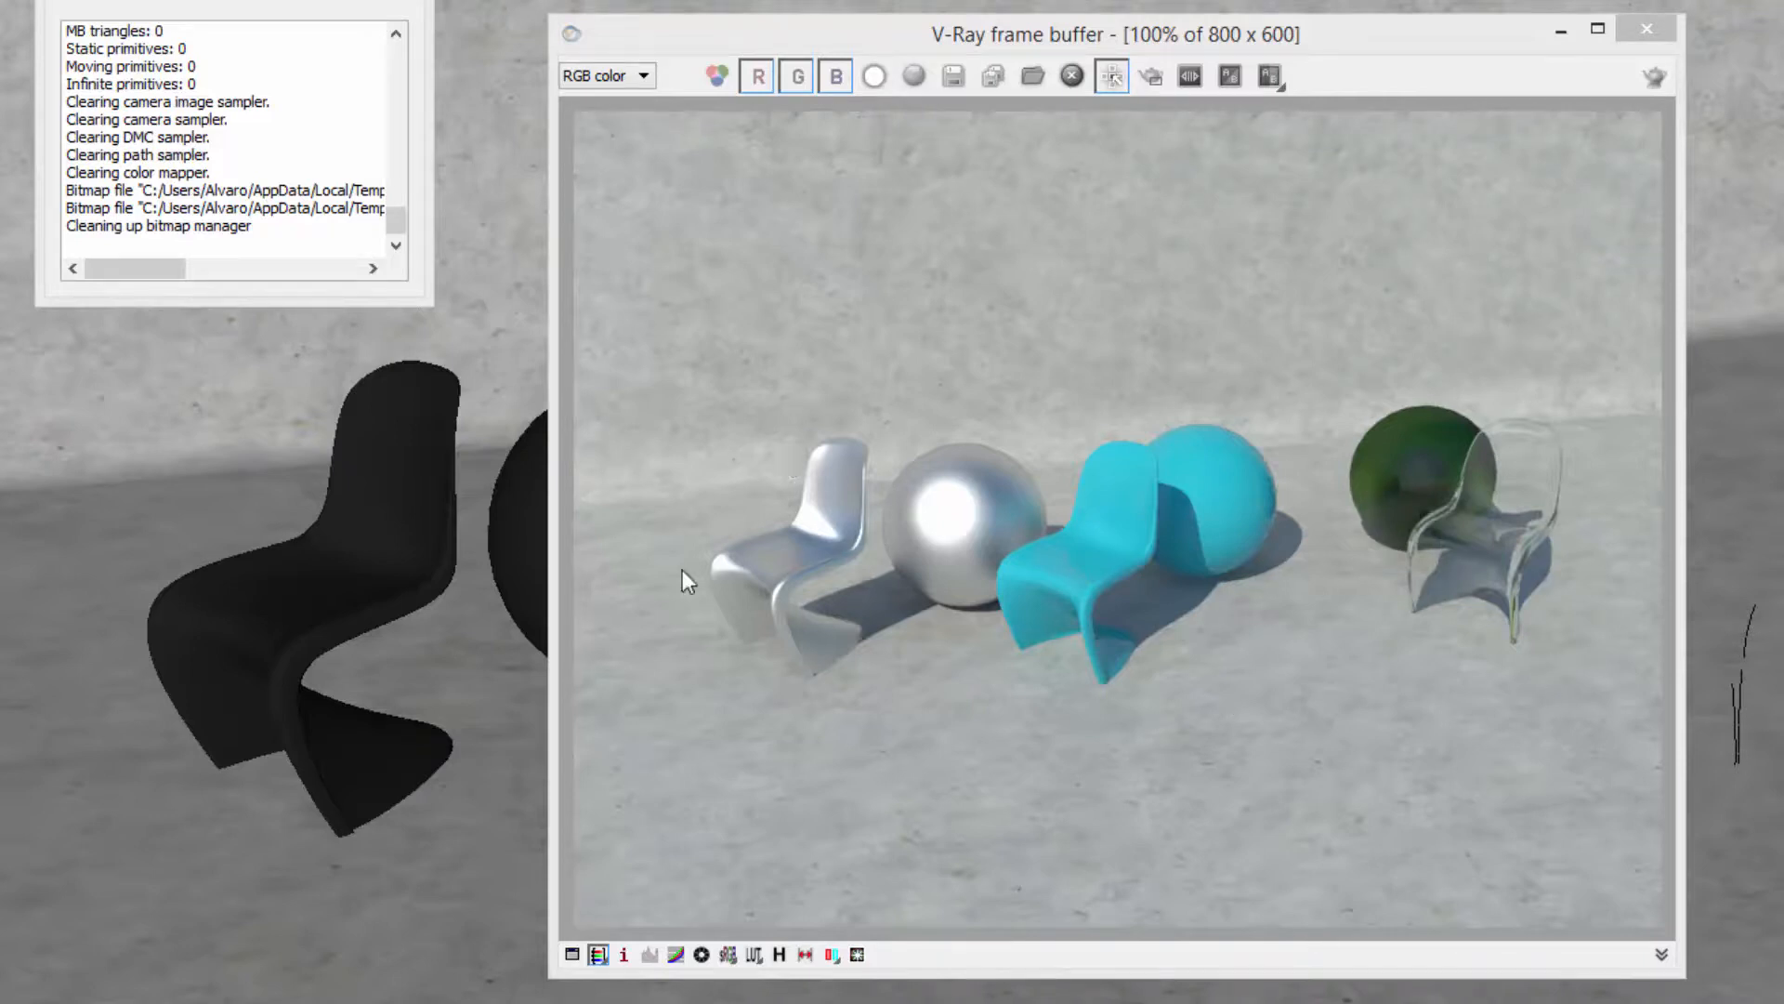
- Move the frame buffer off the model and compare the rendered materials with the chairs and spheres in the scene
{"action": "middle_click_drag", "start_coordinate": [1729, 548], "coordinate": [1595, 539]}
{"action": "scroll", "coordinate": [1595, 538], "scroll_direction": "down", "scroll_amount": 6}
{"action": "mouse_move", "coordinate": [1775, 586]}
{"action": "middle_mouse_down"}
{"action": "mouse_move", "coordinate": [1783, 419]}
{"action": "mouse_move", "coordinate": [1780, 511]}
{"action": "mouse_move", "coordinate": [1725, 558]}
{"action": "middle_mouse_up"}
{"action": "mouse_move", "coordinate": [1314, 33]}
{"action": "left_mouse_down"}
{"action": "mouse_move", "coordinate": [945, 68]}
{"action": "mouse_move", "coordinate": [743, 33]}
{"action": "left_mouse_up"}
{"action": "scroll", "coordinate": [1403, 427], "scroll_direction": "down", "scroll_amount": 6}
{"action": "left_click", "coordinate": [1731, 727]}
{"action": "mouse_move", "coordinate": [1738, 665]}
{"action": "middle_mouse_down"}
{"action": "mouse_move", "coordinate": [1452, 550]}
{"action": "mouse_move", "coordinate": [1462, 610]}
{"action": "middle_mouse_up"}
{"action": "scroll", "coordinate": [1341, 824], "scroll_direction": "up", "scroll_amount": 3}
{"action": "scroll", "coordinate": [1264, 652], "scroll_direction": "up", "scroll_amount": 2}
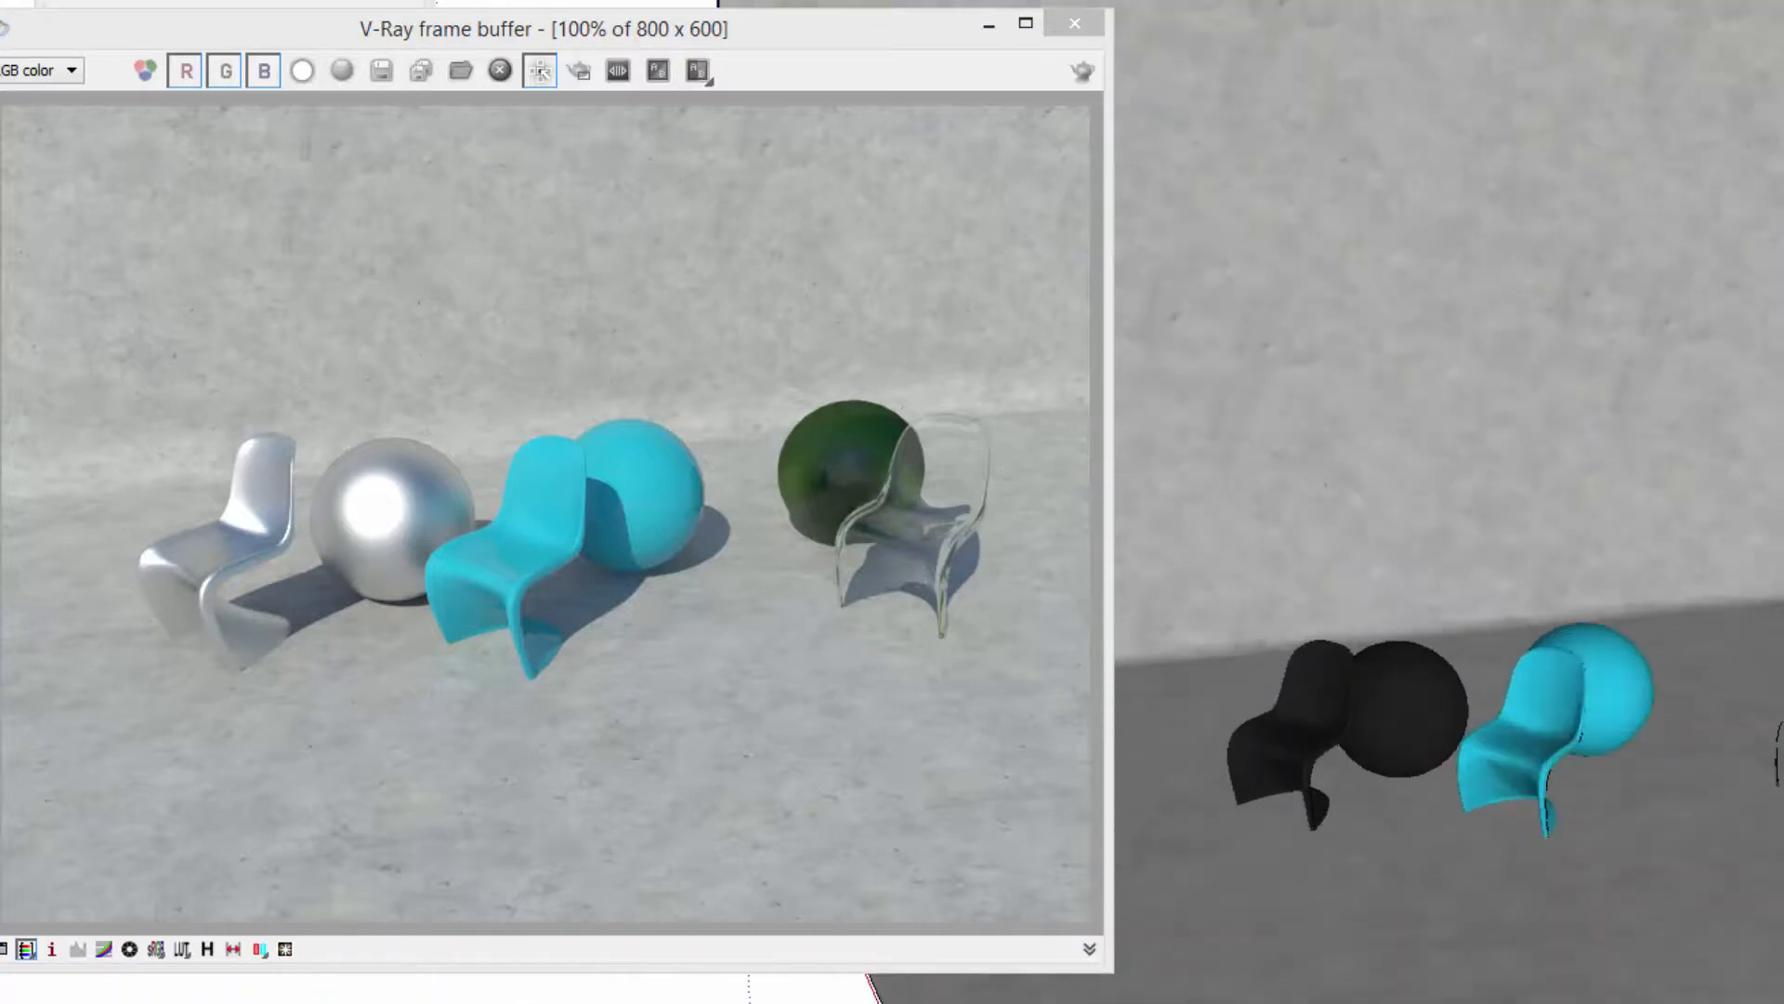
{"action": "left_click", "coordinate": [716, 644]}
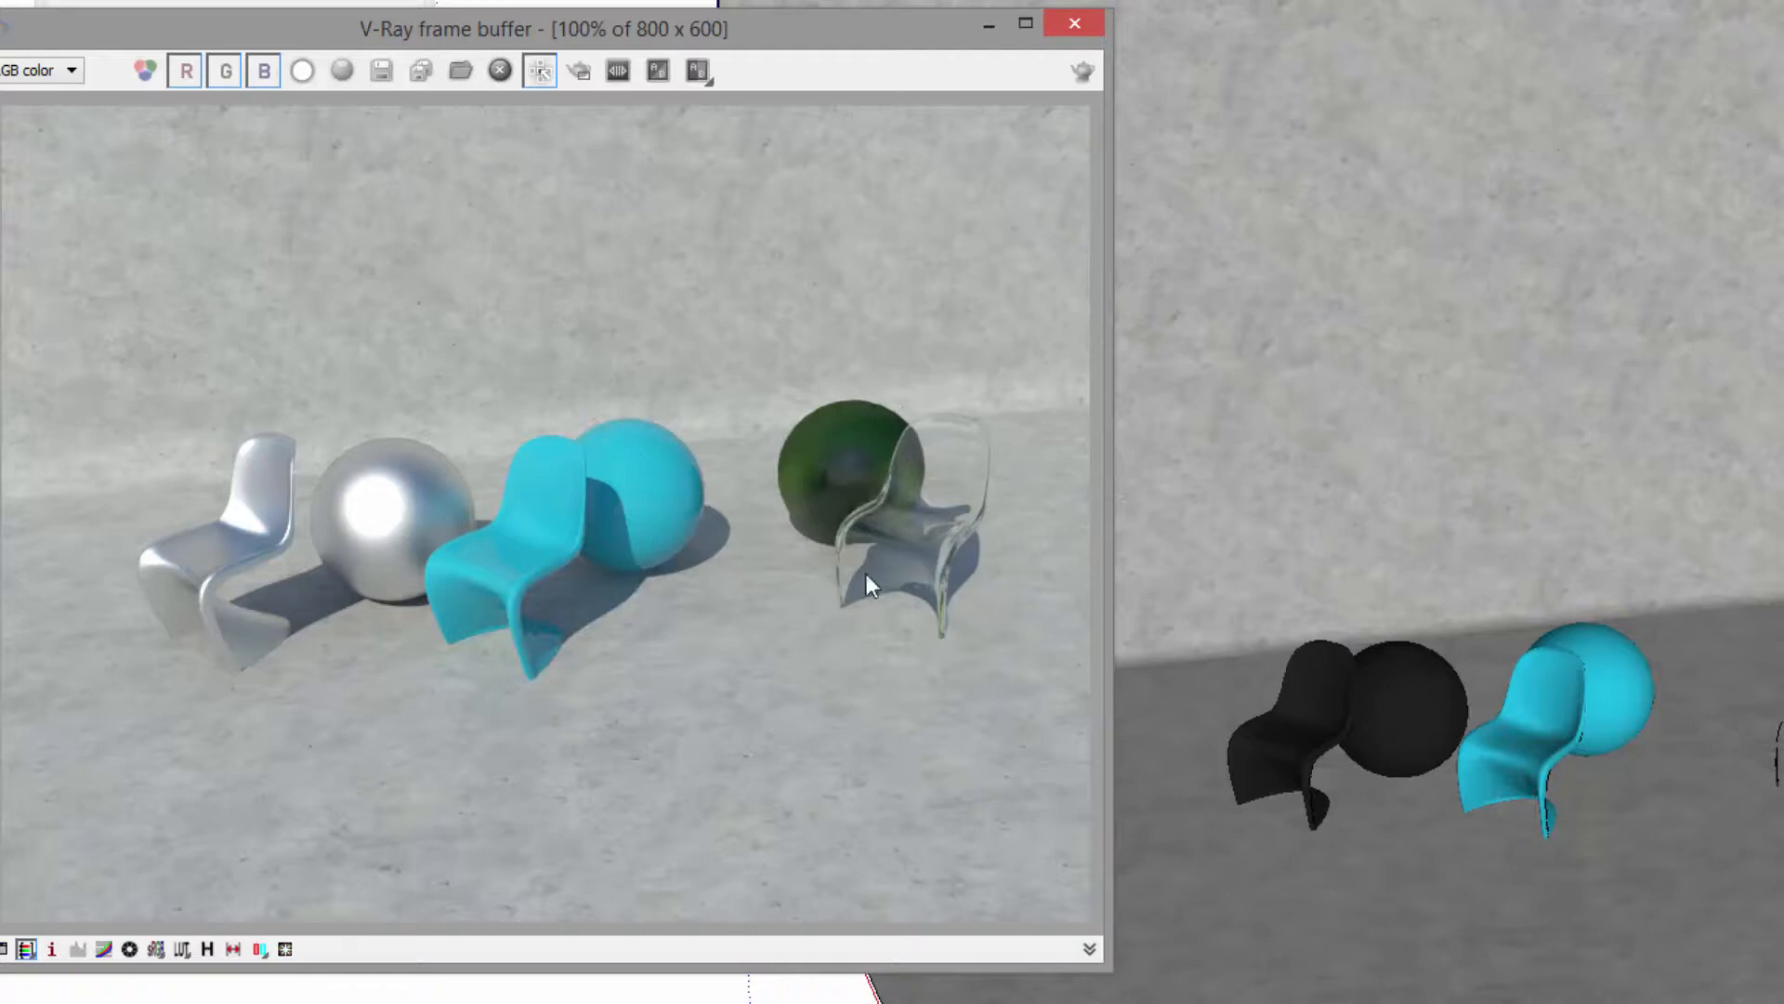
- Place the frame buffer window on the other side so the black chair and sphere are uncovered
{"action": "left_click_drag", "start_coordinate": [892, 36], "coordinate": [1727, 93]}
{"action": "mouse_move", "coordinate": [565, 624]}
{"action": "middle_mouse_down"}
{"action": "mouse_move", "coordinate": [836, 657]}
{"action": "mouse_move", "coordinate": [602, 709]}
{"action": "mouse_move", "coordinate": [443, 627]}
{"action": "middle_mouse_up"}
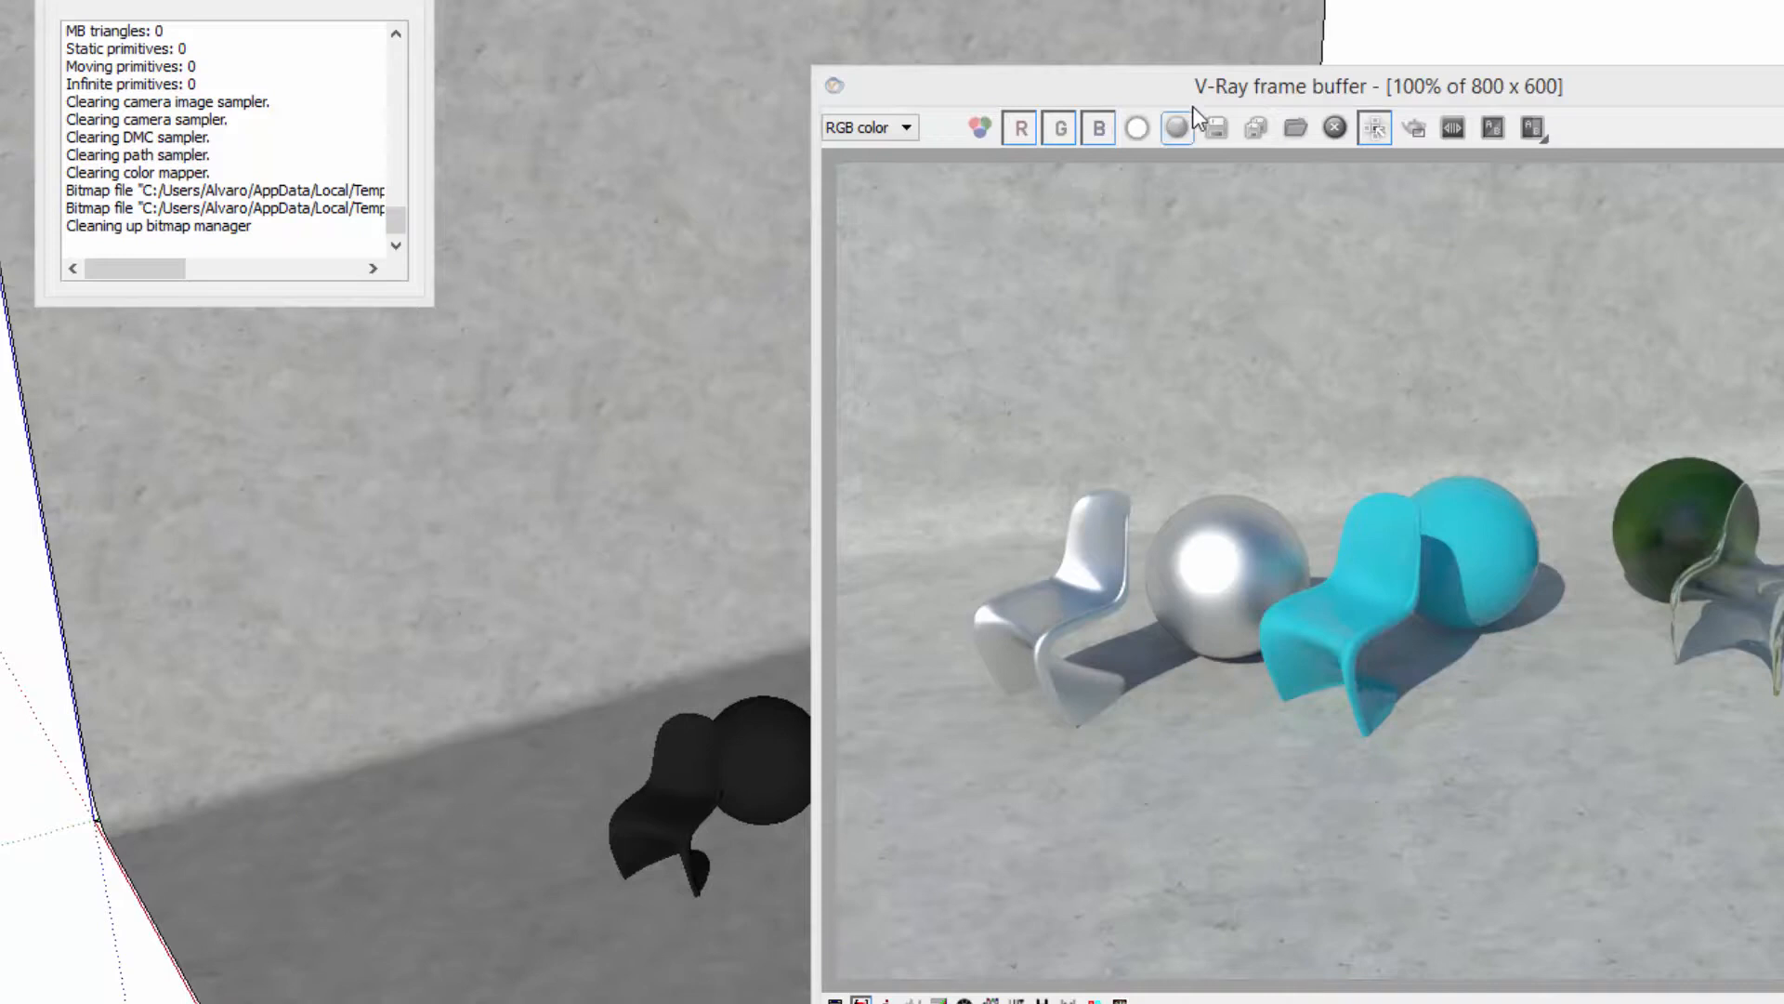
{"action": "left_click_drag", "start_coordinate": [1193, 106], "coordinate": [1357, 24]}
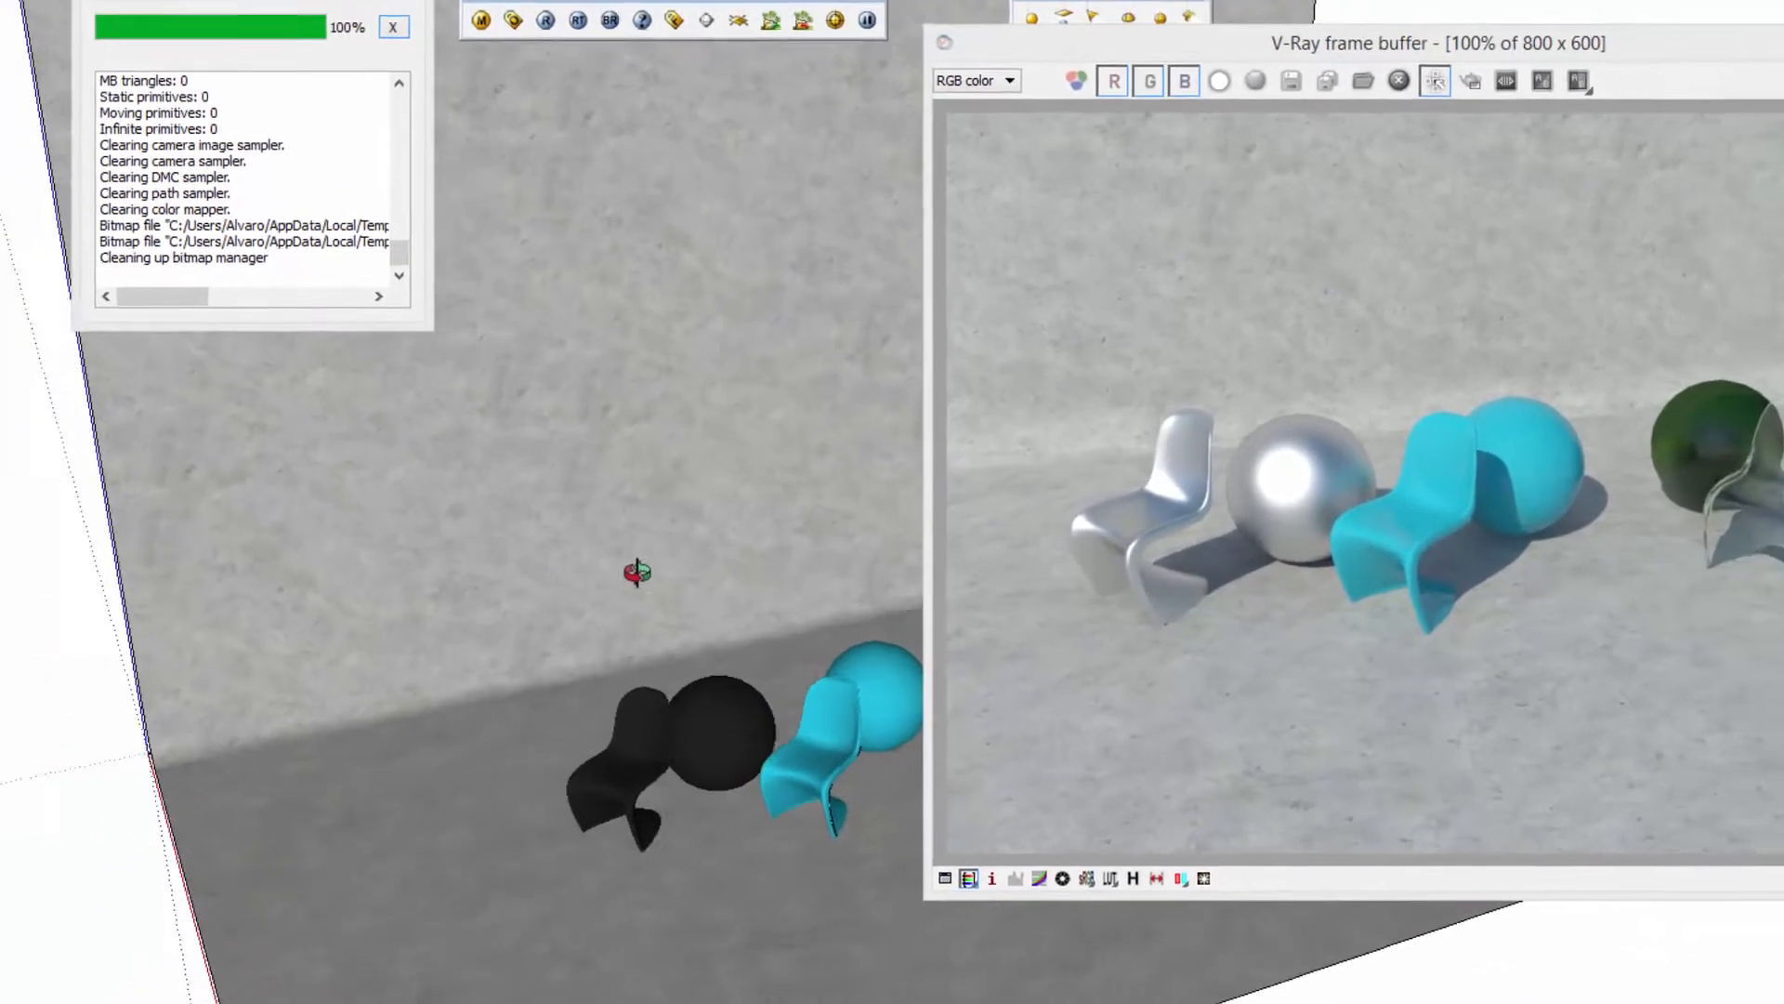
- Frame a closer, lower view of the turquoise chair and the spheres and start a new render of it
{"action": "middle_click_drag", "start_coordinate": [638, 571], "coordinate": [525, 613]}
{"action": "middle_click_drag", "start_coordinate": [525, 613], "coordinate": [434, 674], "text": "shift"}
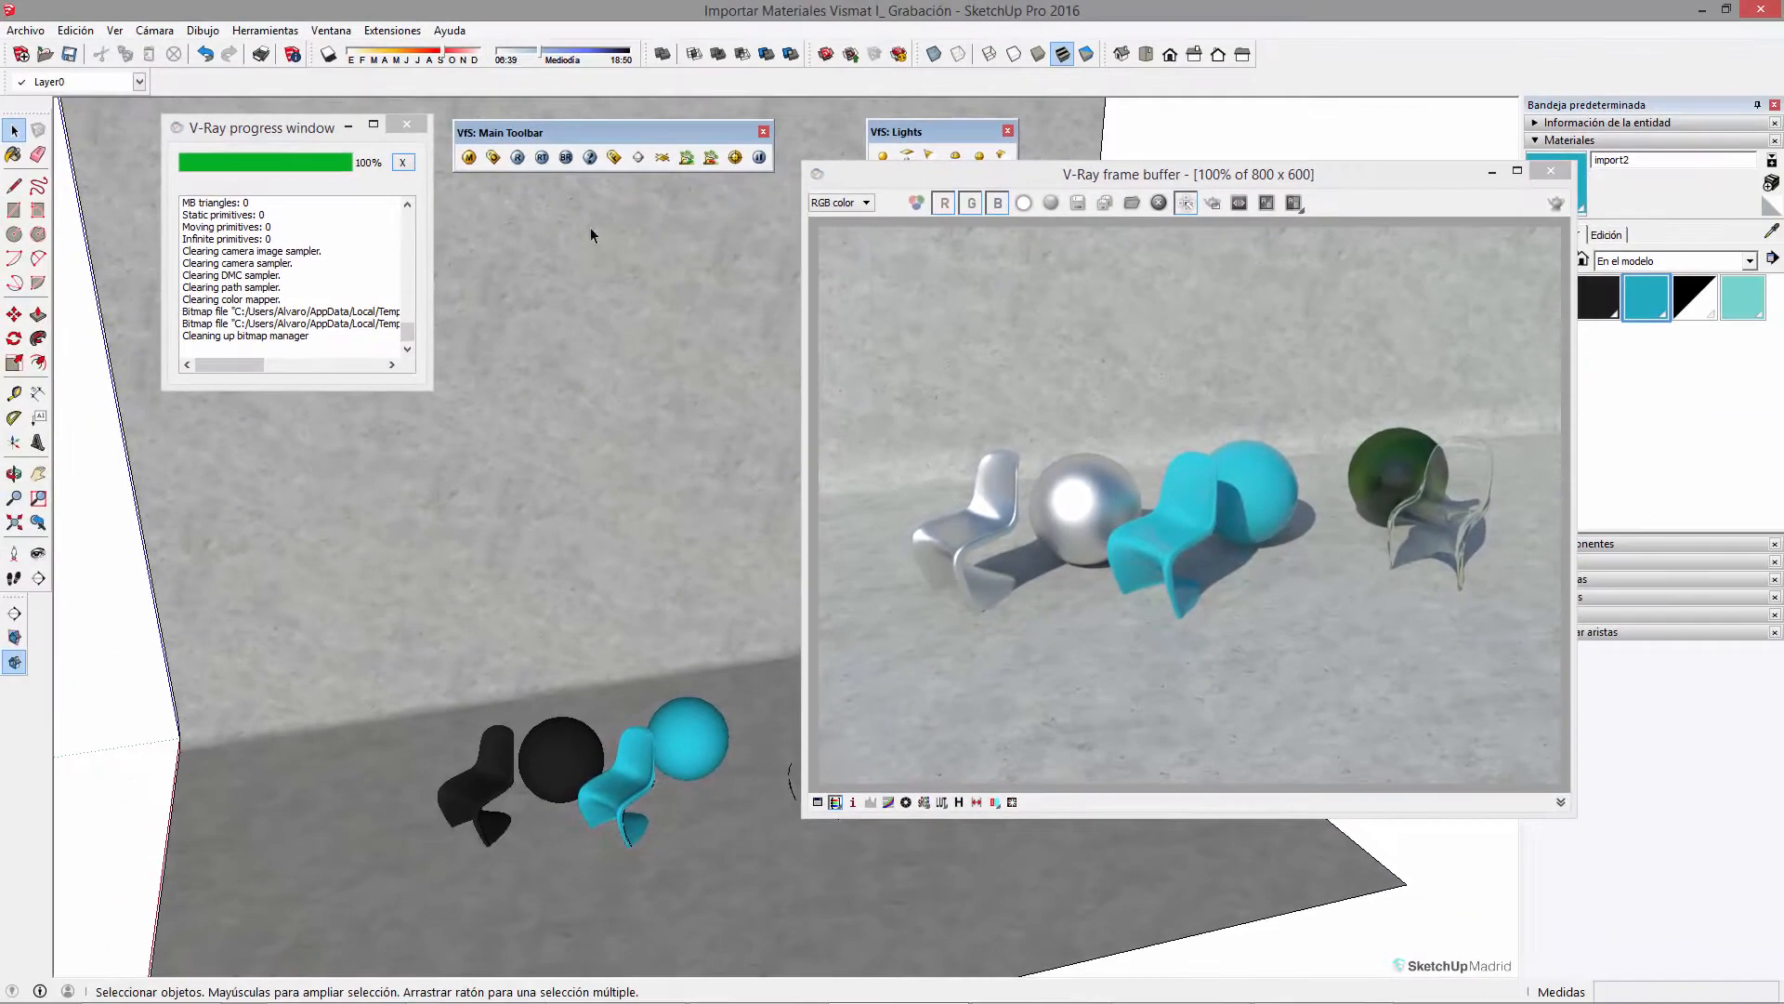
{"action": "middle_click_drag", "start_coordinate": [662, 766], "coordinate": [703, 628], "text": "shift"}
{"action": "scroll", "coordinate": [718, 656], "scroll_direction": "up", "scroll_amount": 2}
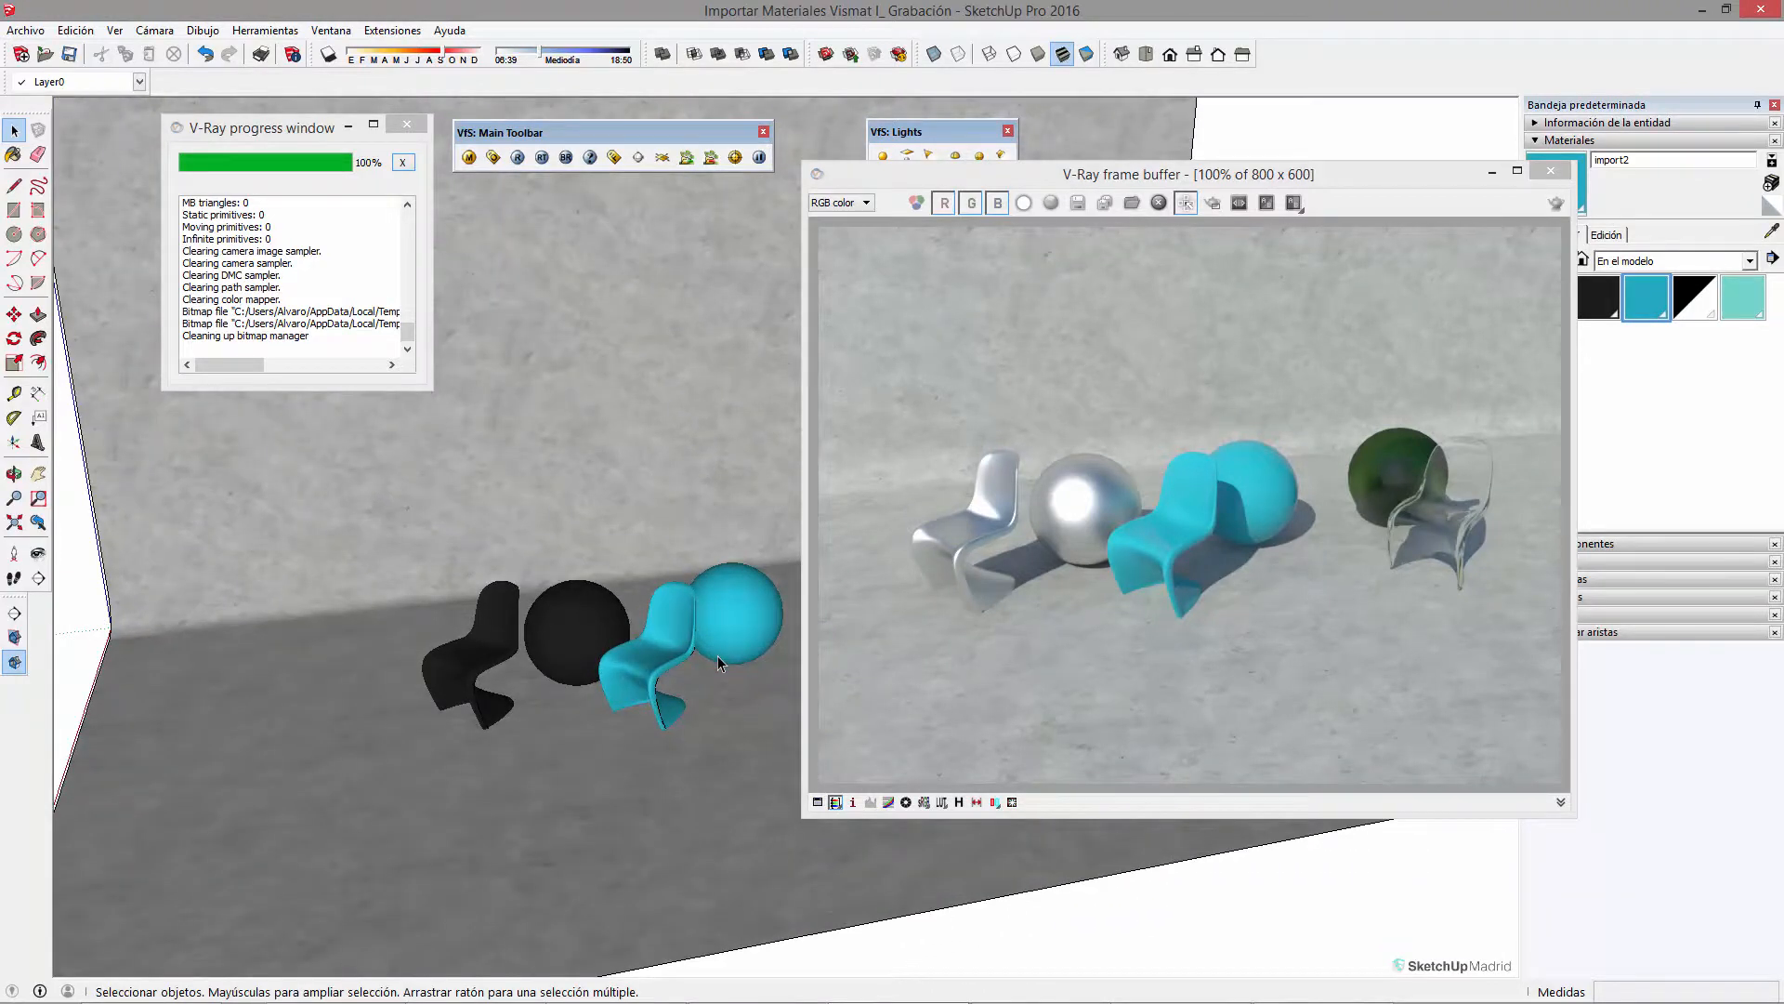
{"action": "mouse_move", "coordinate": [717, 655]}
{"action": "middle_mouse_down"}
{"action": "mouse_move", "coordinate": [638, 799]}
{"action": "mouse_move", "coordinate": [649, 728]}
{"action": "mouse_move", "coordinate": [400, 688]}
{"action": "middle_mouse_up"}
{"action": "scroll", "coordinate": [648, 727], "scroll_direction": "up", "scroll_amount": 5}
{"action": "scroll", "coordinate": [399, 689], "scroll_direction": "down", "scroll_amount": 3}
{"action": "middle_click_drag", "start_coordinate": [662, 760], "coordinate": [451, 714]}
{"action": "scroll", "coordinate": [451, 714], "scroll_direction": "up", "scroll_amount": 3}
{"action": "scroll", "coordinate": [579, 756], "scroll_direction": "down", "scroll_amount": 1}
{"action": "middle_click_drag", "start_coordinate": [578, 757], "coordinate": [641, 706], "text": "shift"}
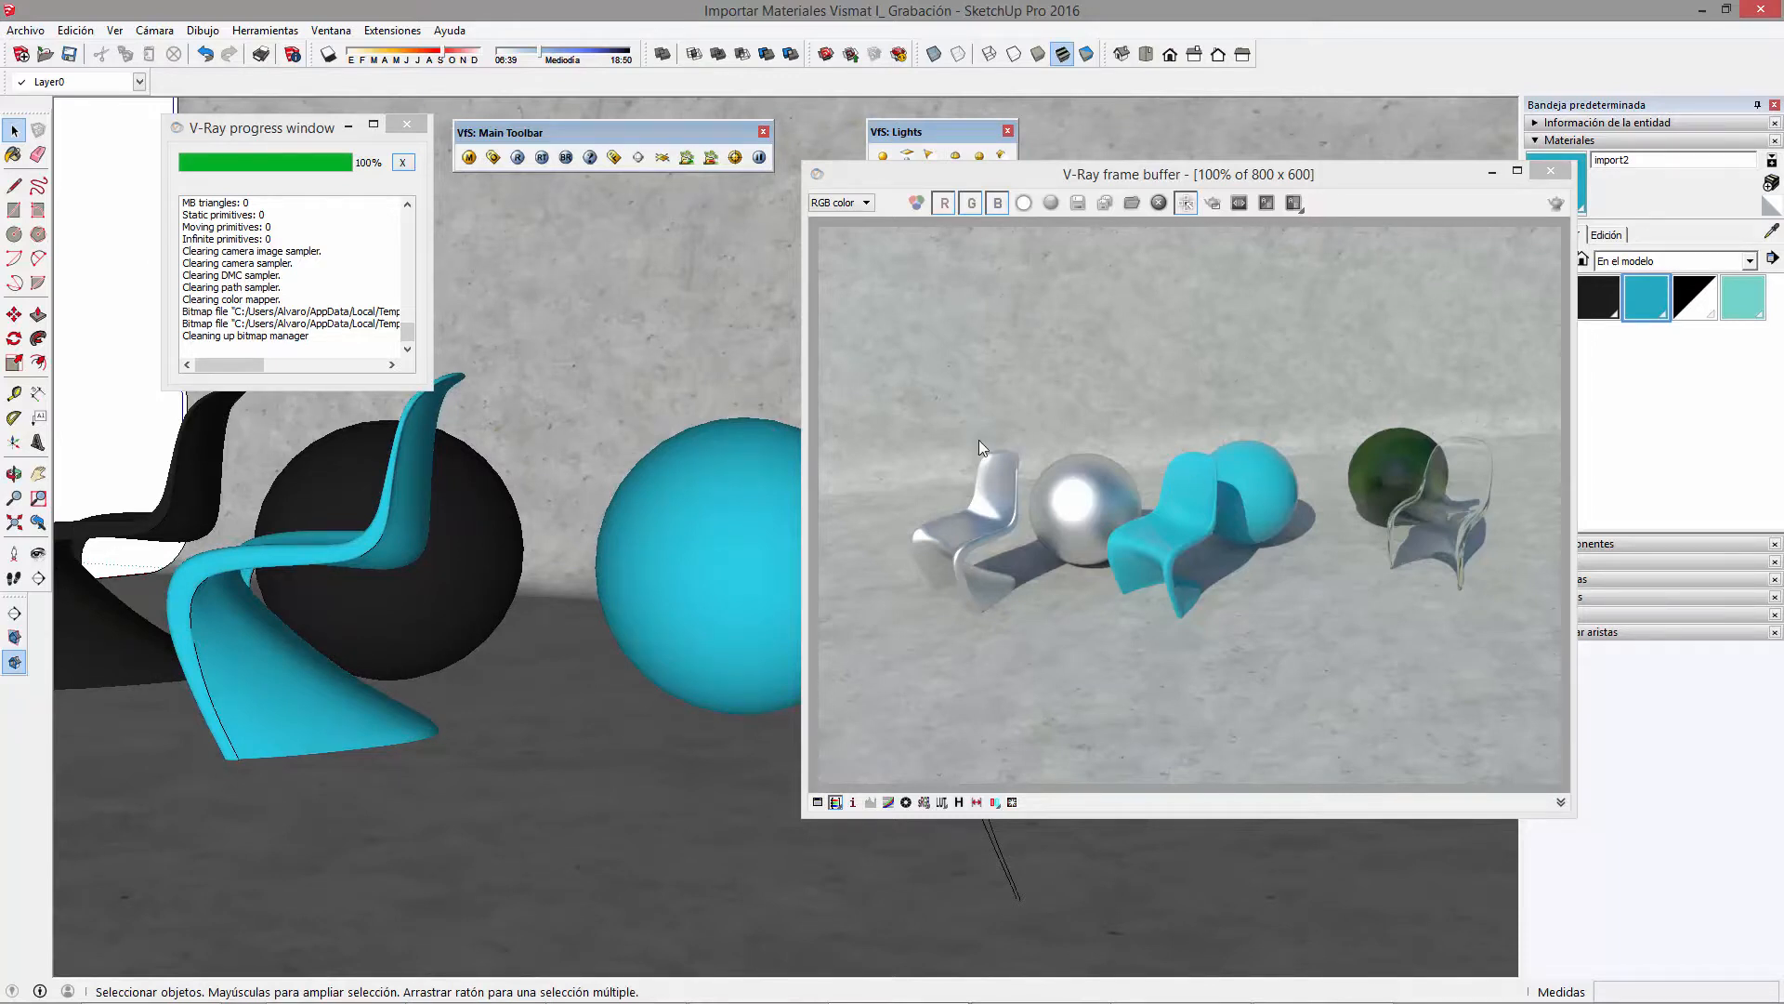
{"action": "left_click", "coordinate": [1548, 204]}
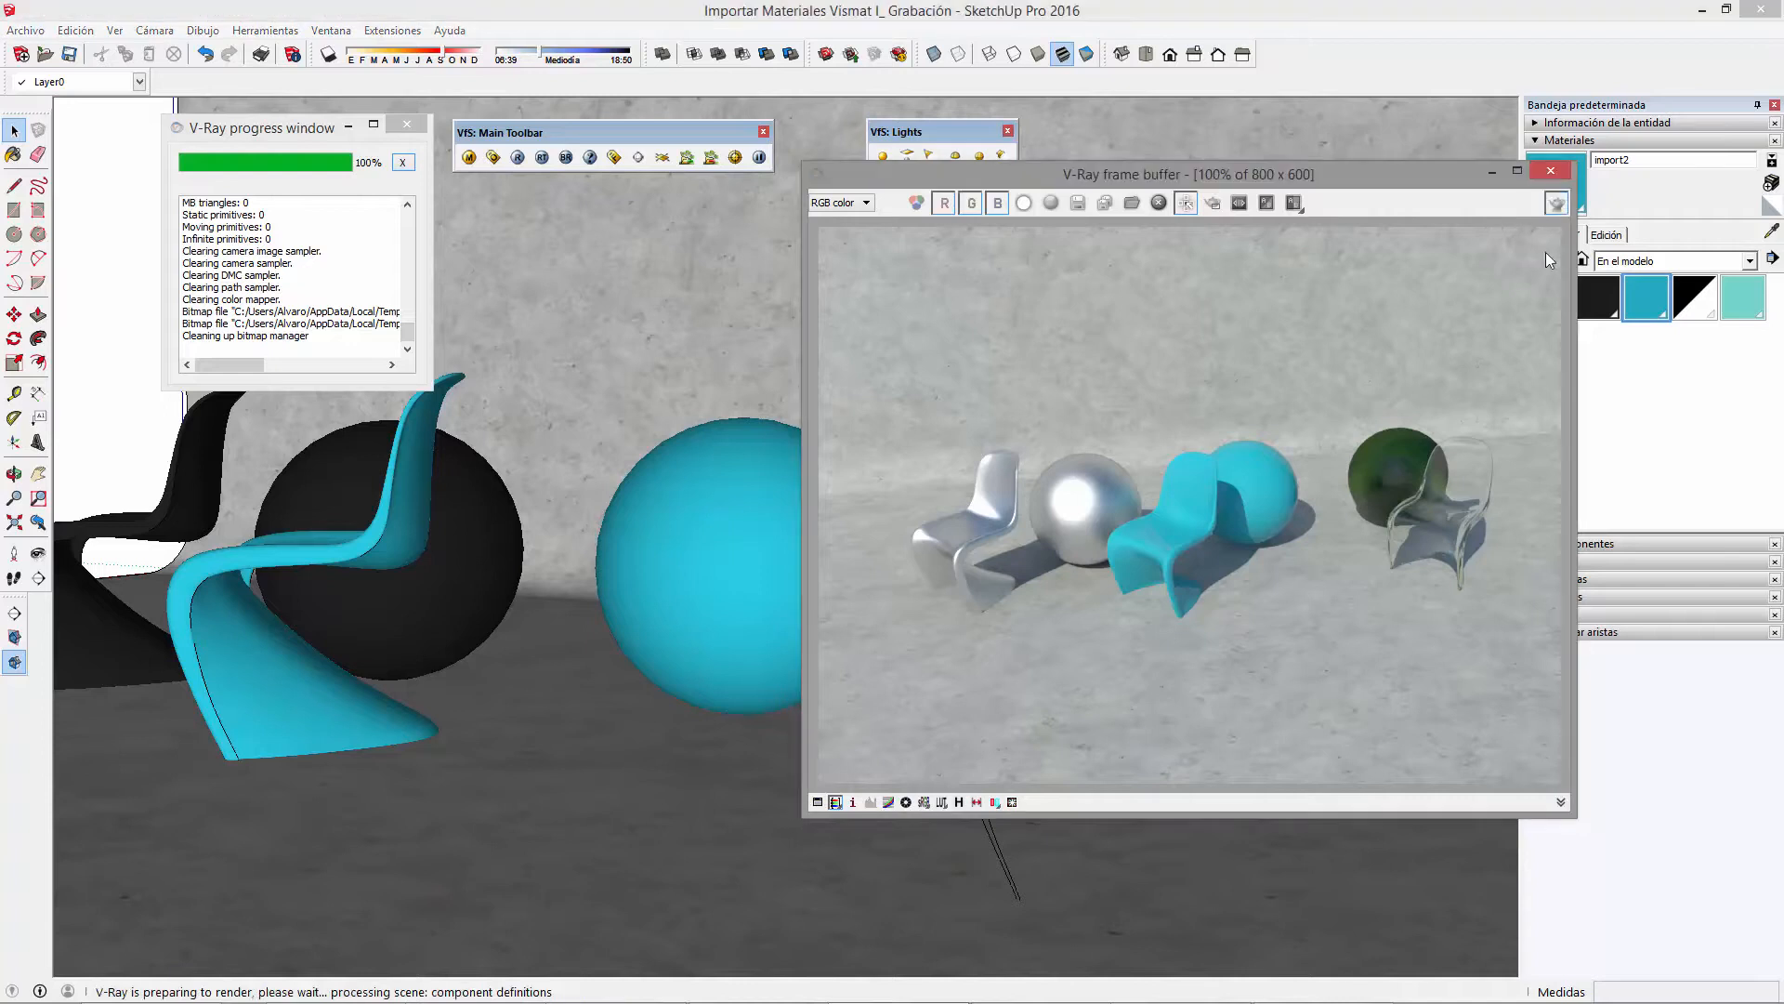